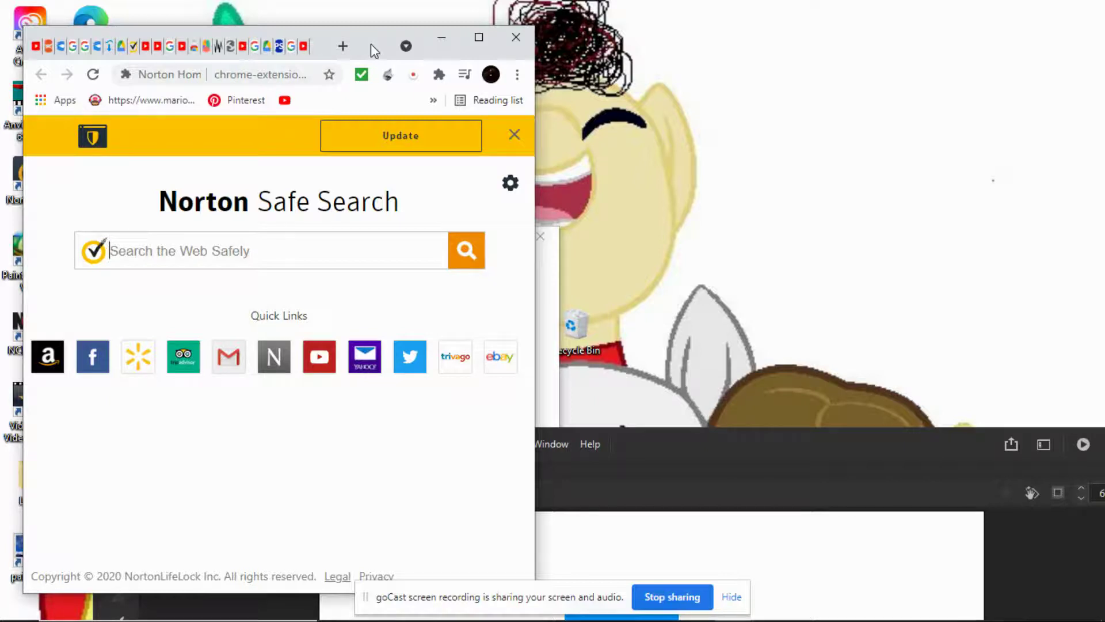
drag(678, 441, 609, 20)
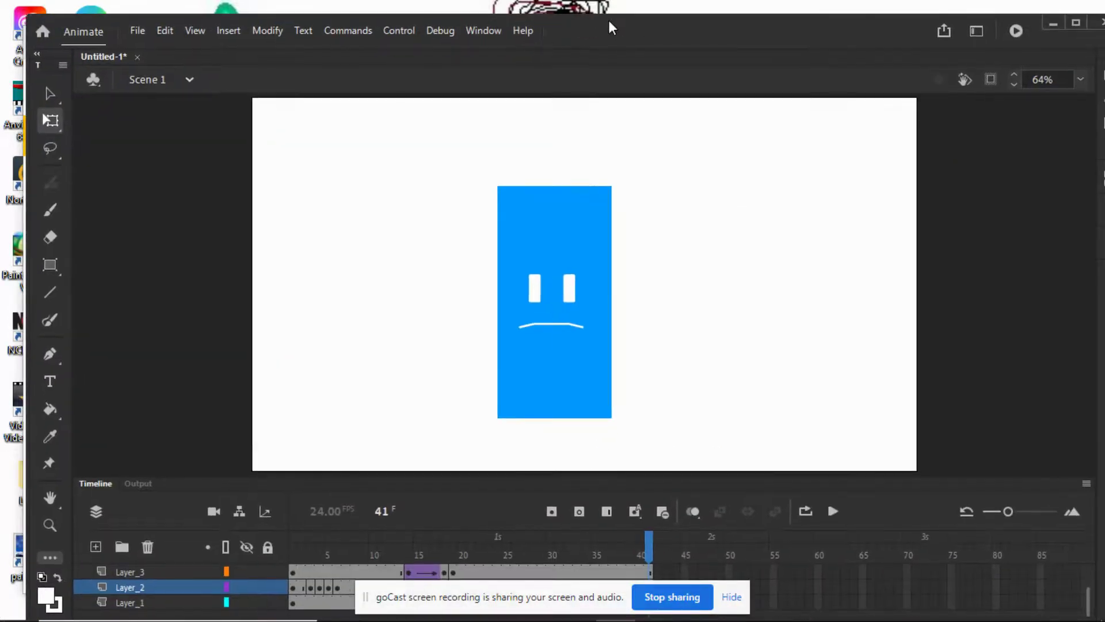
drag(632, 29, 849, 9)
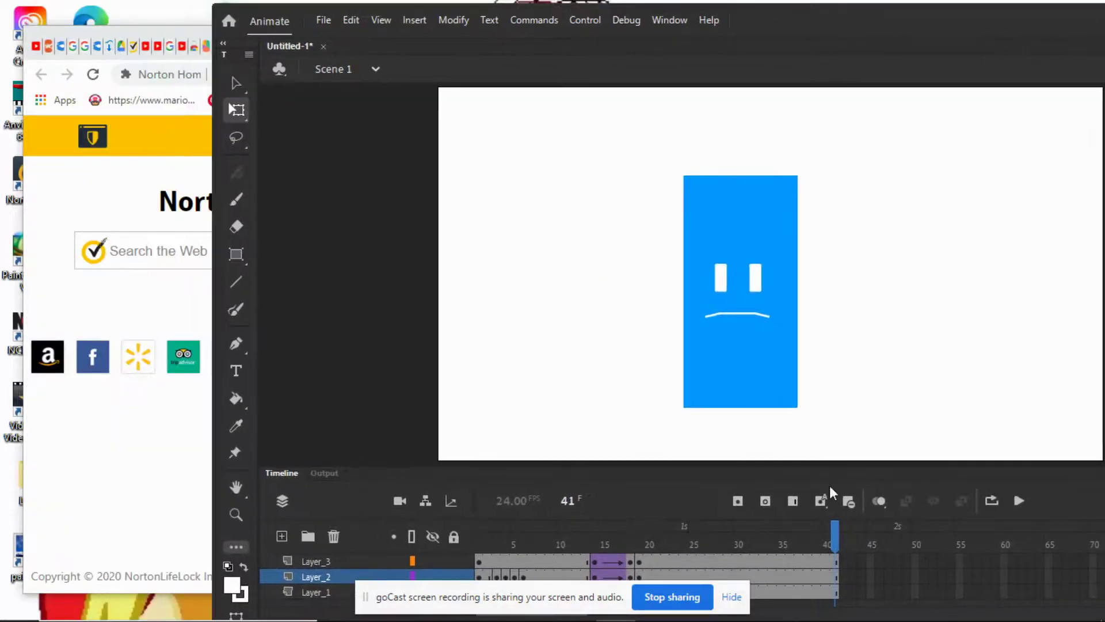
mouse_move(835, 533)
mouse_down()
mouse_move(491, 524)
mouse_move(836, 525)
mouse_up()
drag(851, 15, 799, 59)
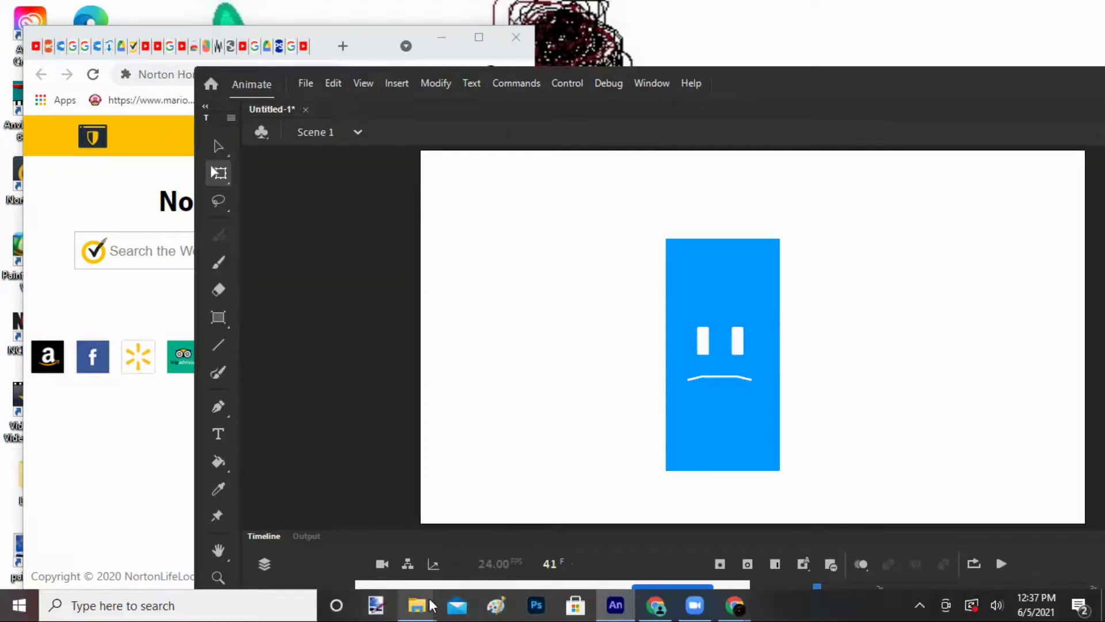
Switch to File Explorer and open assets.zip in the Object animators toolbox test animation folder
mouse_move(417, 605)
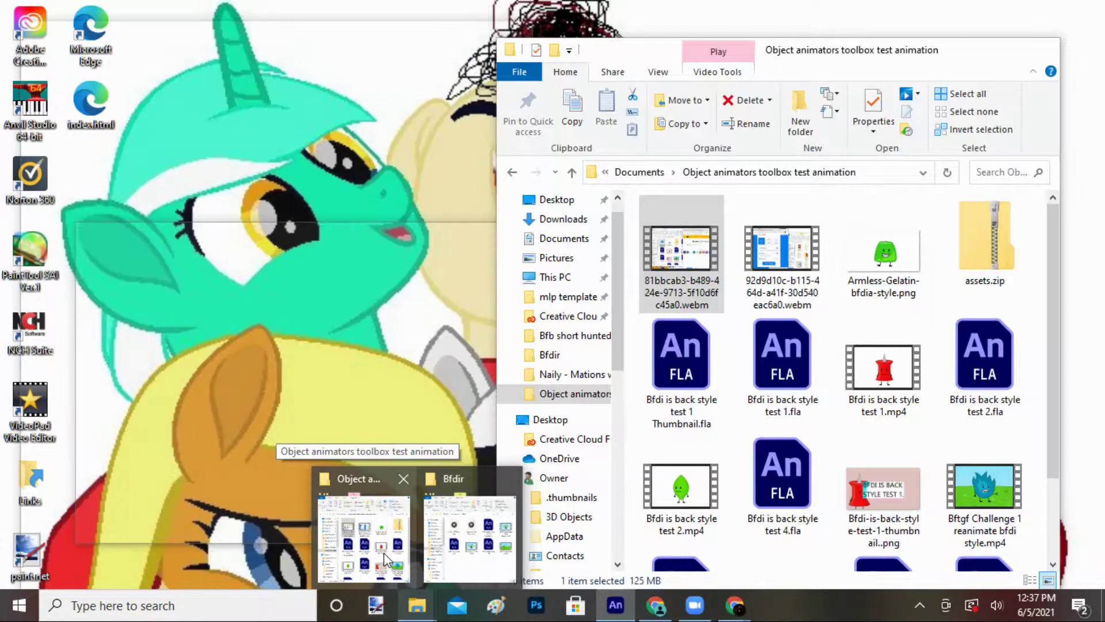
click(384, 552)
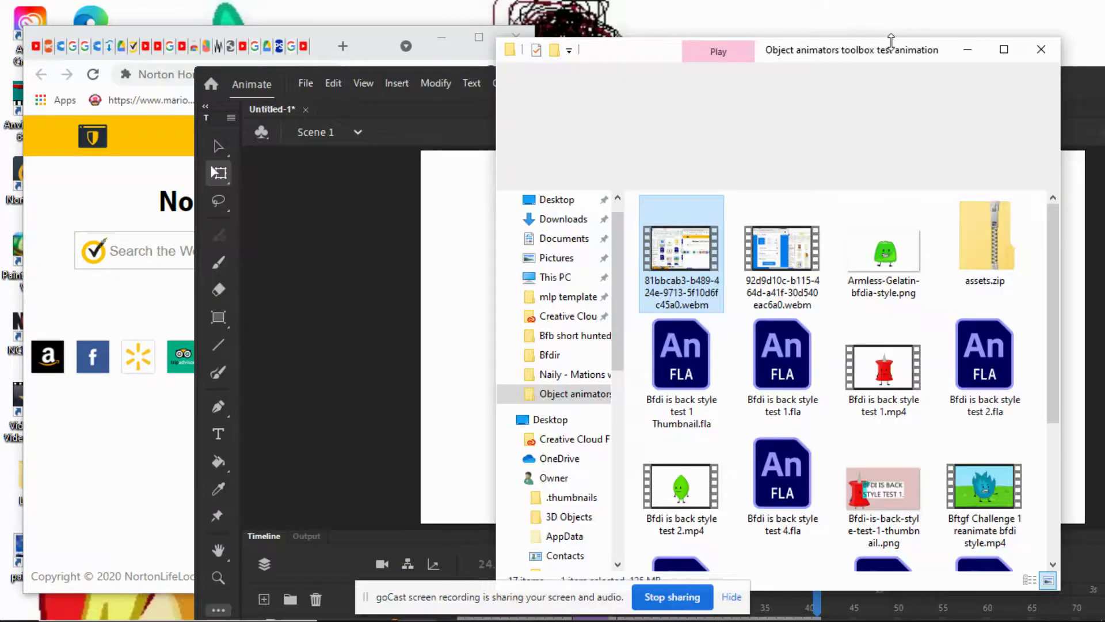
drag(955, 49, 625, 49)
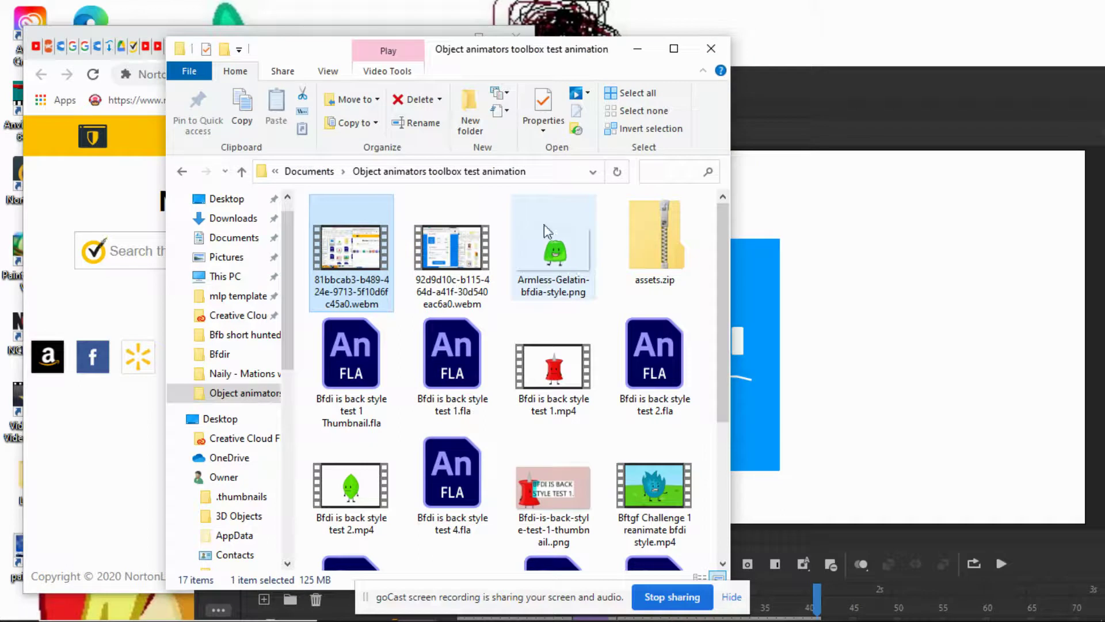
double_click(654, 244)
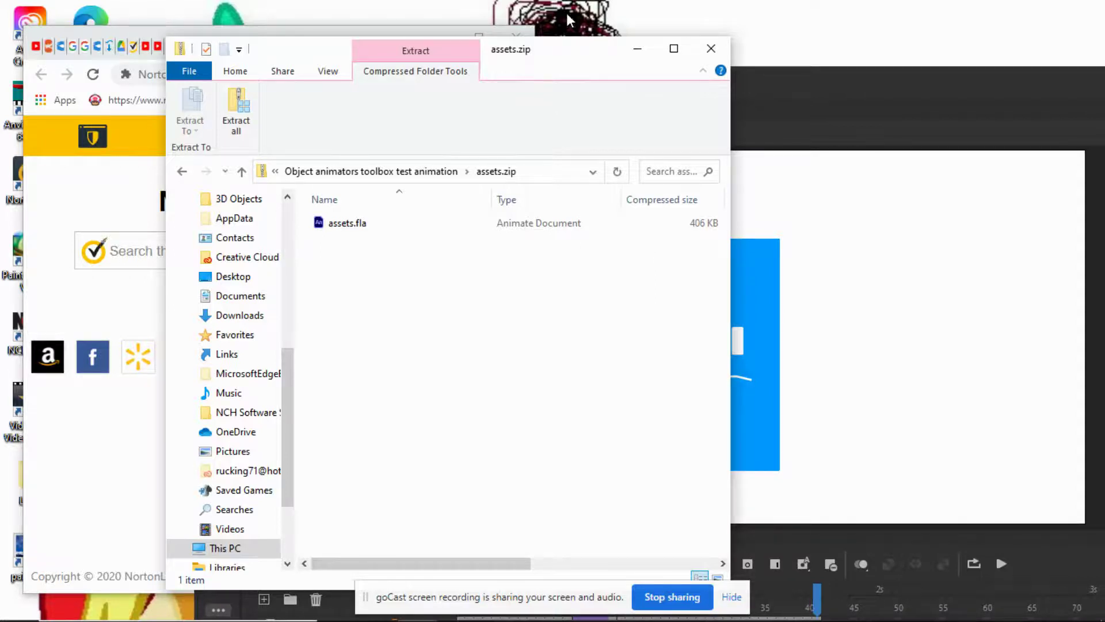
drag(566, 62, 587, 62)
Open assets.fla from the archive in Animate, accepting the ActionScript notice and the proposed font mapping
click(357, 230)
double_click(356, 231)
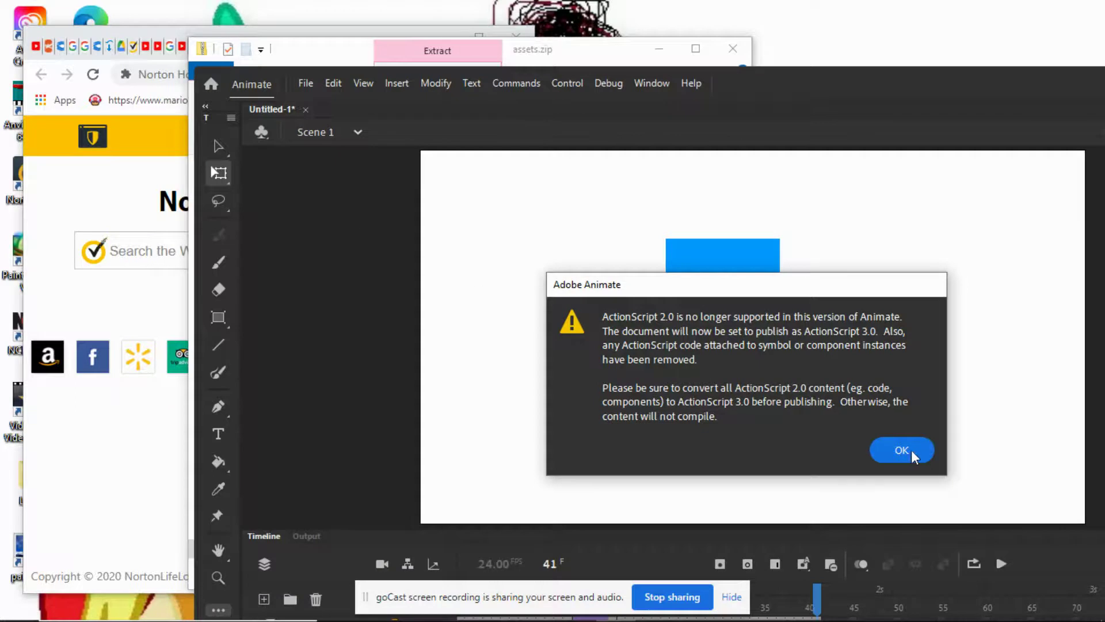
click(902, 451)
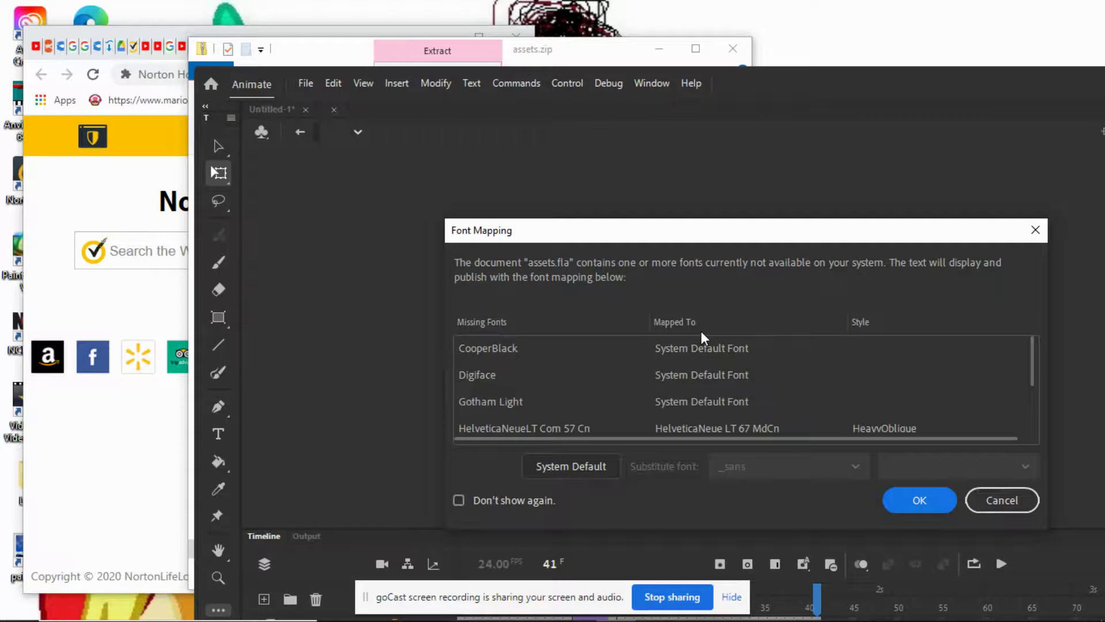
click(905, 505)
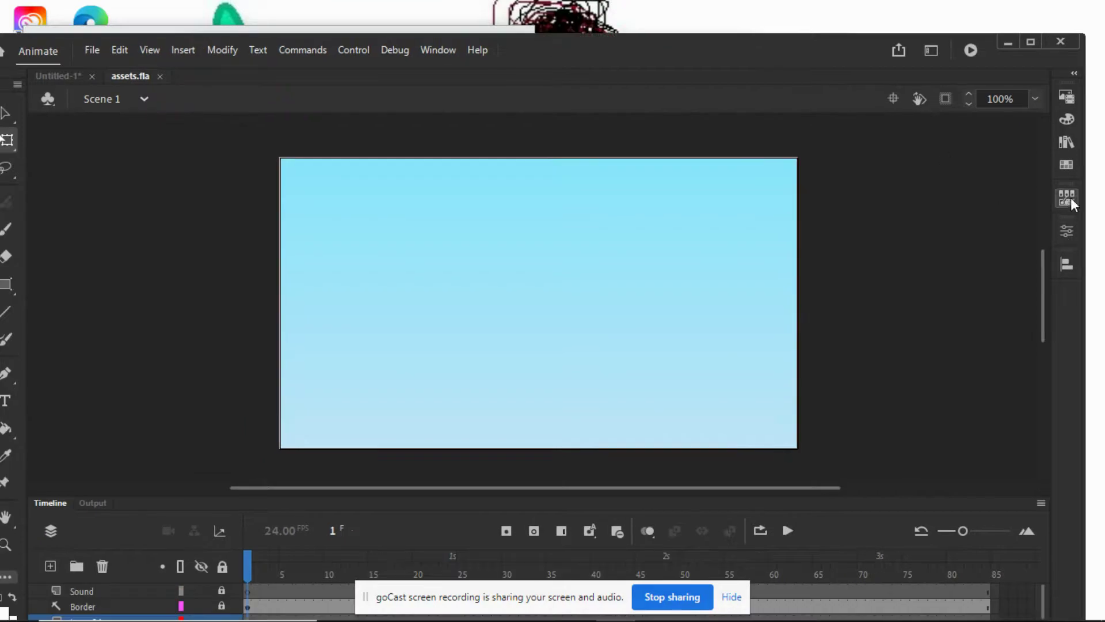
Copy the Backgrounds, Body Parts, Effects and Objects folders from the assets.fla library
click(1067, 142)
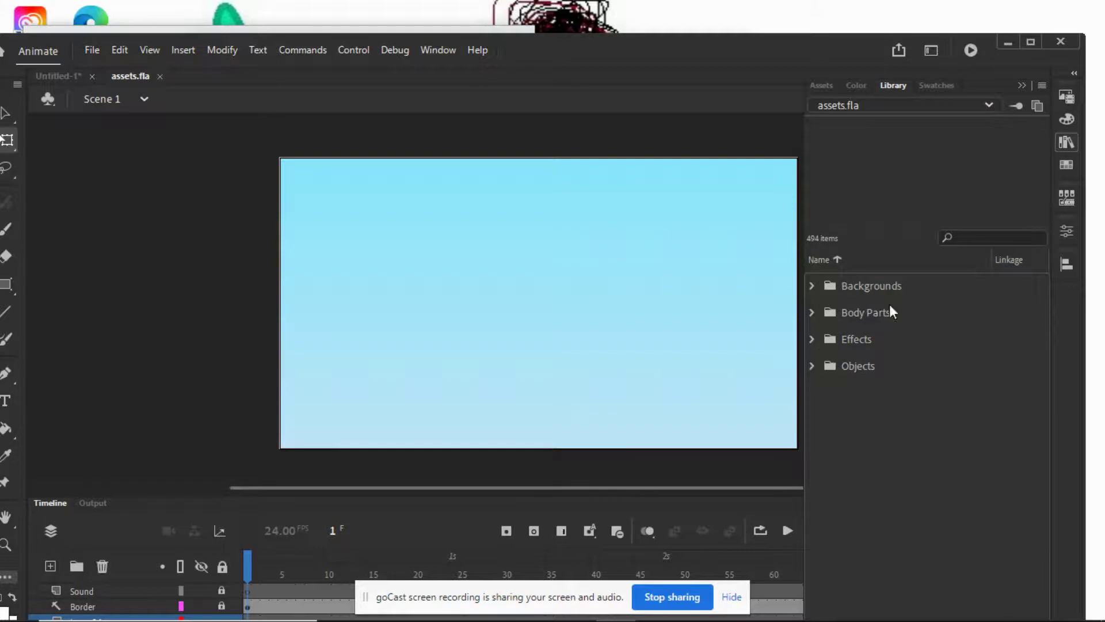
click(878, 372)
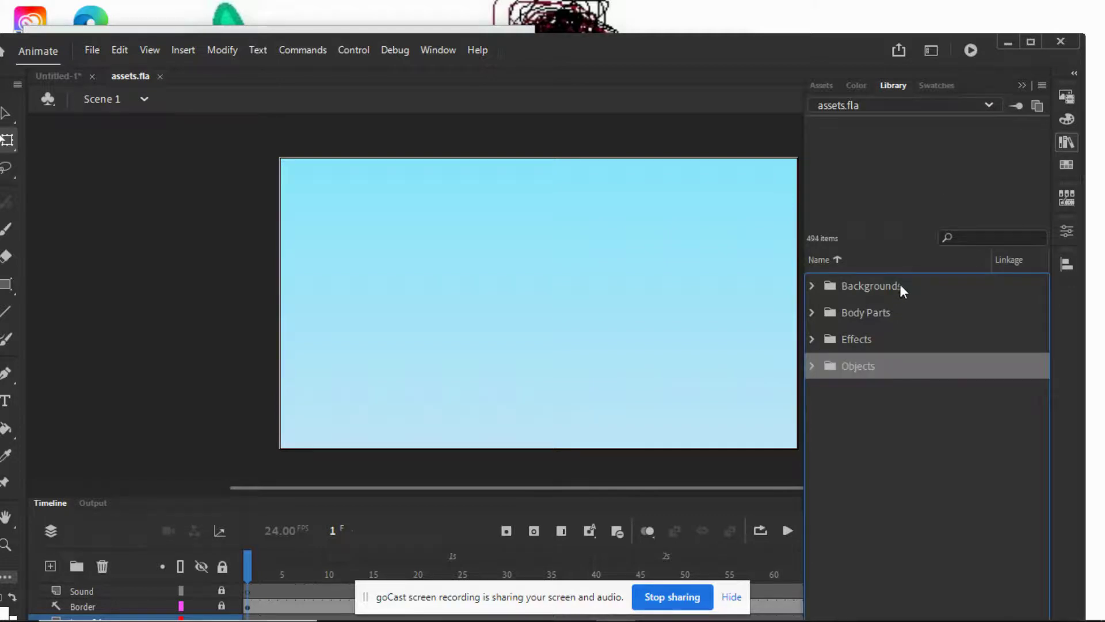
shift+click(899, 285)
right_click(898, 285)
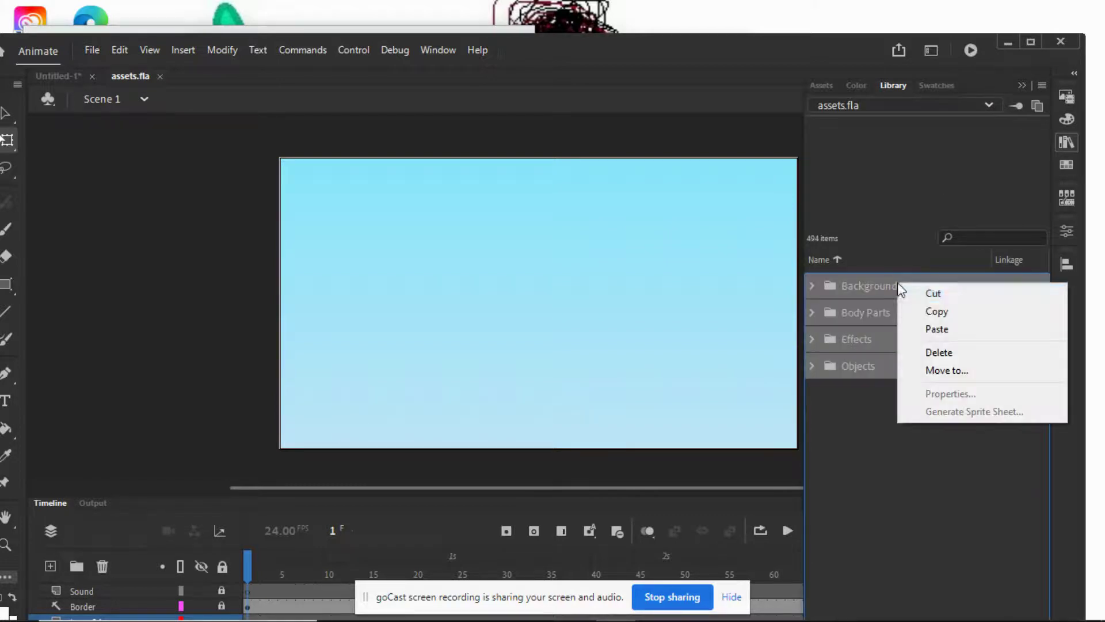
click(936, 312)
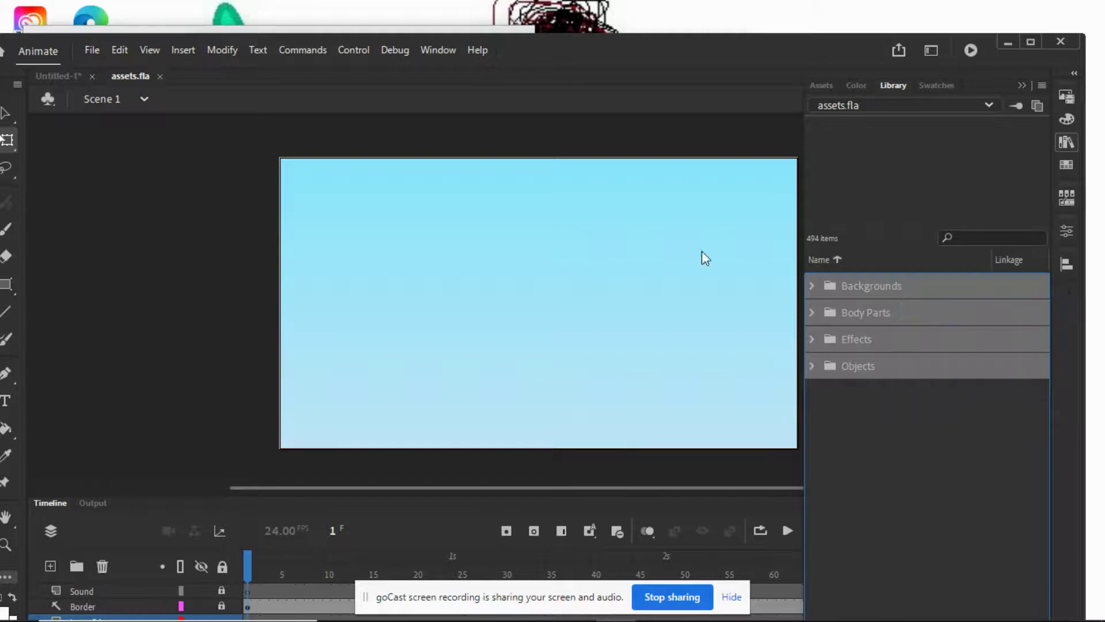
Create a new blank document and maximize the Animate window
click(93, 51)
click(115, 68)
key(ctrl+Return)
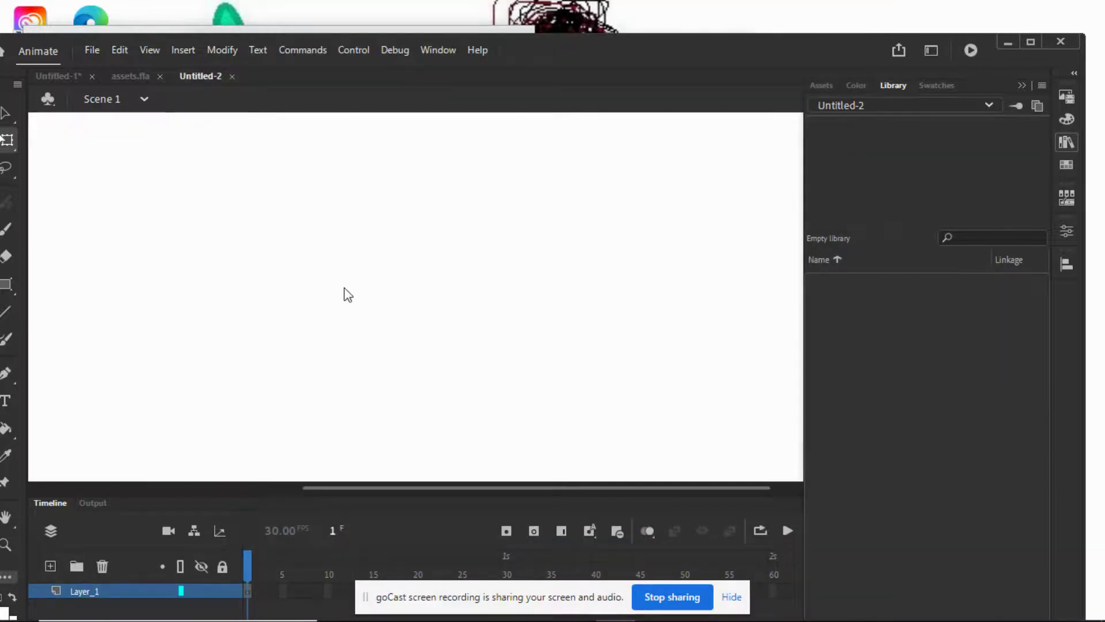
click(1032, 42)
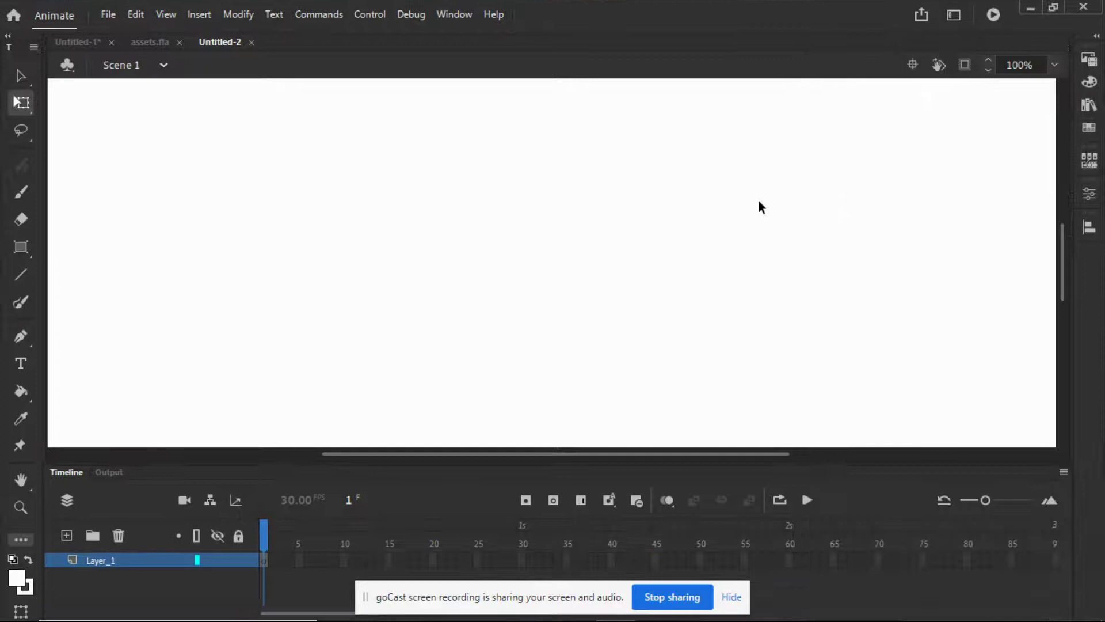
Paste the copied asset folders into the empty library of the Untitled-2 document
click(1089, 160)
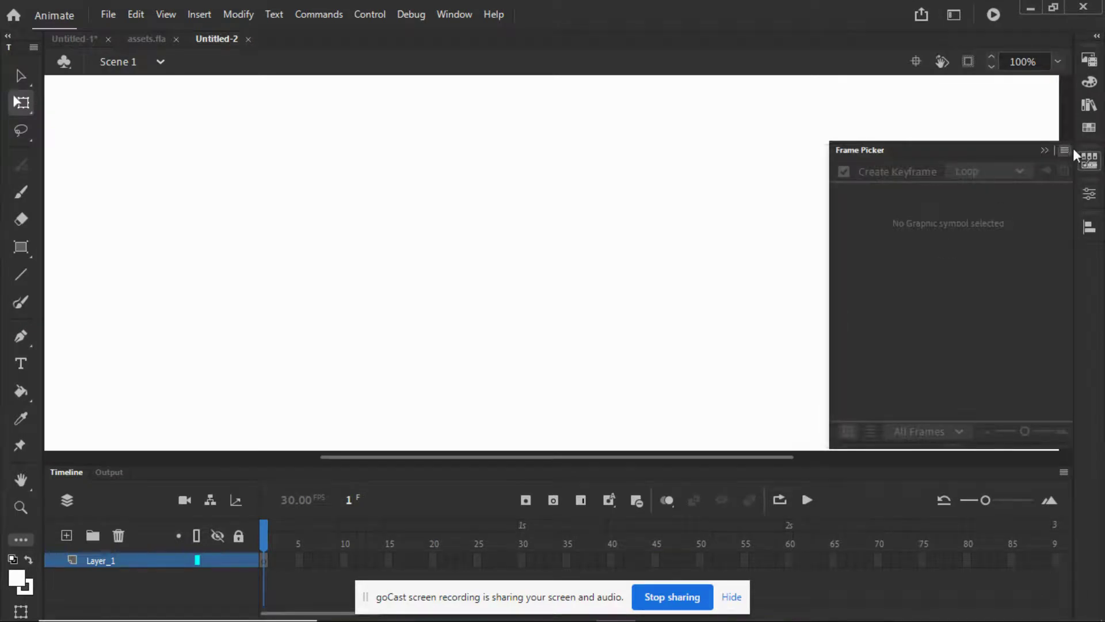
click(1089, 160)
click(1090, 104)
right_click(907, 300)
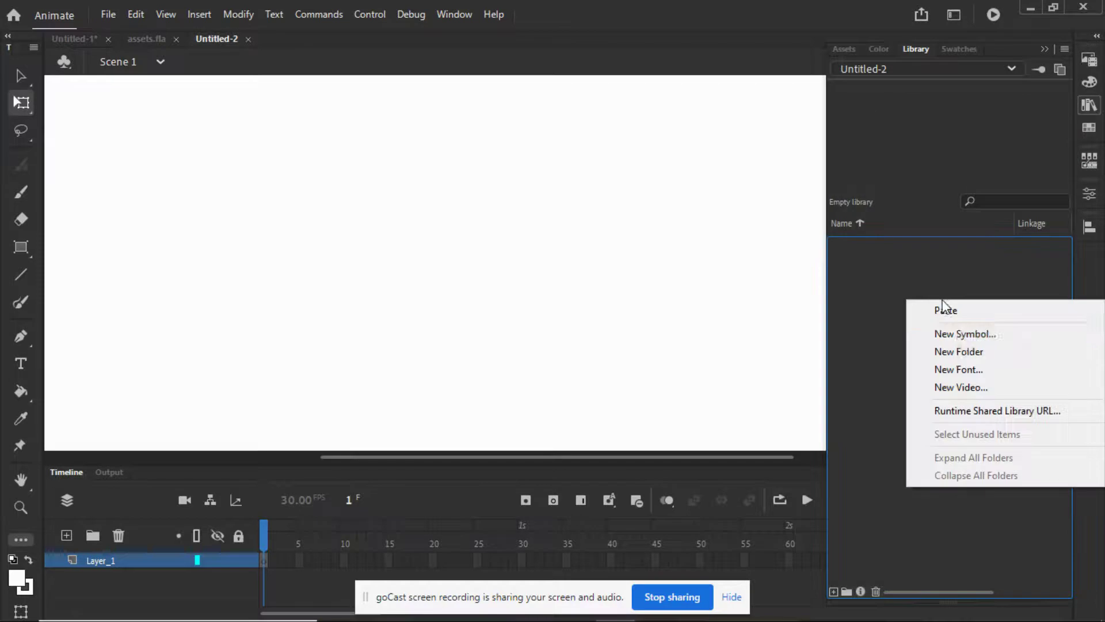
click(963, 311)
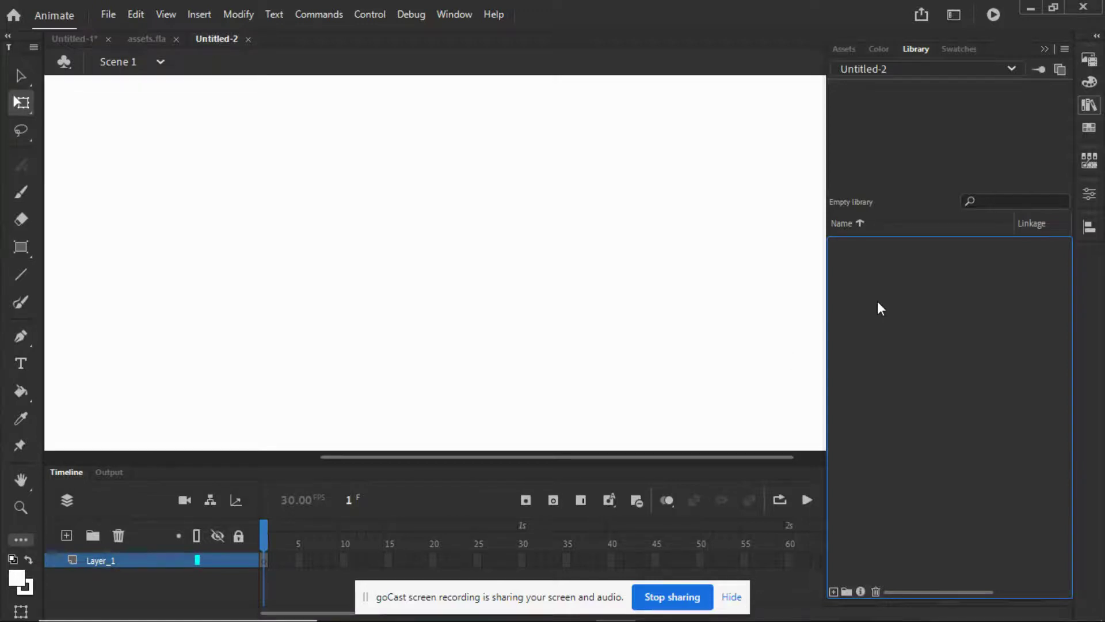
Activate the Selection tool and fit the whole stage in the window
key(ctrl+l)
click(22, 77)
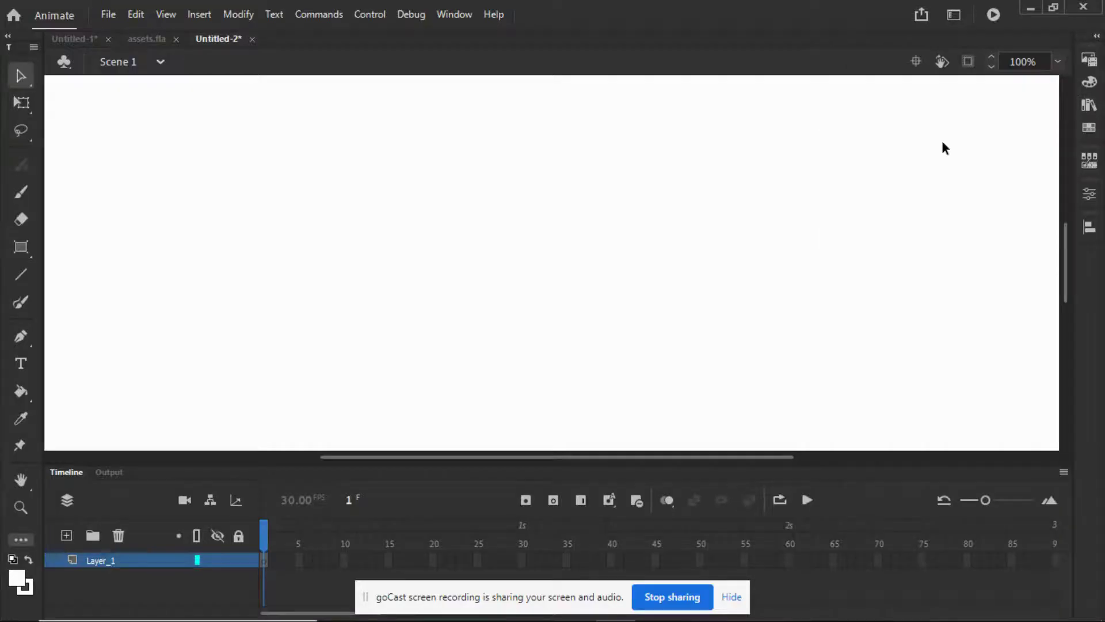
click(1089, 104)
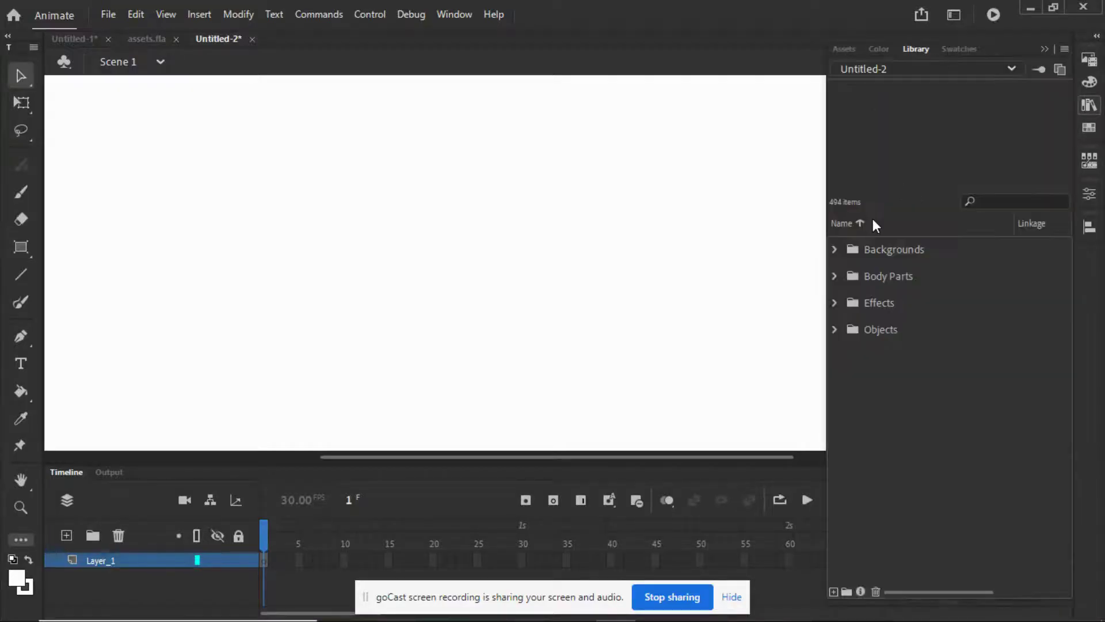
key(ctrl+l)
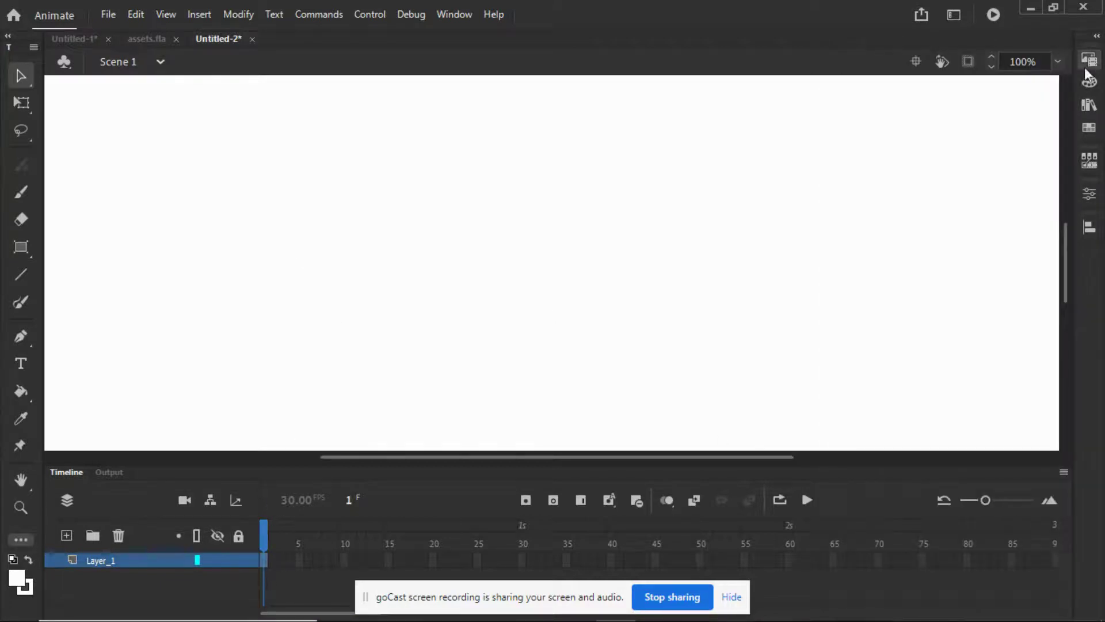
click(1058, 61)
click(1049, 92)
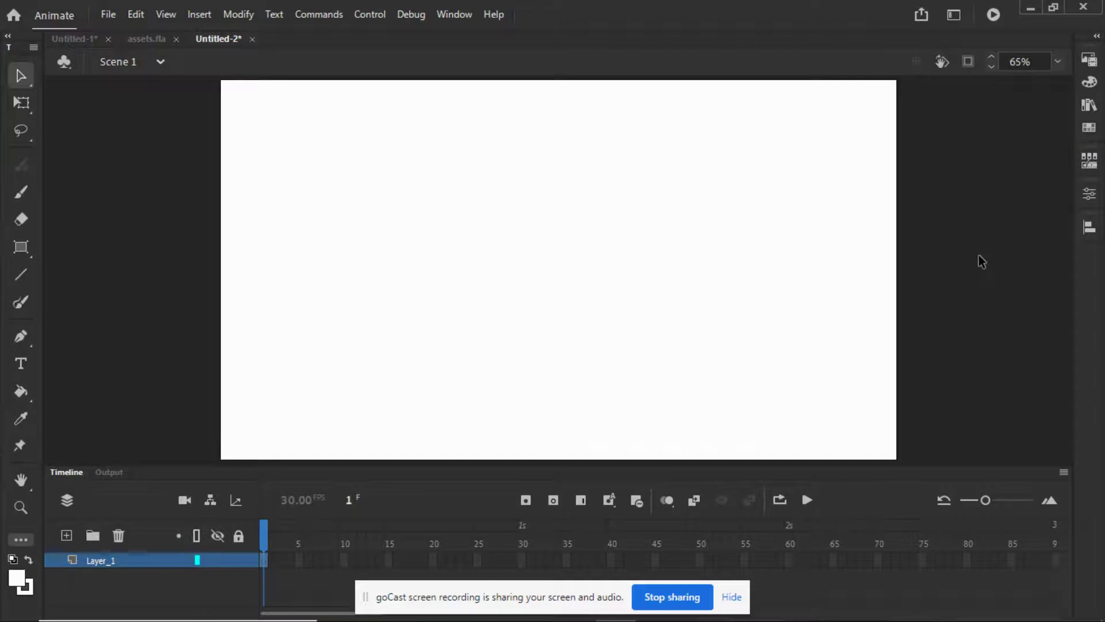
Expand the Body Parts folder and its Characters subfolder in the Untitled-2 library
click(1089, 194)
click(1089, 160)
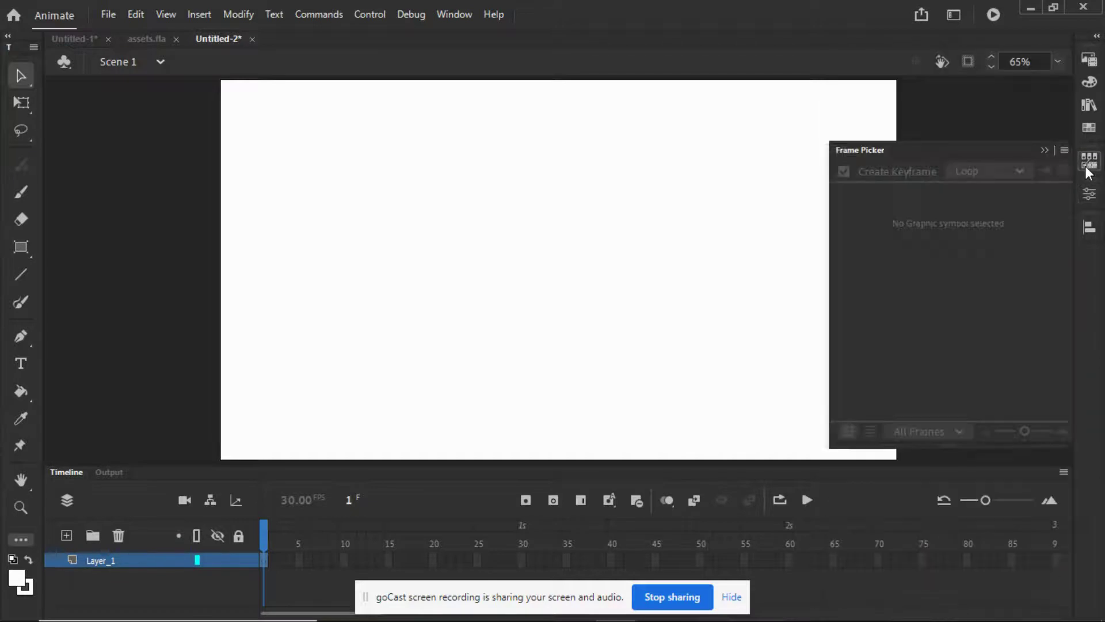
click(1086, 115)
click(1088, 105)
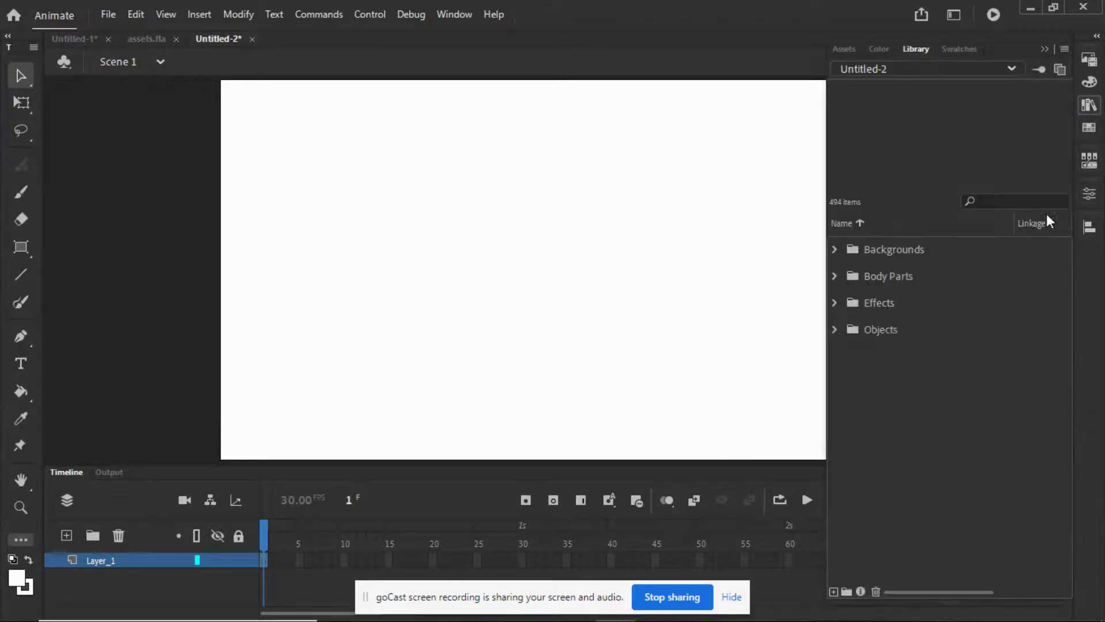
click(887, 308)
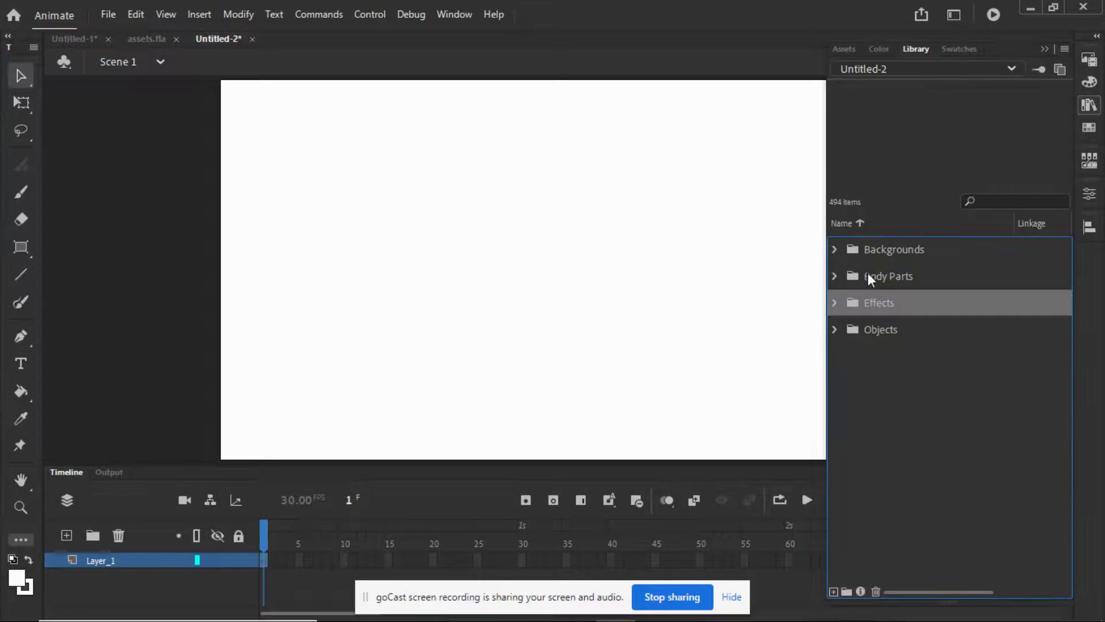
click(868, 275)
click(836, 278)
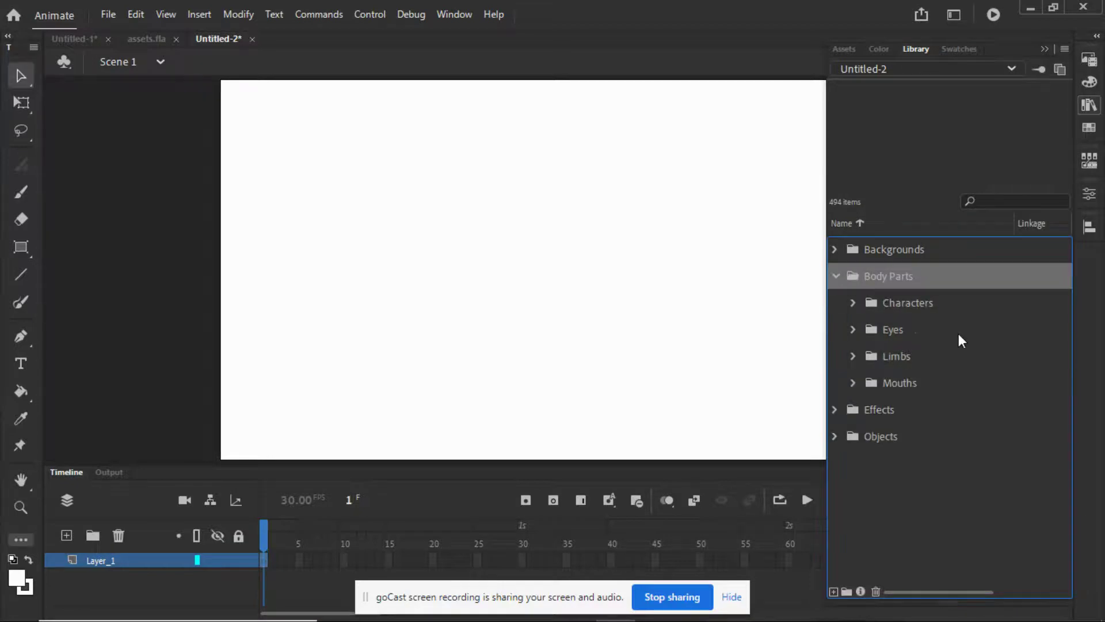
click(852, 301)
click(854, 303)
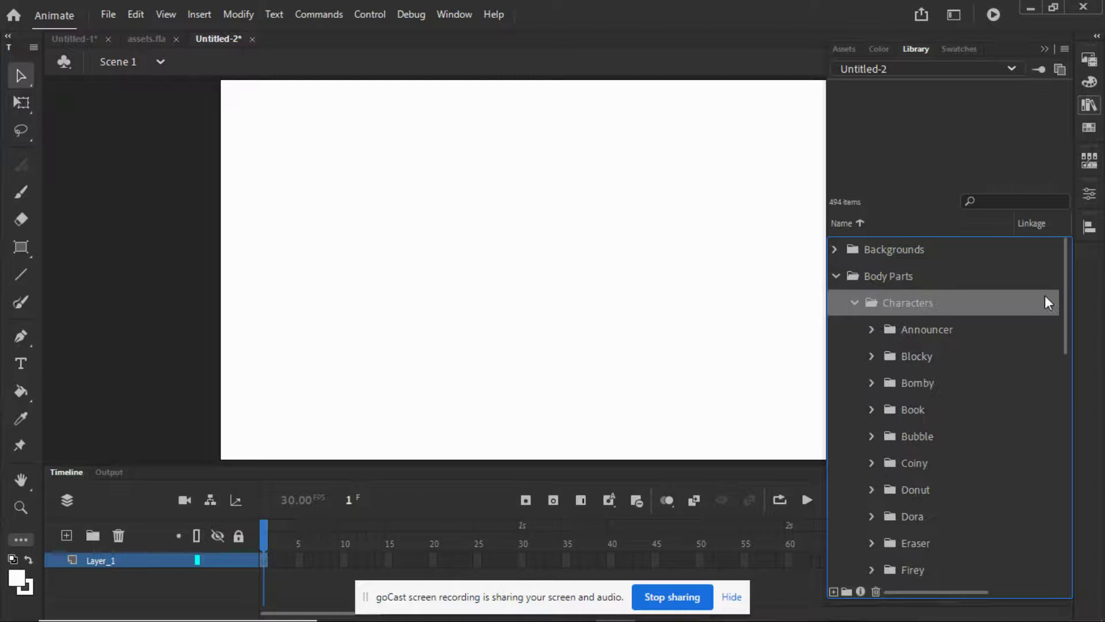
Find the Gelatin folder among the characters and place Gelatin's green body on the stage
scroll(1068, 364, down, 1)
scroll(1069, 368, down, 3)
scroll(1071, 392, down, 4)
scroll(1074, 411, down, 1)
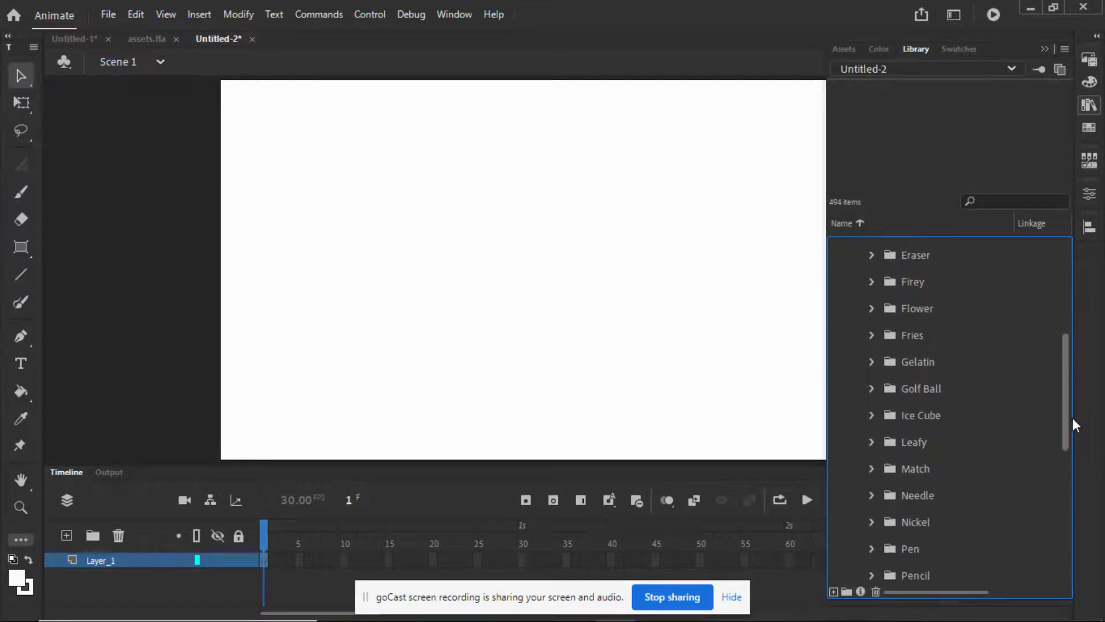
scroll(1075, 444, down, 3)
scroll(1076, 459, down, 4)
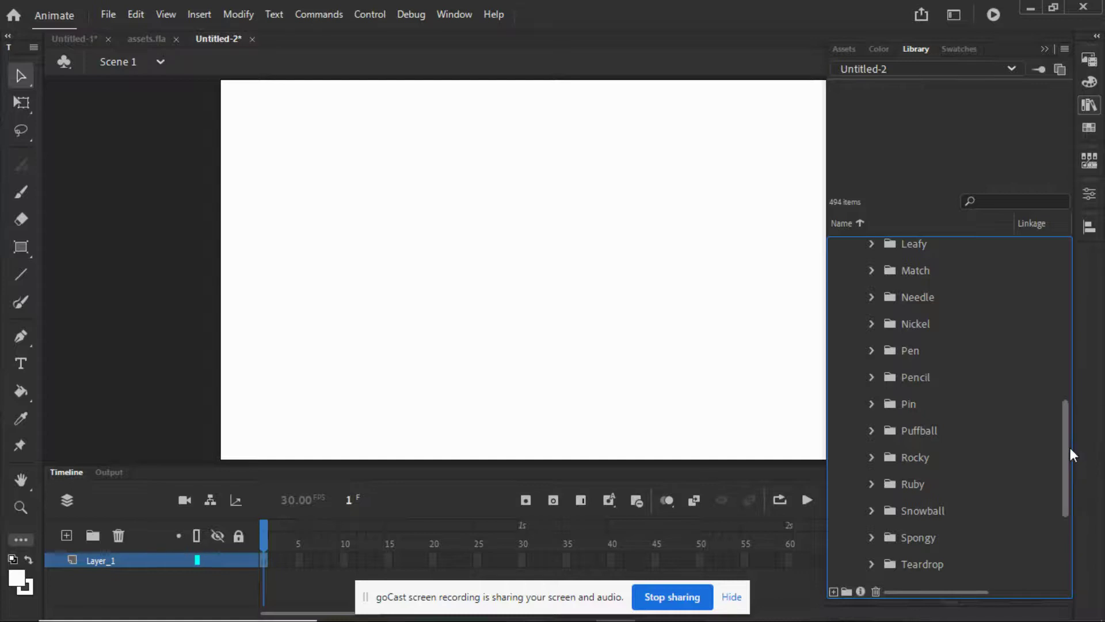
scroll(1069, 448, up, 4)
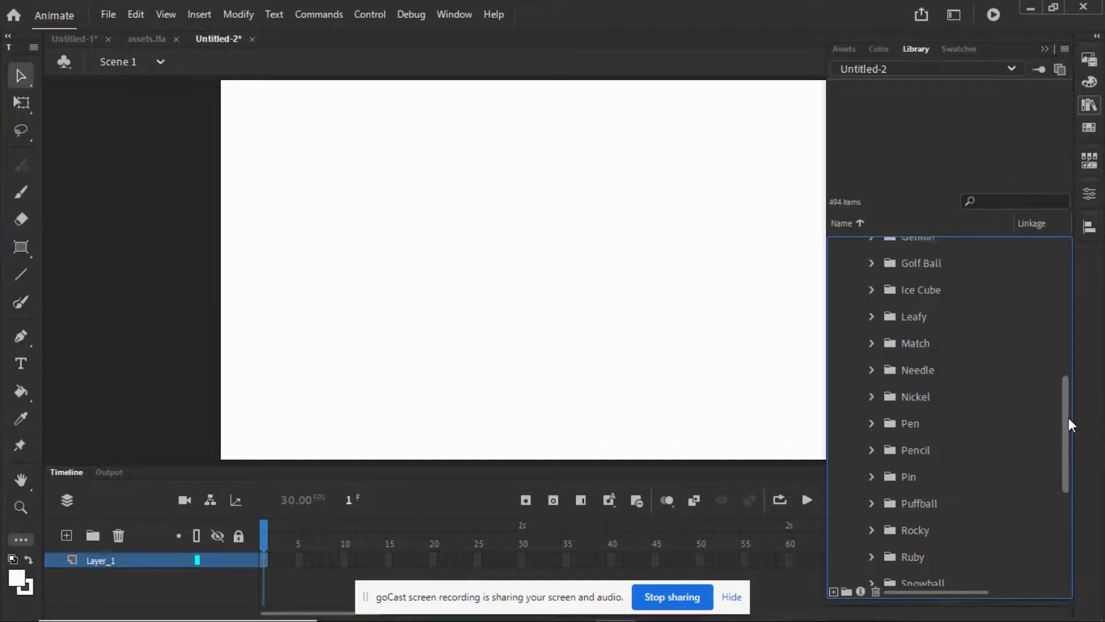
drag(1072, 389, 1093, 363)
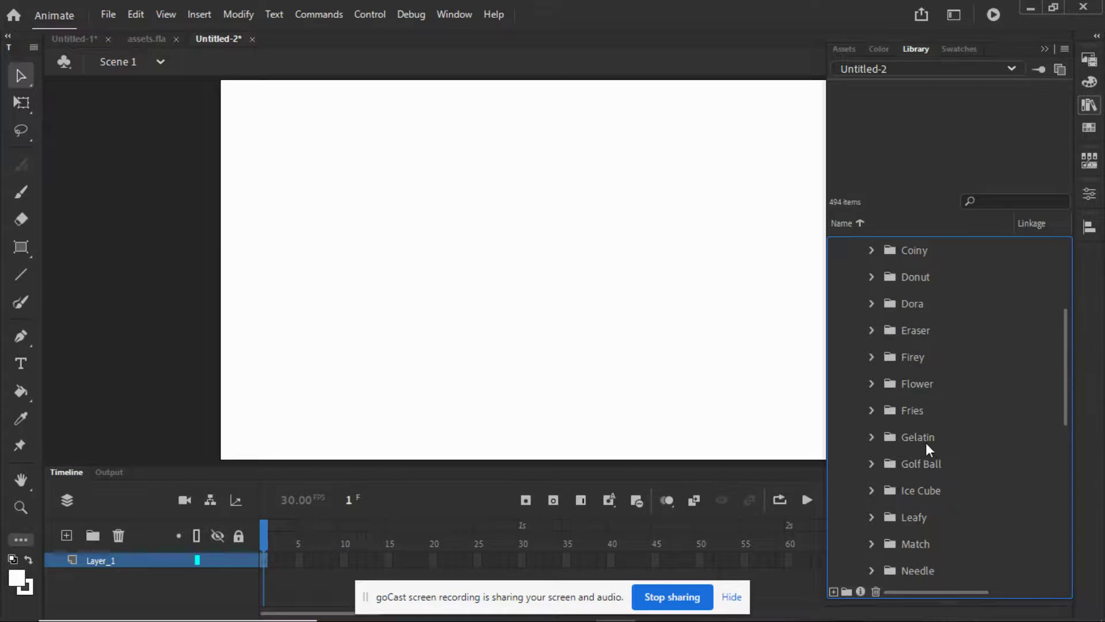
click(926, 443)
click(952, 464)
drag(953, 464, 548, 268)
Move the Gelatin body to the middle of the stage with Free Transform and add a new layer above it
click(22, 103)
mouse_move(510, 229)
mouse_down()
mouse_move(434, 154)
mouse_move(437, 190)
mouse_move(447, 169)
mouse_move(409, 136)
mouse_move(509, 234)
mouse_up()
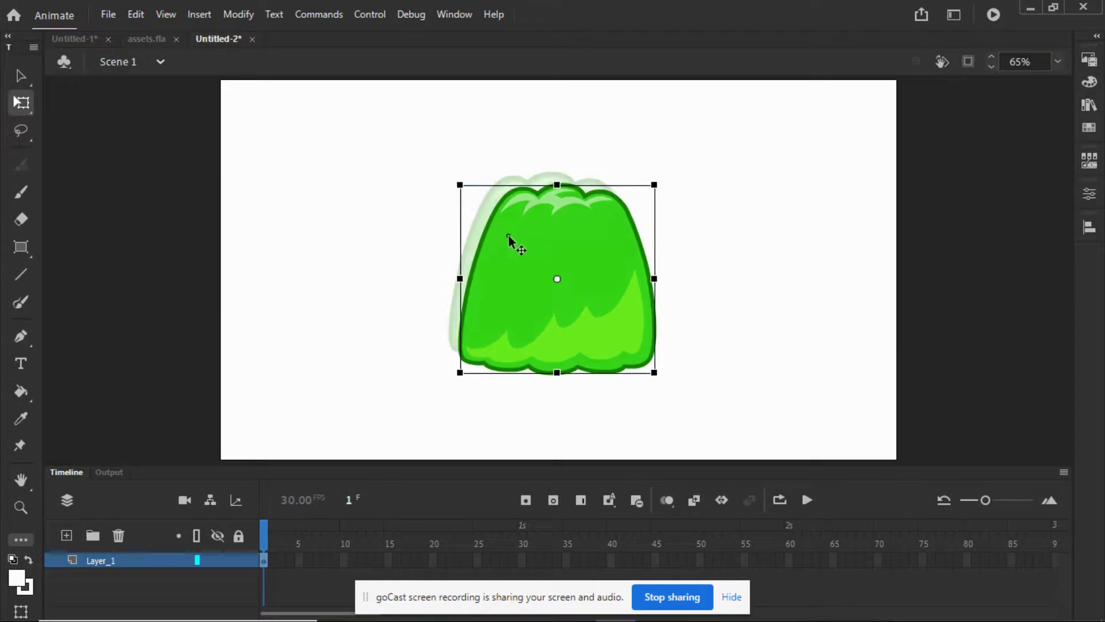
click(368, 224)
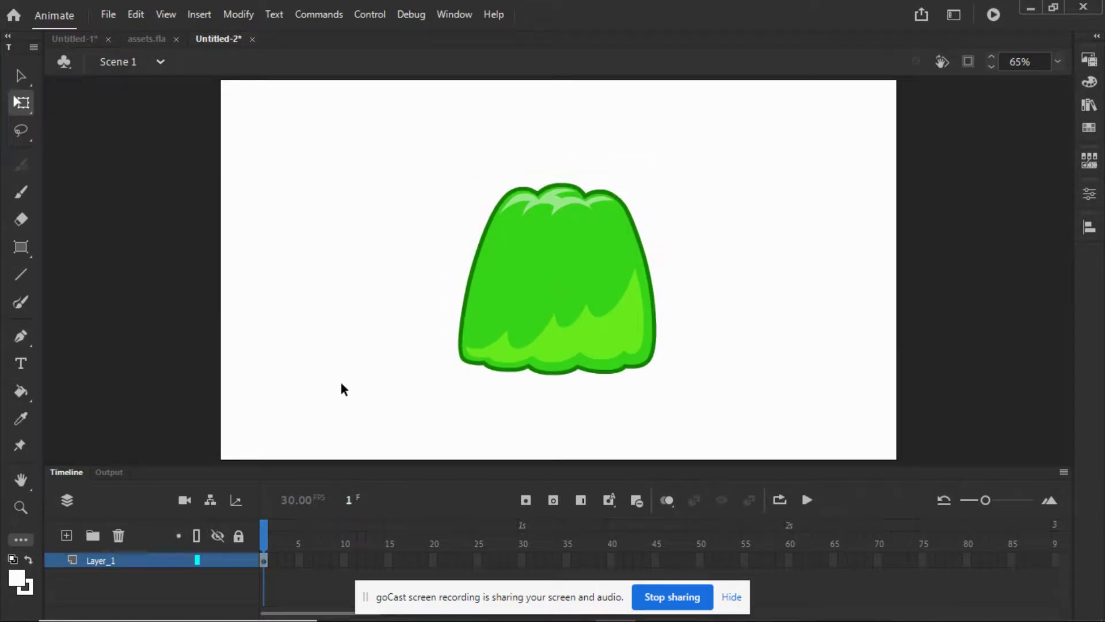
click(66, 535)
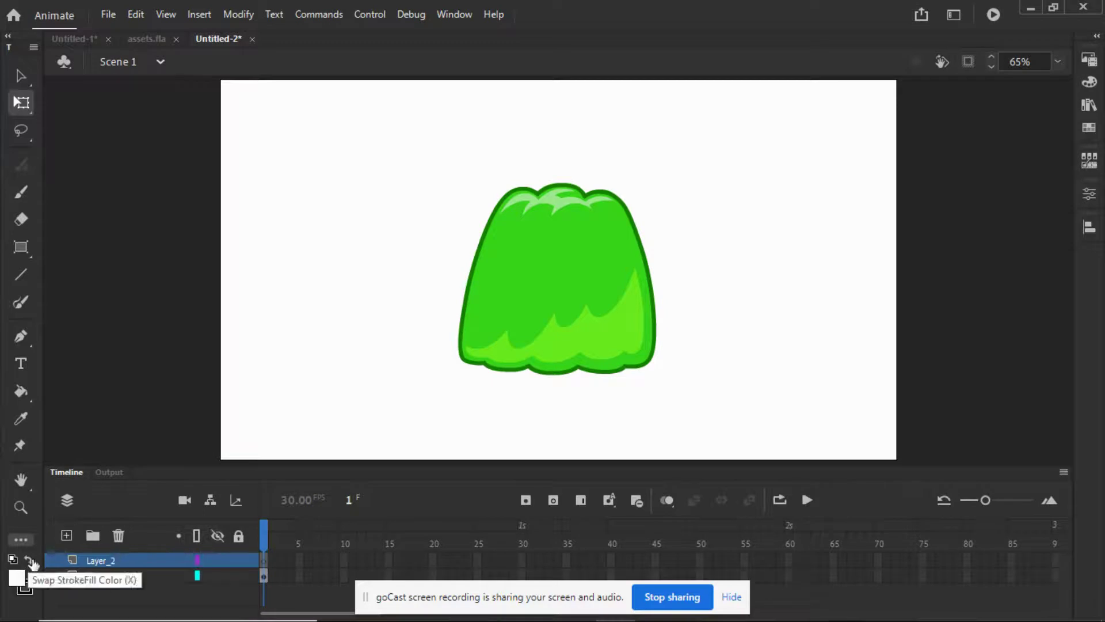
Set the fill color to black and zoom in on Gelatin's body
click(17, 577)
click(94, 400)
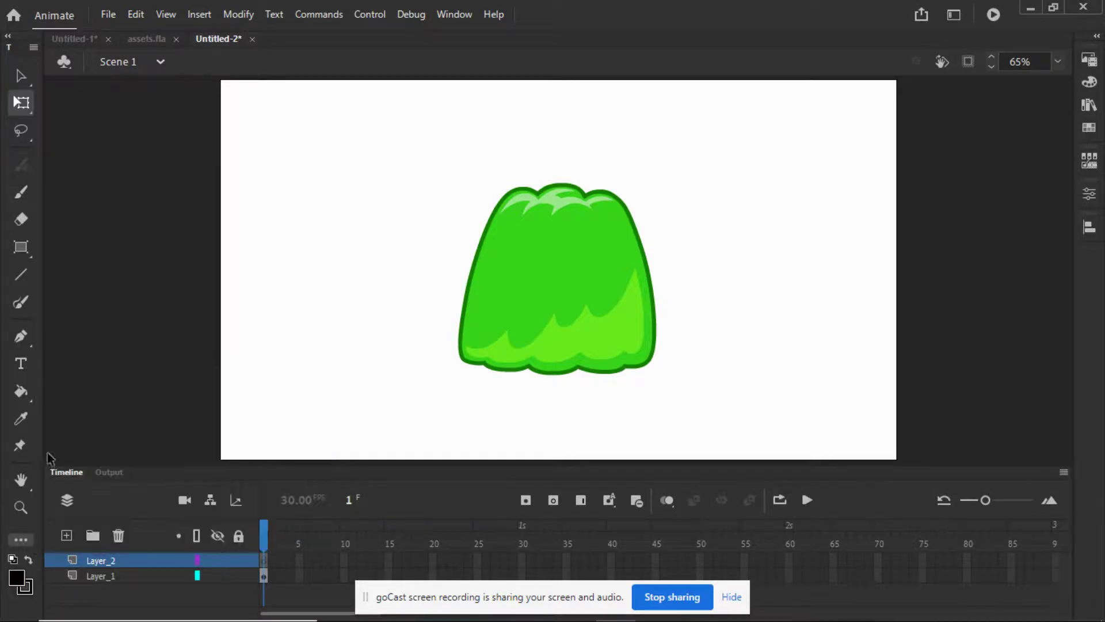
click(21, 507)
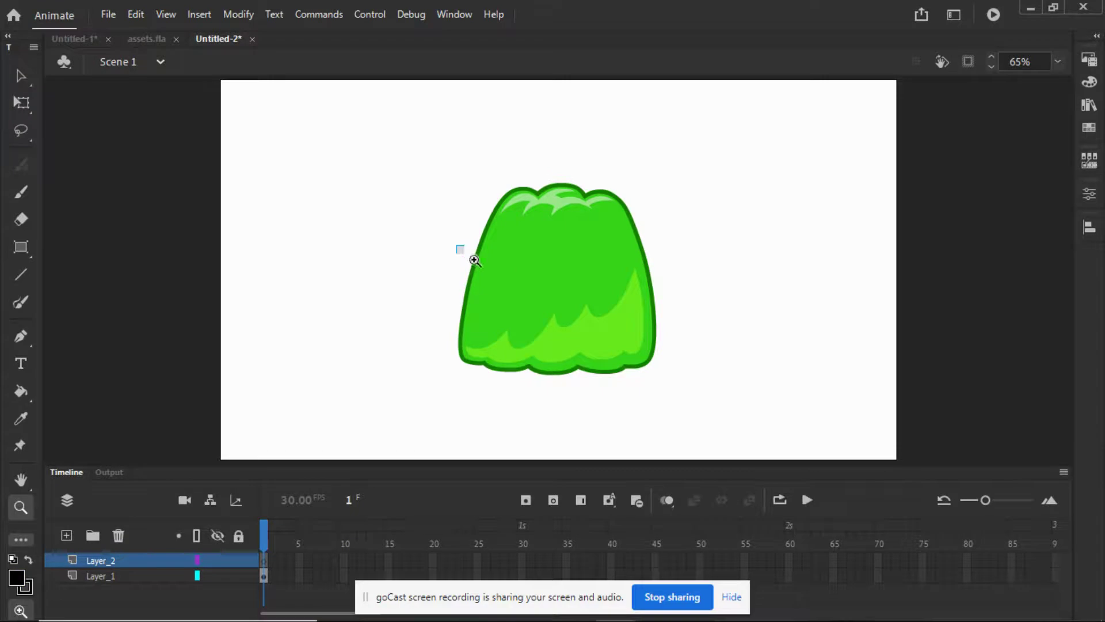
drag(481, 246, 703, 418)
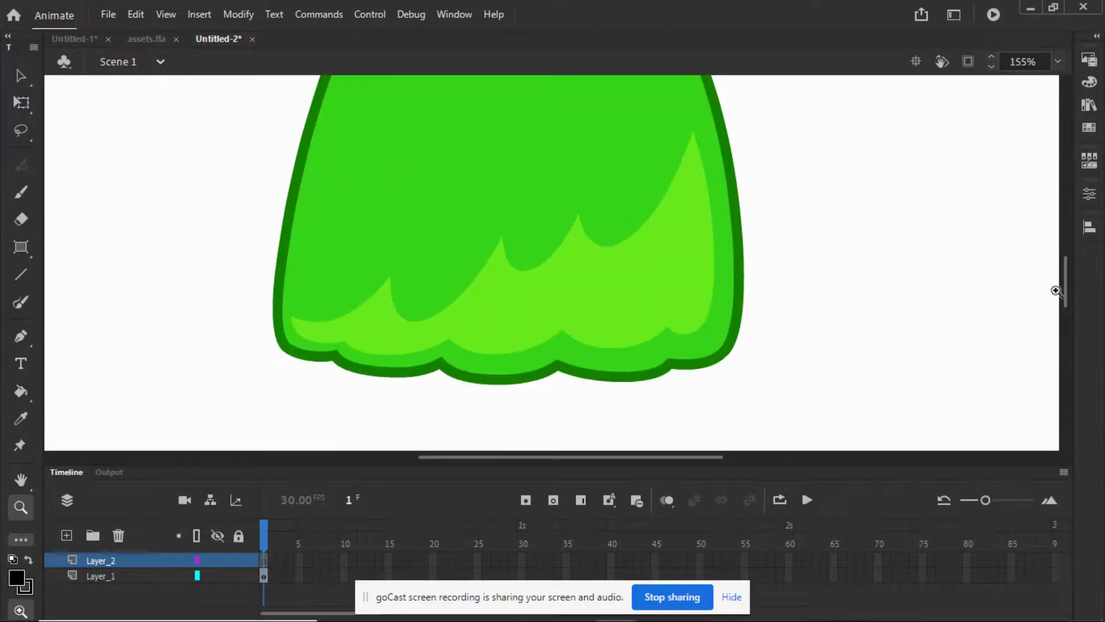
drag(1066, 285, 1069, 274)
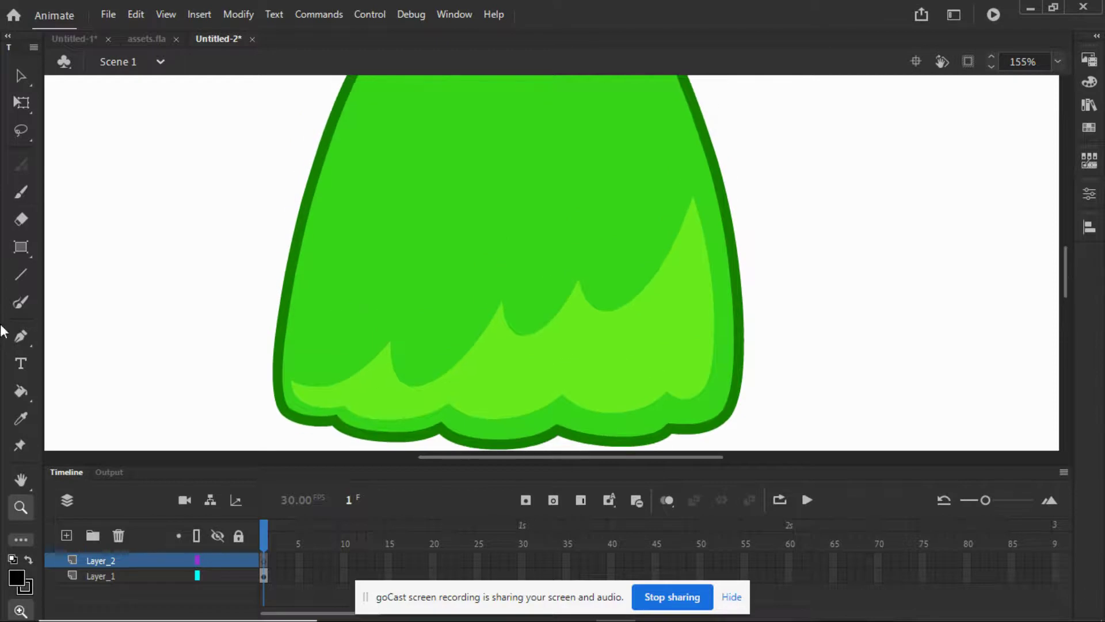
key(b)
mouse_move(450, 170)
mouse_down()
mouse_move(431, 219)
mouse_move(488, 213)
mouse_up()
click(135, 16)
click(173, 32)
Set the Paint Brush stroke size to about 8
click(1088, 195)
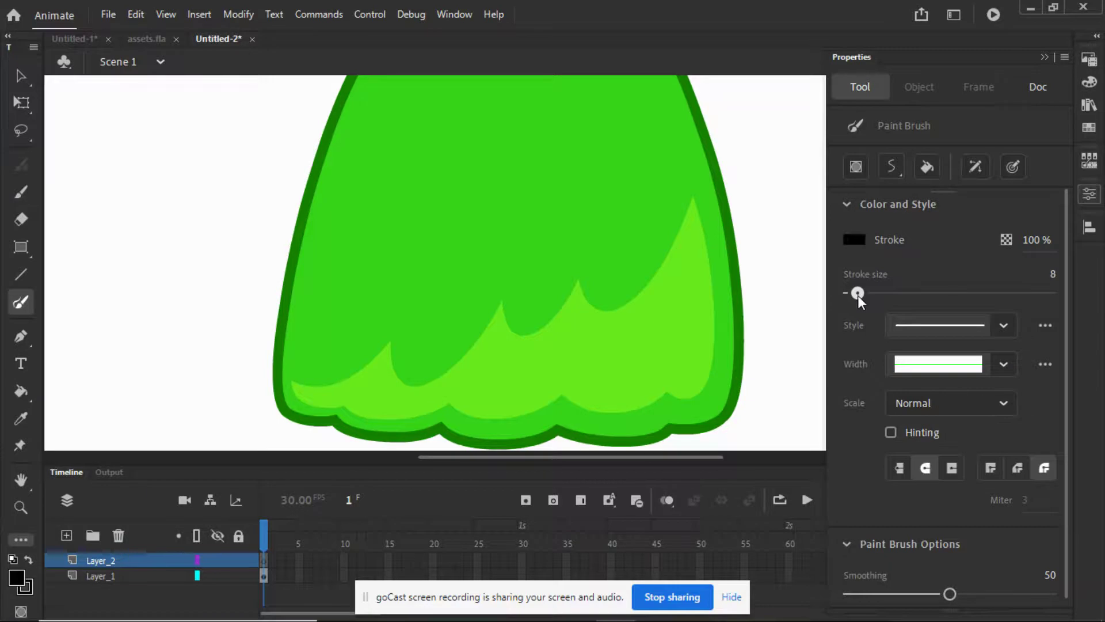
click(859, 293)
click(1044, 57)
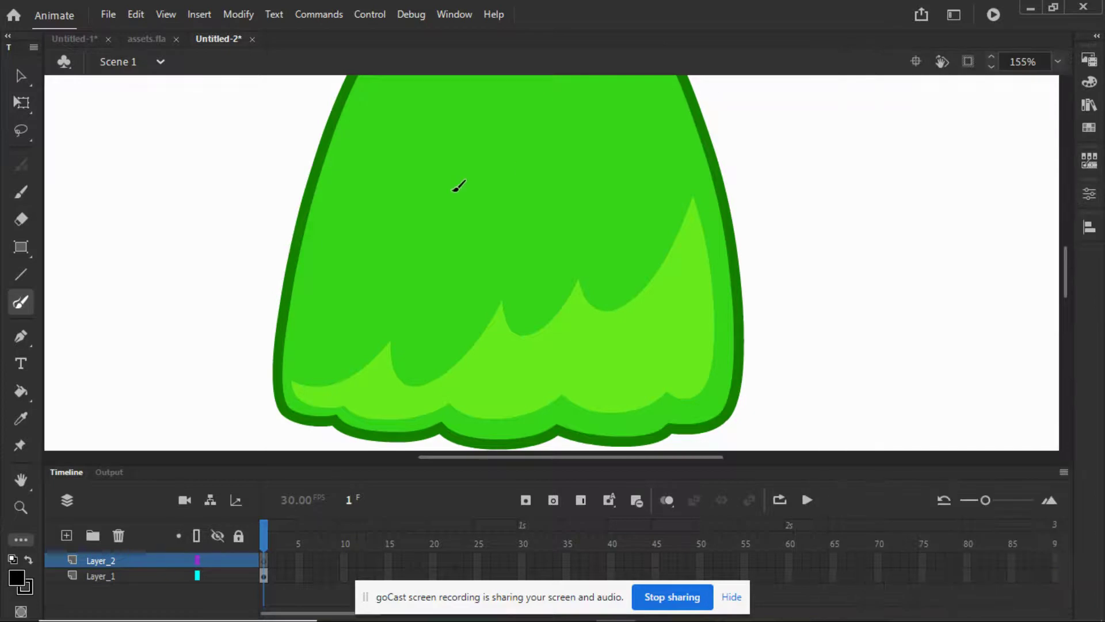
Paint a tall black oval eye on the upper part of Gelatin's body, undoing the strokes that miss
mouse_move(473, 197)
mouse_down()
mouse_move(460, 156)
mouse_move(455, 204)
mouse_move(467, 230)
mouse_move(476, 185)
mouse_move(463, 141)
mouse_move(468, 212)
mouse_move(469, 198)
mouse_up()
click(127, 14)
click(145, 32)
click(21, 507)
drag(338, 109, 740, 420)
click(21, 302)
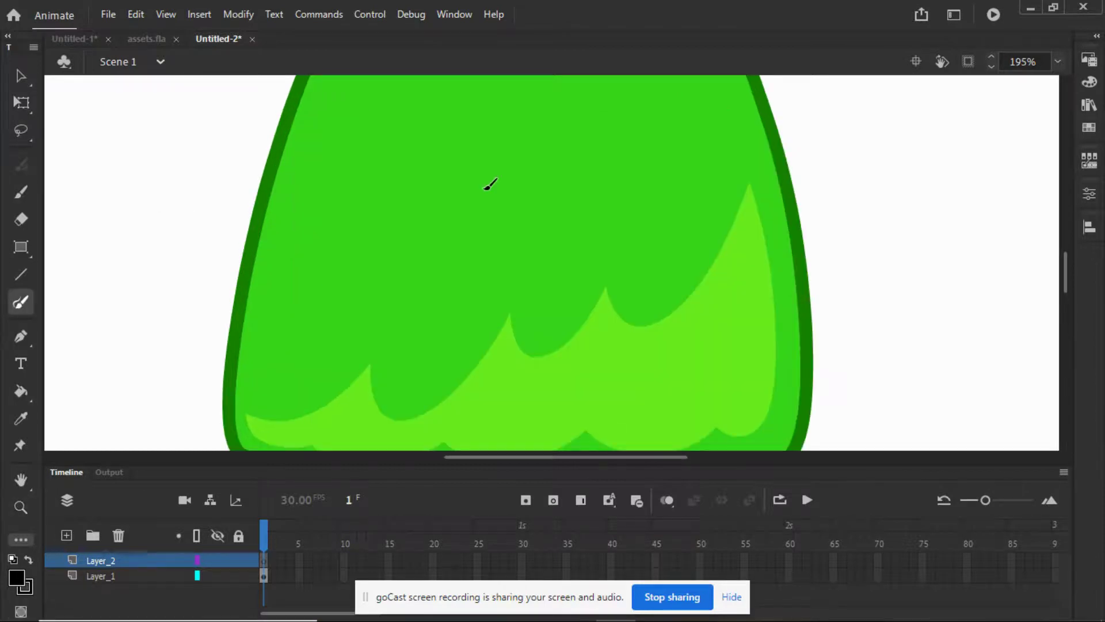
mouse_move(448, 212)
mouse_down()
mouse_move(443, 164)
mouse_move(426, 148)
mouse_move(416, 225)
mouse_move(446, 241)
mouse_move(454, 215)
mouse_move(432, 168)
mouse_move(446, 228)
mouse_move(433, 196)
mouse_move(429, 210)
mouse_up()
click(136, 15)
click(158, 30)
mouse_move(456, 201)
mouse_down()
mouse_move(445, 173)
mouse_move(459, 226)
mouse_move(452, 162)
mouse_move(440, 190)
mouse_move(451, 206)
mouse_up()
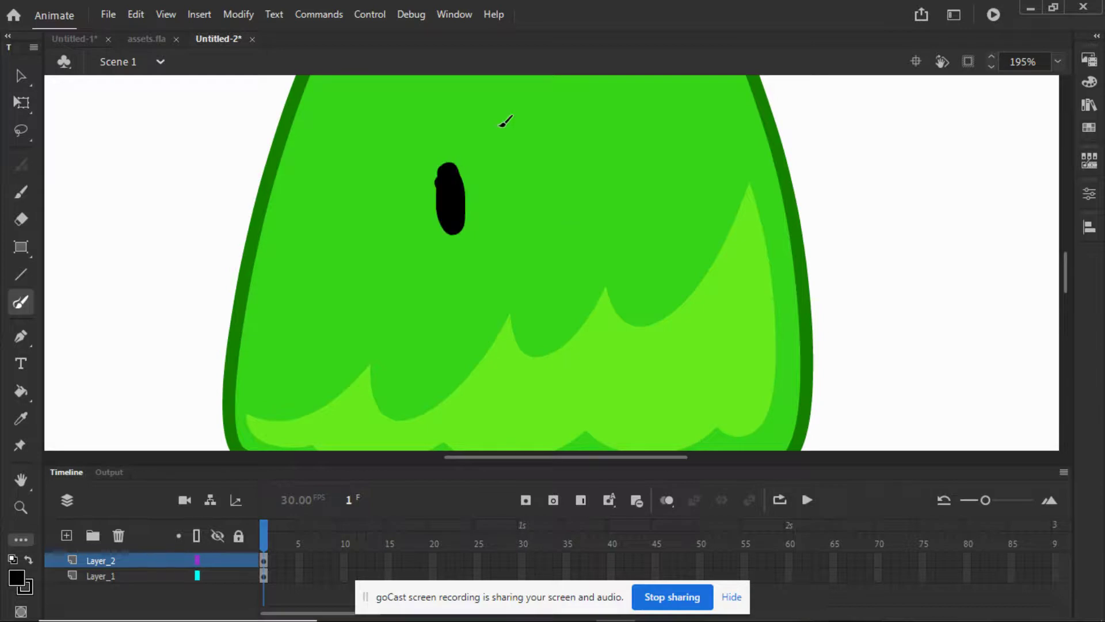
Delete Layer_2 with the painted eye and add a new empty layer above the body
click(21, 75)
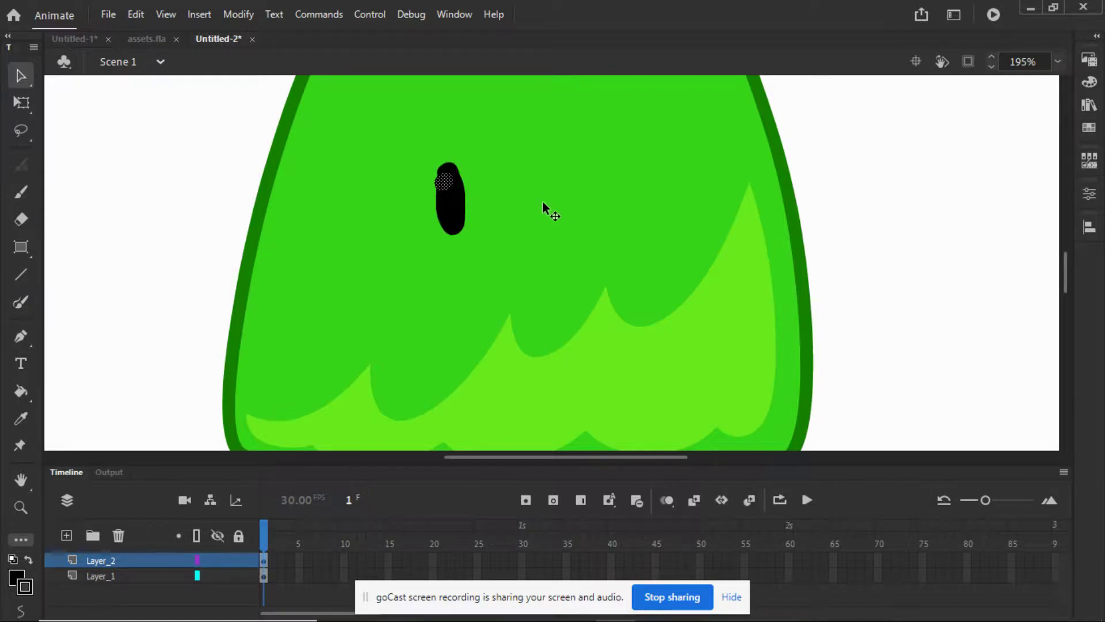
click(444, 185)
key(Escape)
click(449, 196)
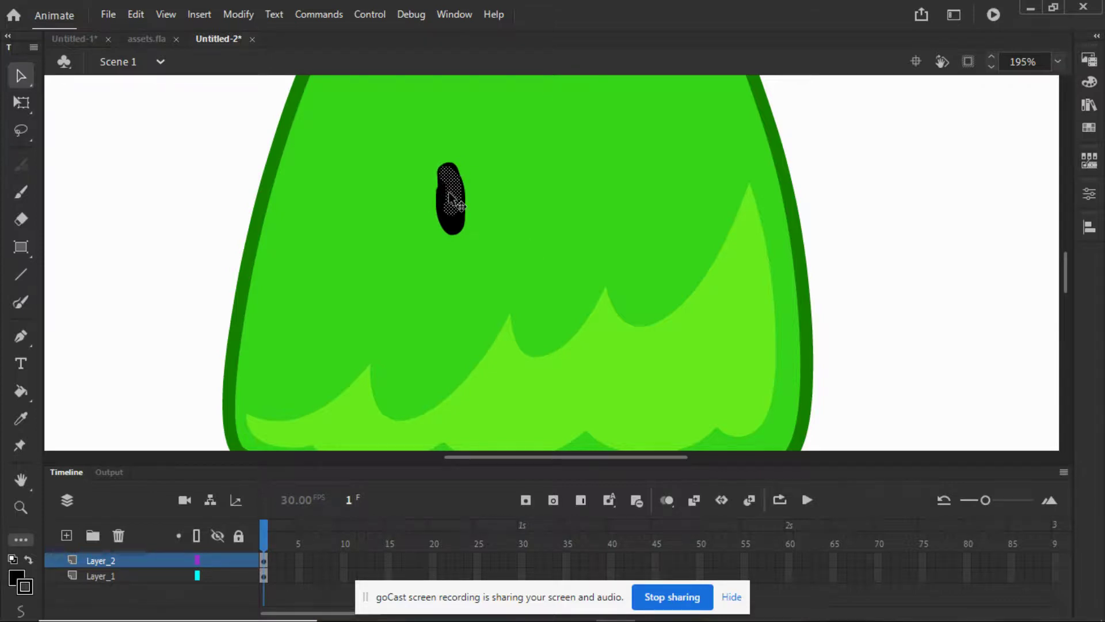
click(118, 536)
click(67, 535)
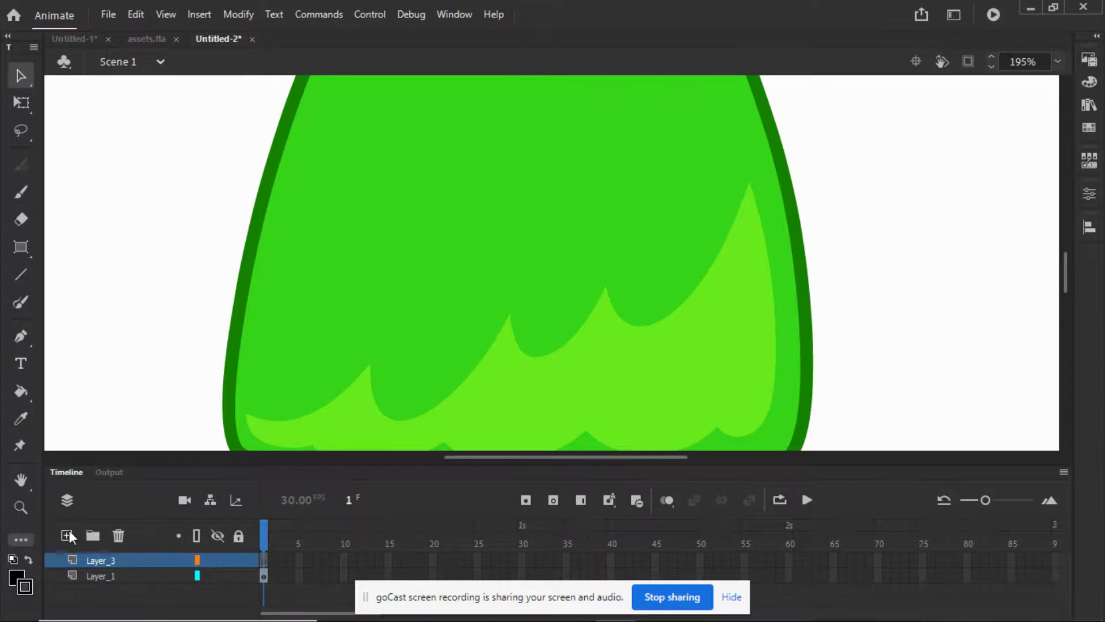
click(20, 303)
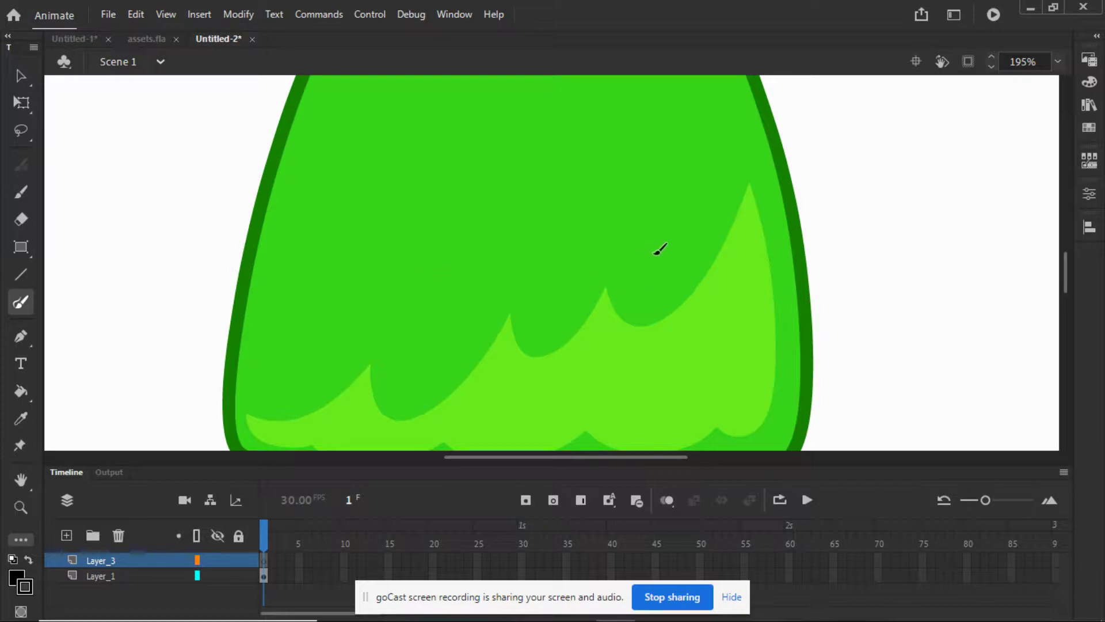
mouse_move(656, 252)
mouse_down()
mouse_move(448, 317)
mouse_move(360, 304)
mouse_up()
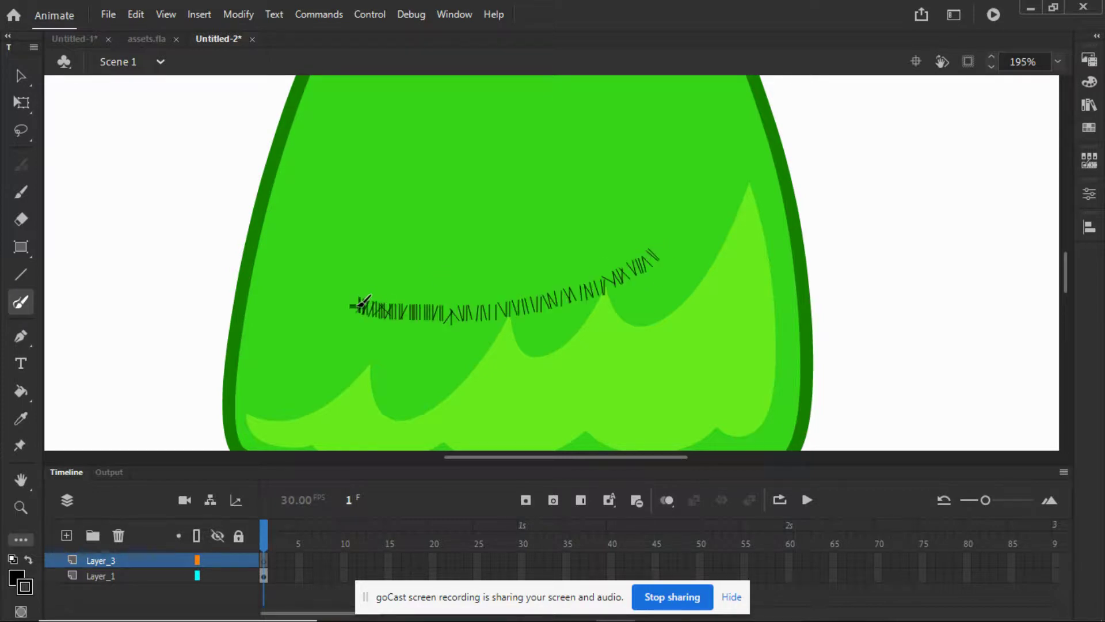
mouse_move(657, 251)
mouse_down()
mouse_move(661, 290)
mouse_move(641, 372)
mouse_move(559, 397)
mouse_move(446, 390)
mouse_move(409, 305)
mouse_up()
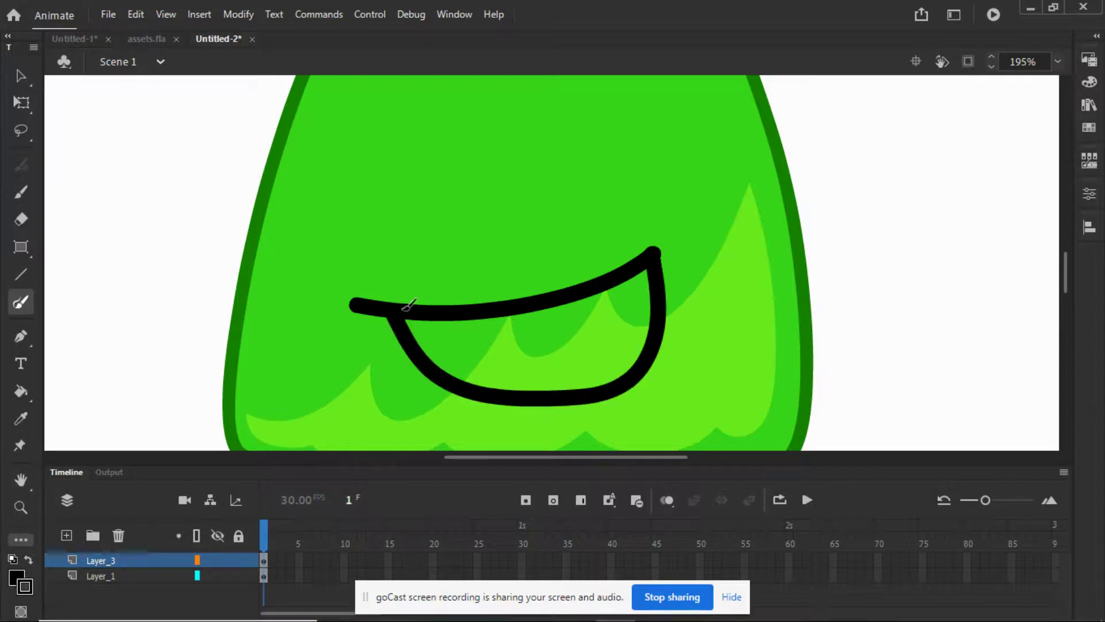
click(136, 13)
click(147, 31)
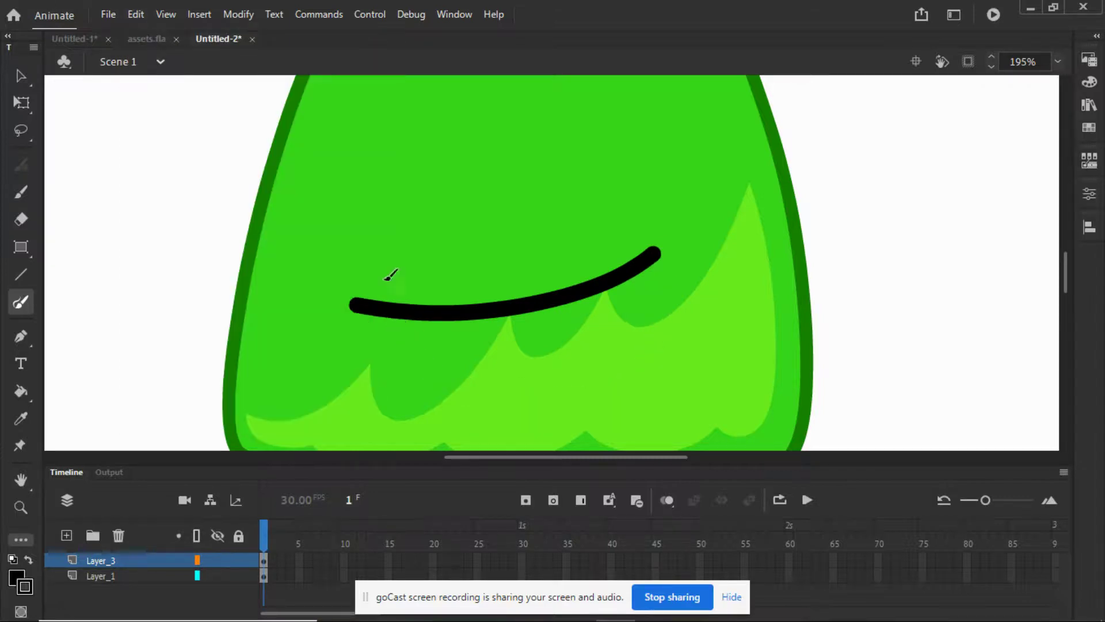
click(136, 14)
click(152, 29)
Paint a wide open smiling mouth with a short inner tongue line in black on Layer_3
mouse_move(361, 304)
mouse_down()
mouse_move(535, 295)
mouse_move(643, 244)
mouse_move(659, 272)
mouse_move(668, 350)
mouse_move(620, 402)
mouse_move(530, 416)
mouse_move(408, 315)
mouse_up()
drag(662, 289, 570, 335)
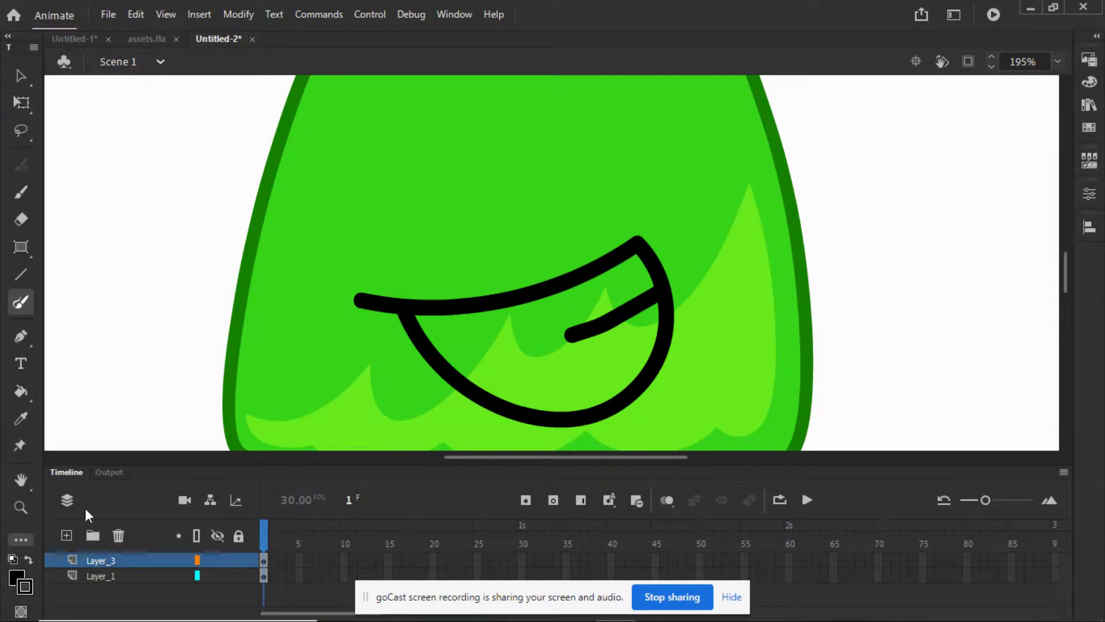
Add a new layer above the mouth and paint two tall black oval eyes on it
click(67, 535)
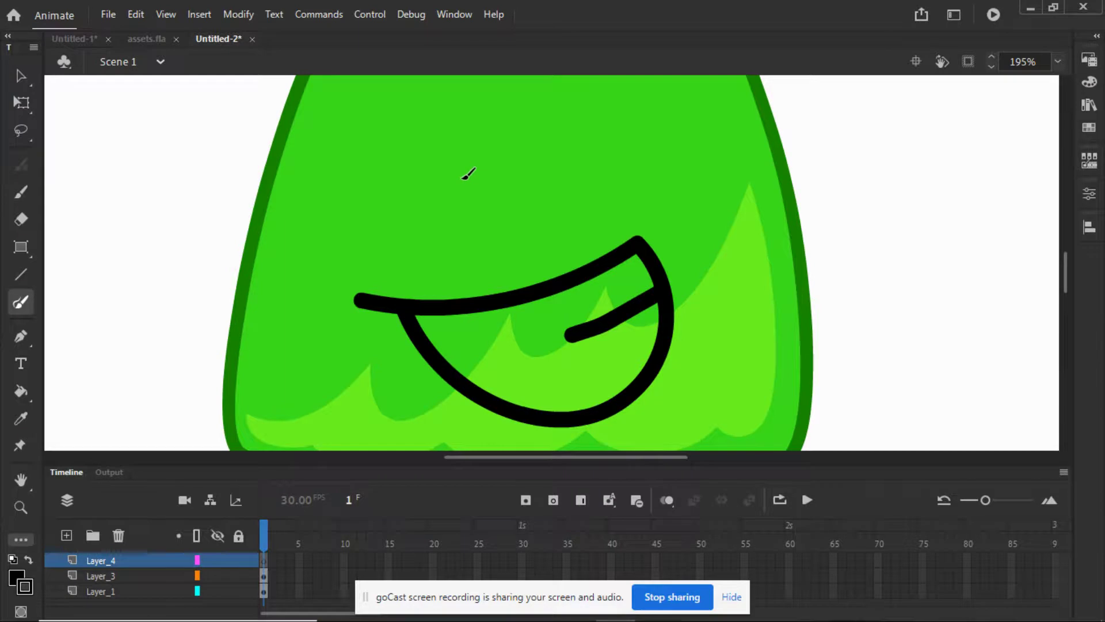
mouse_move(458, 189)
mouse_down()
mouse_move(452, 142)
mouse_move(451, 218)
mouse_move(467, 174)
mouse_move(452, 143)
mouse_move(463, 201)
mouse_up()
mouse_move(561, 173)
mouse_down()
mouse_move(542, 137)
mouse_move(551, 217)
mouse_move(554, 145)
mouse_move(546, 189)
mouse_up()
Move Gelatin's green body slightly down behind the face with the Selection tool
scroll(1071, 266, up, 1)
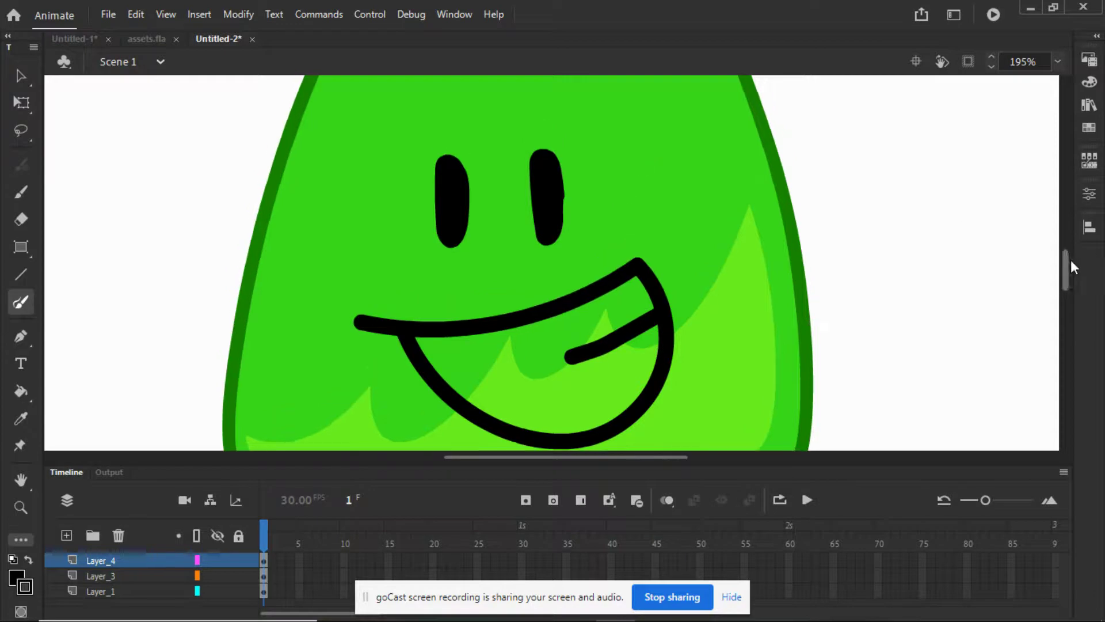
key(v)
drag(578, 170, 566, 214)
key(ctrl+z)
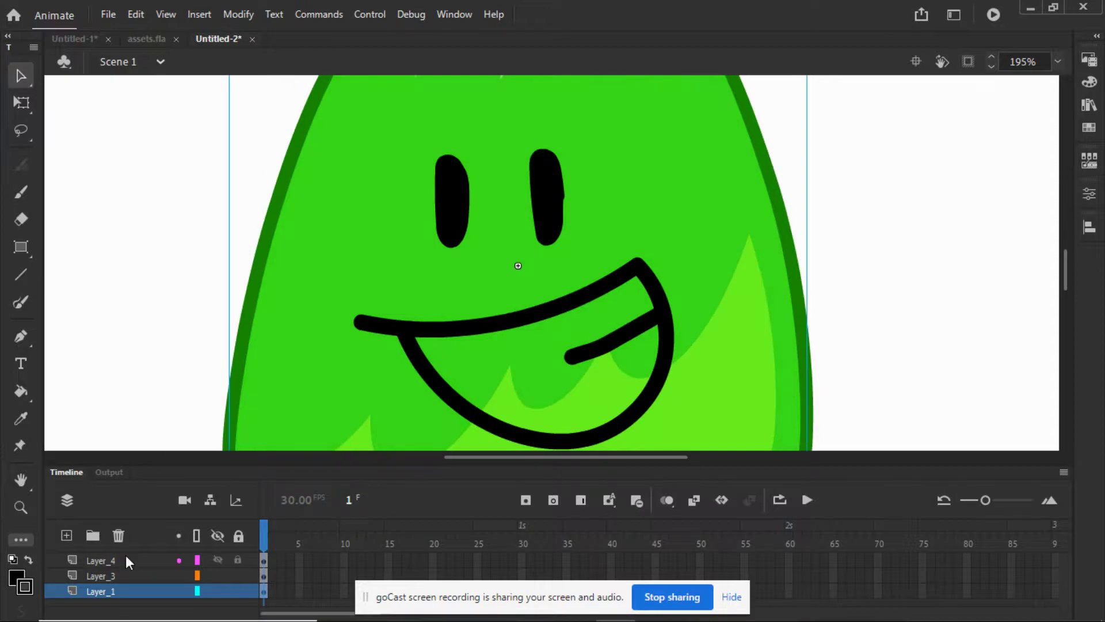
Try to select only the right eye on Layer_4
click(124, 558)
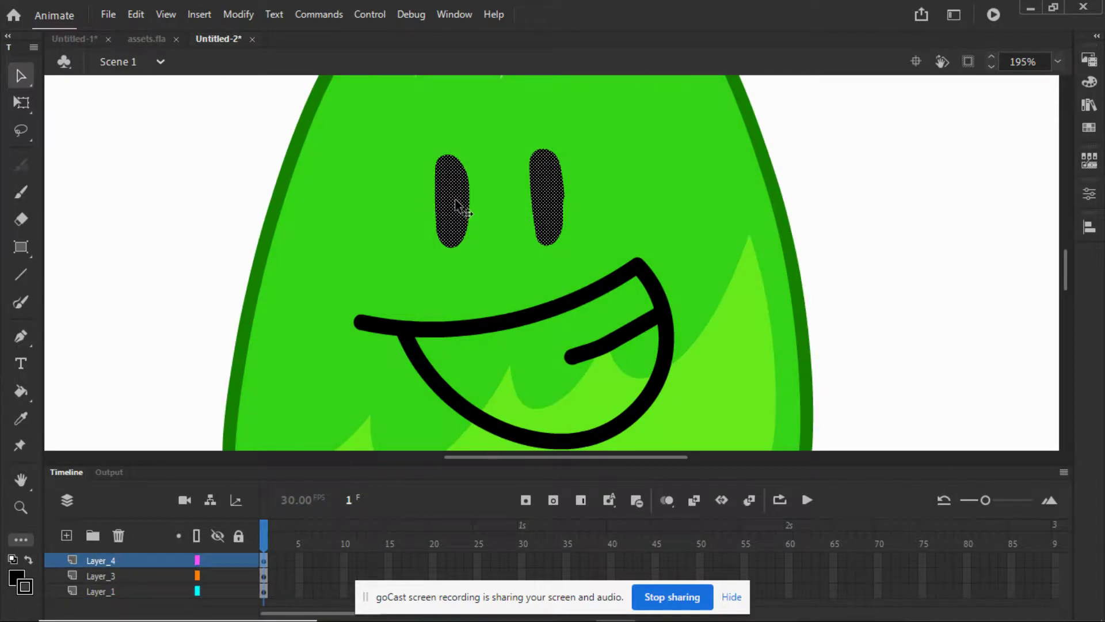
key(Escape)
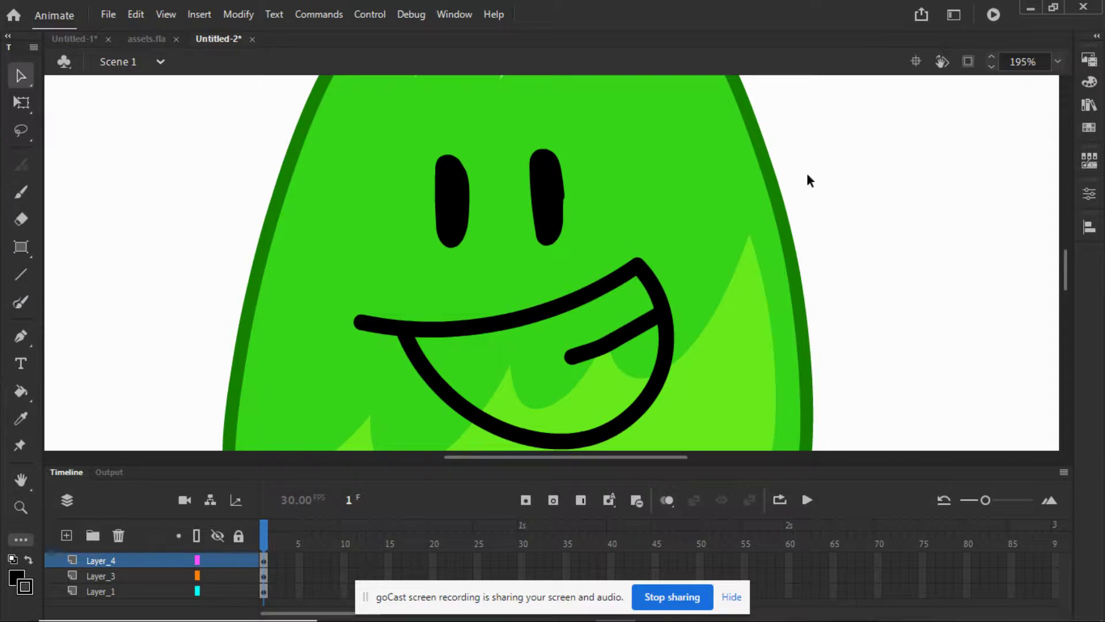
drag(886, 91, 506, 264)
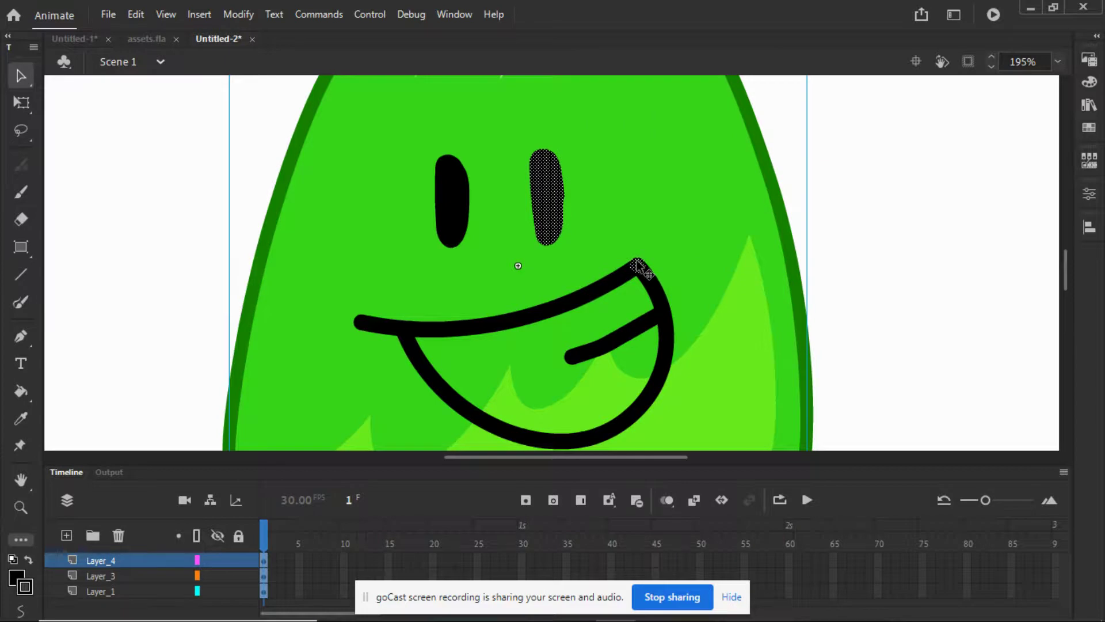
click(213, 319)
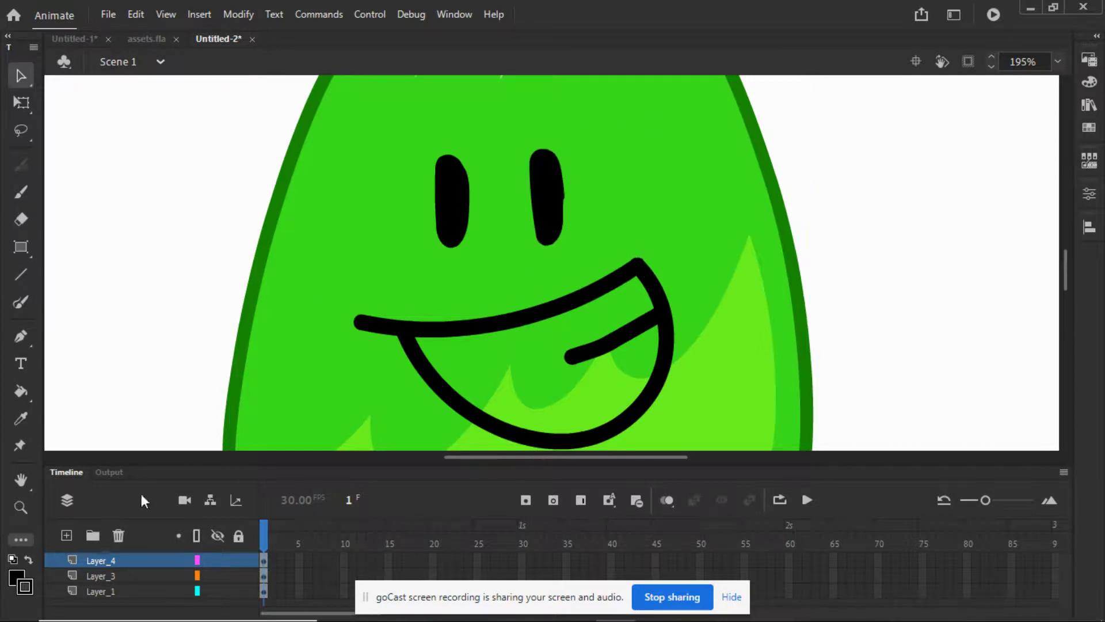
Hide Layer_3, which holds the mouth
click(104, 570)
click(218, 575)
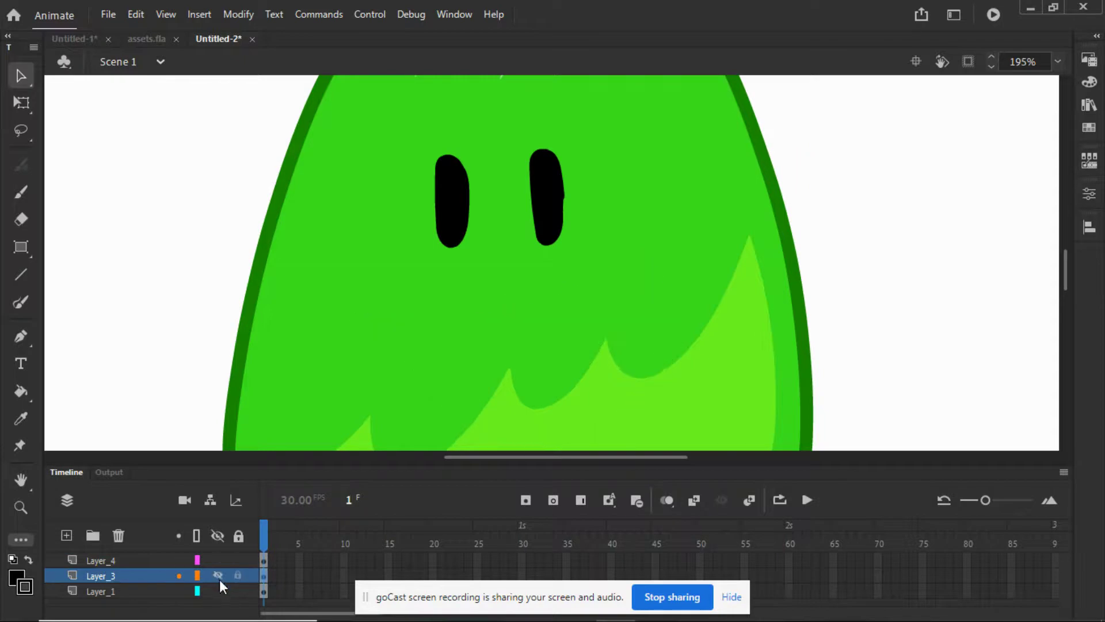
Try to isolate the right eye in a selection while the mouth layer is hidden
drag(873, 97, 516, 278)
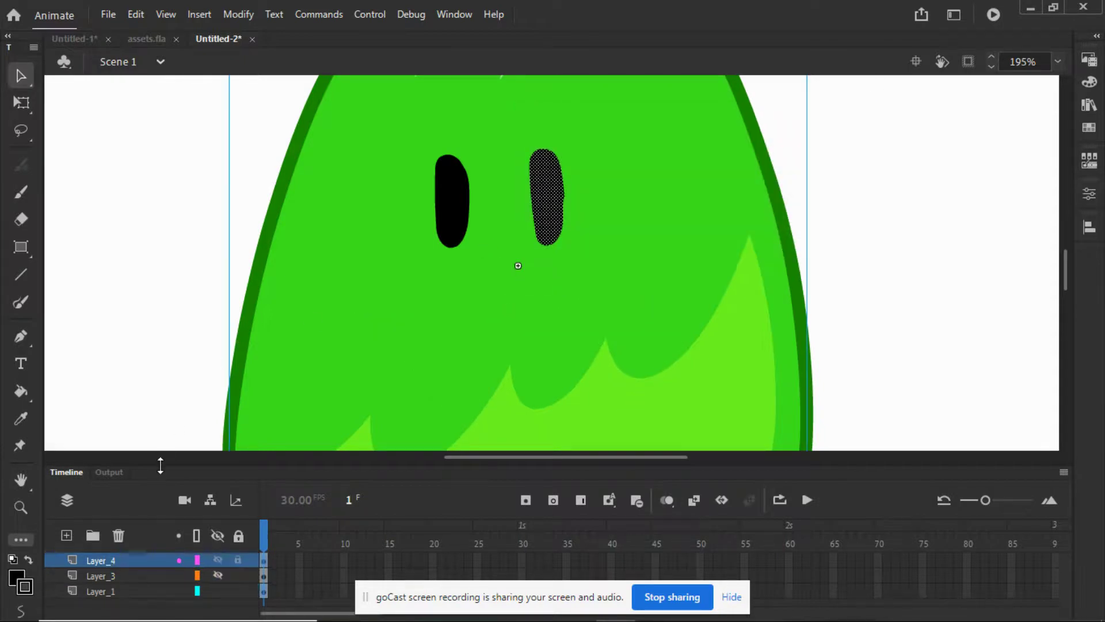
click(106, 593)
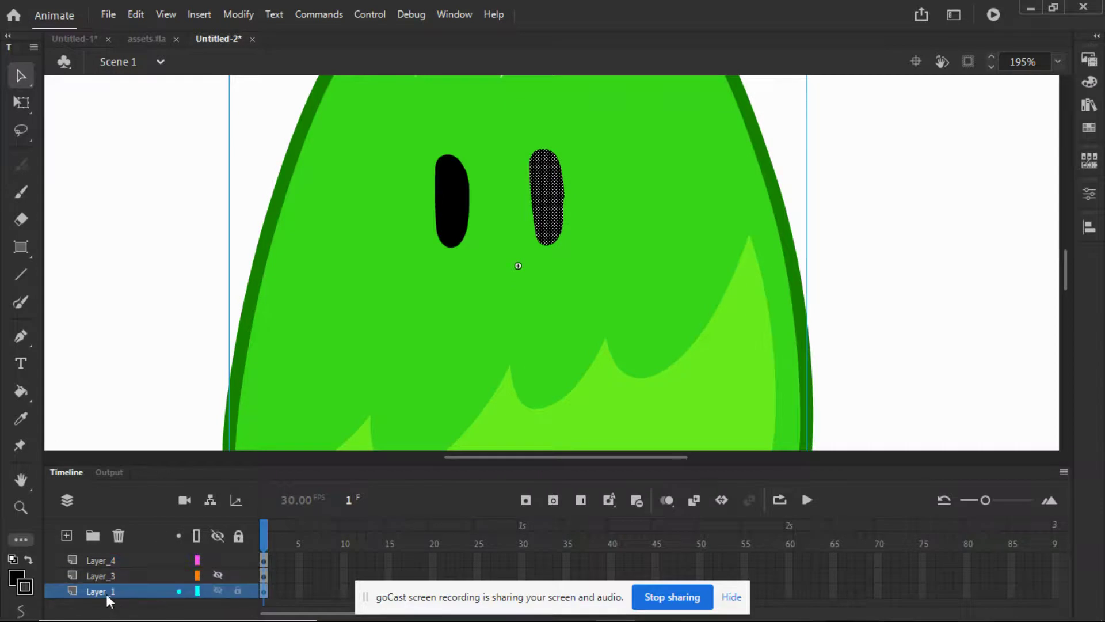
drag(108, 575, 112, 561)
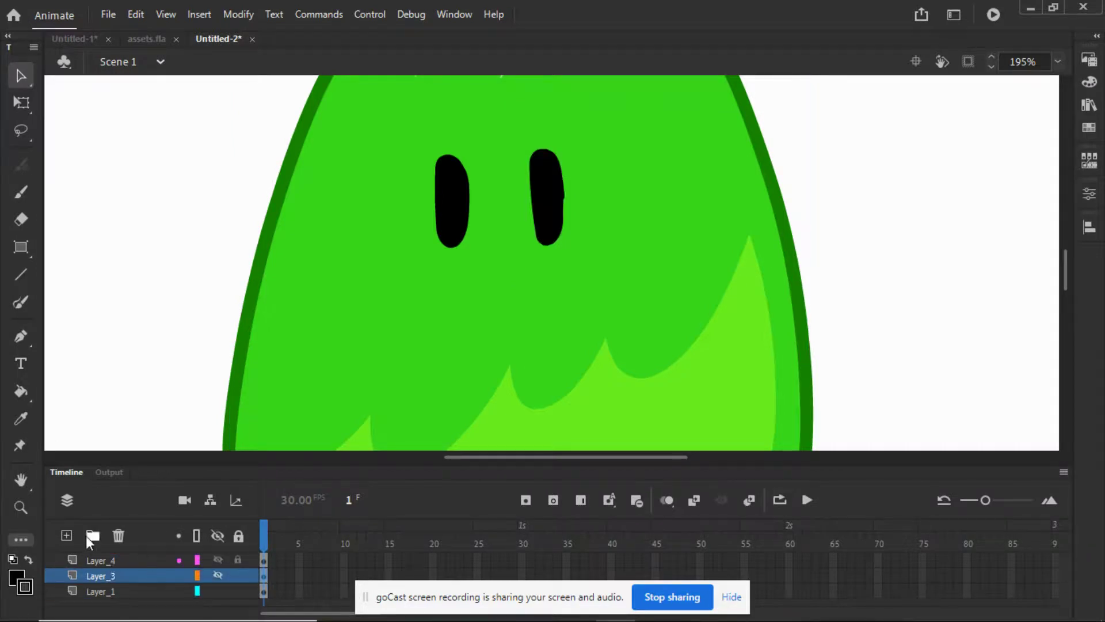
drag(860, 107, 518, 269)
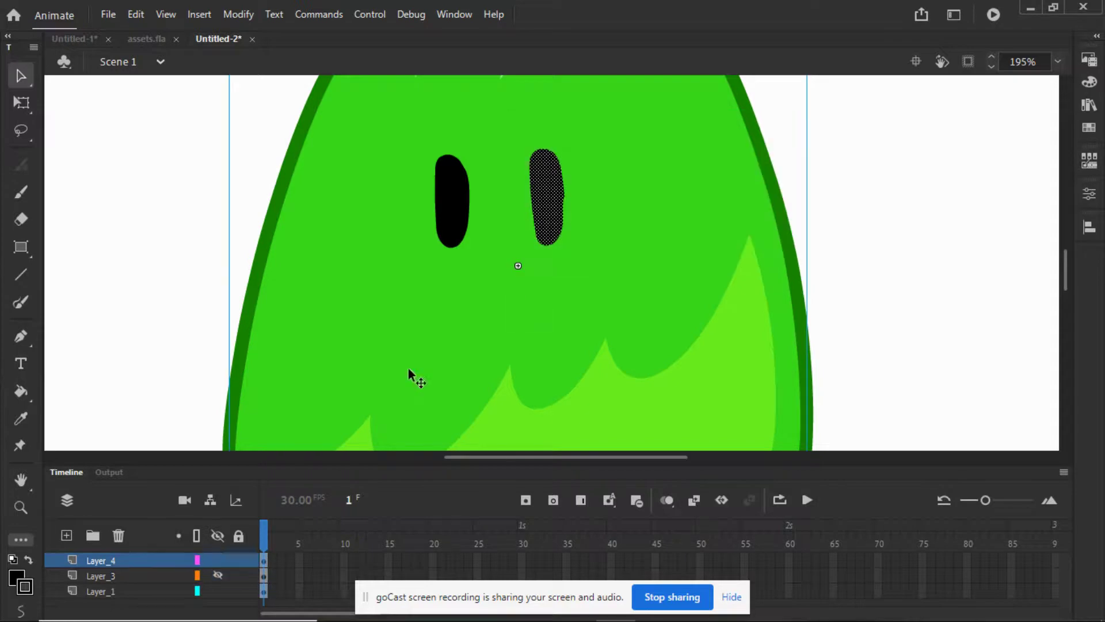
ctrl+click(119, 589)
ctrl+click(119, 589)
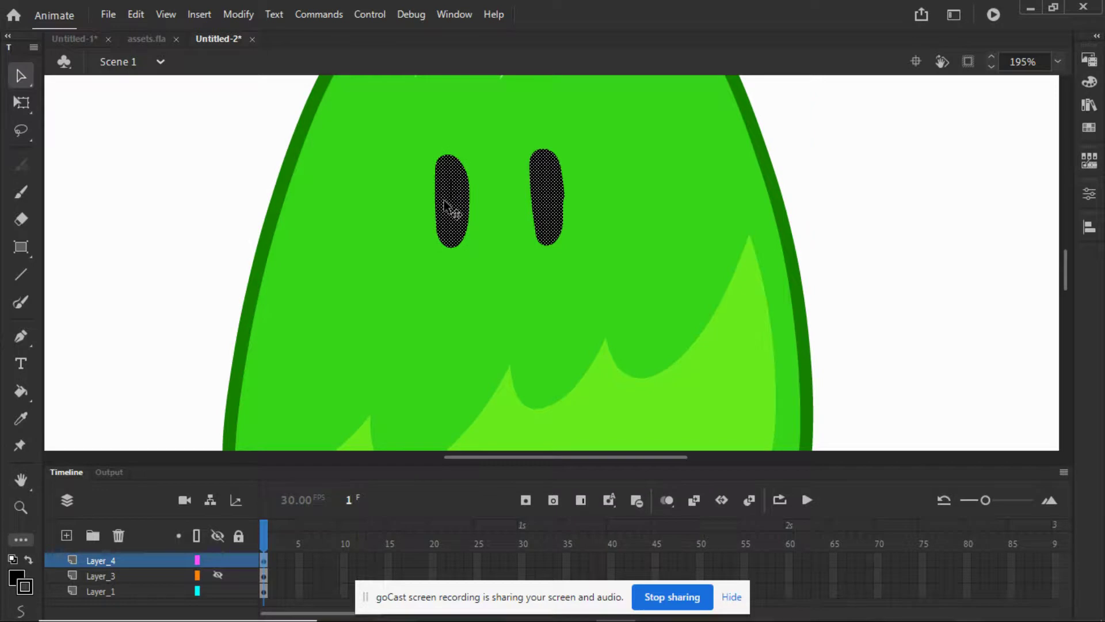
click(133, 131)
Move the right eye farther from the left one, and shift the green body back left beneath the eyes
drag(900, 91, 516, 262)
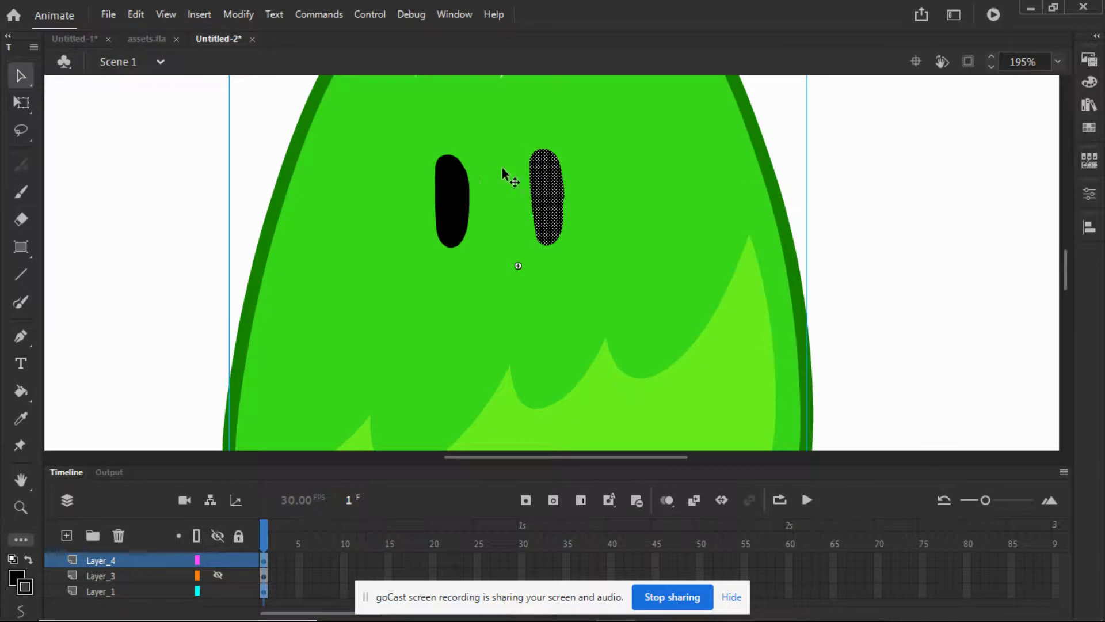
drag(532, 182, 554, 182)
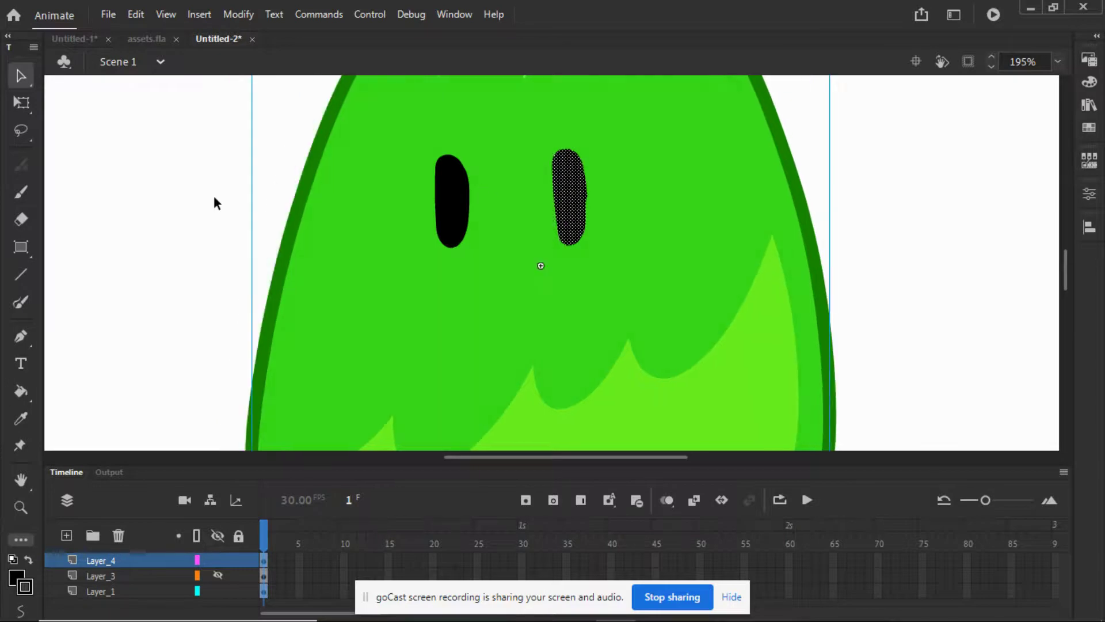
click(160, 182)
drag(442, 268, 419, 267)
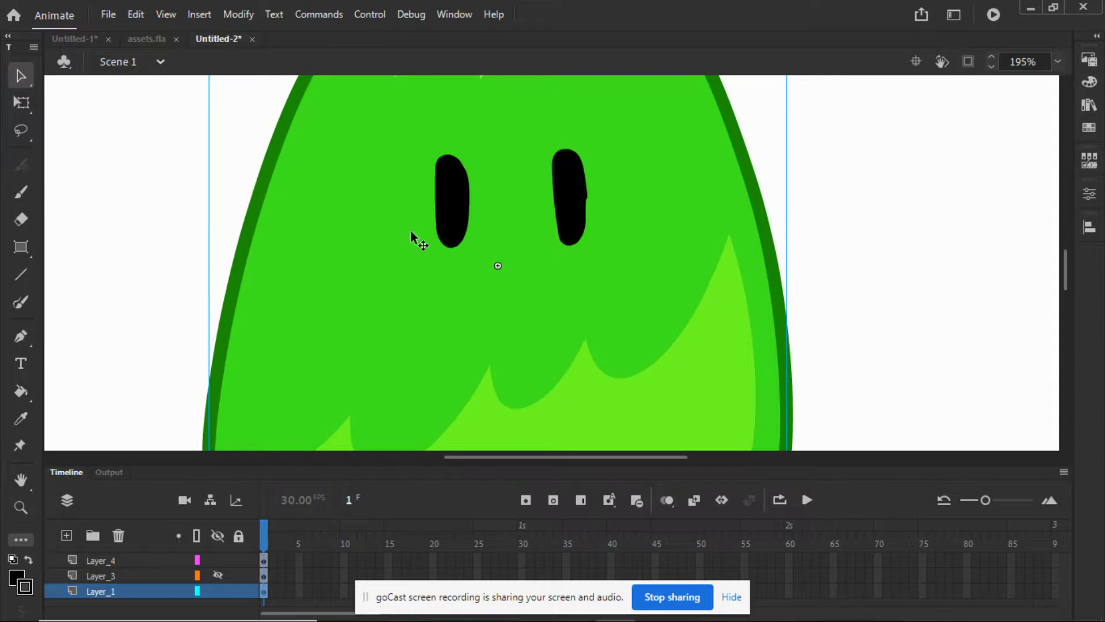
click(185, 361)
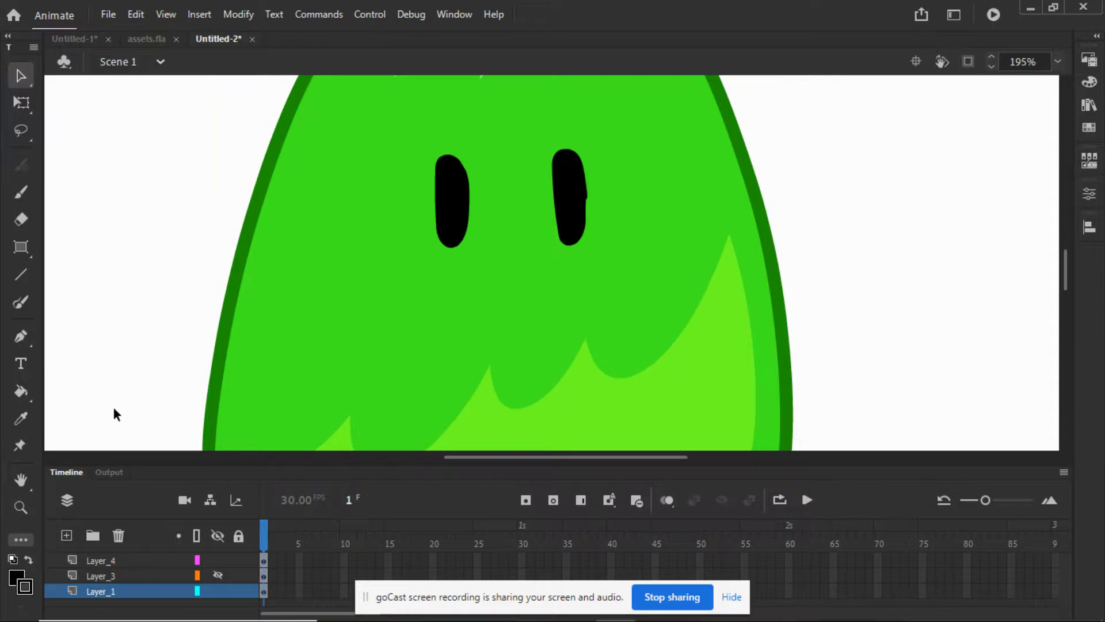
click(74, 560)
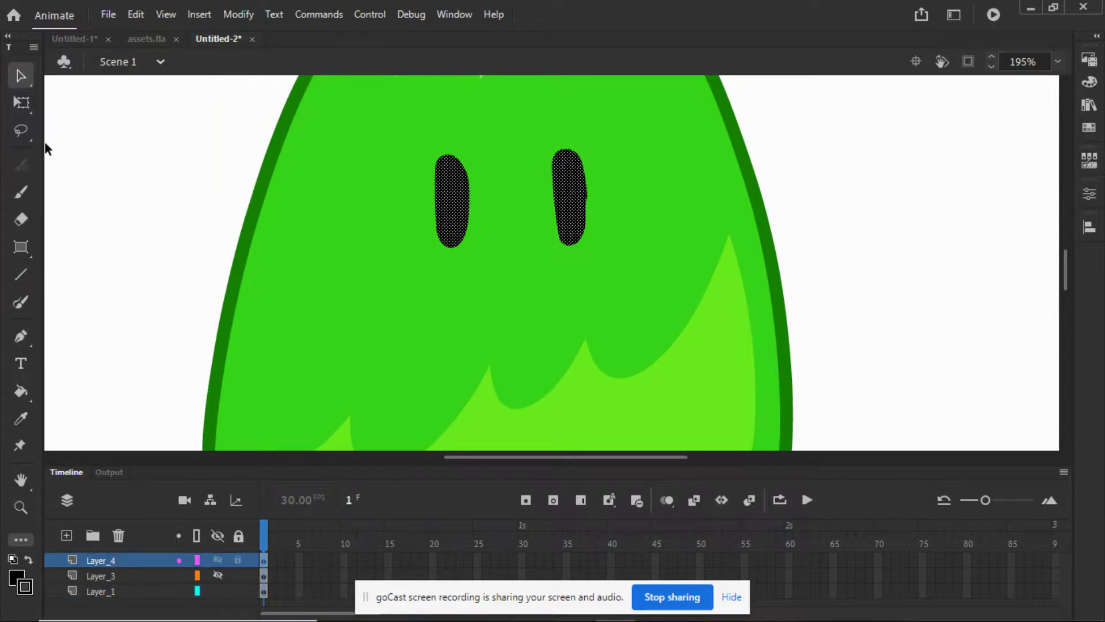
click(156, 323)
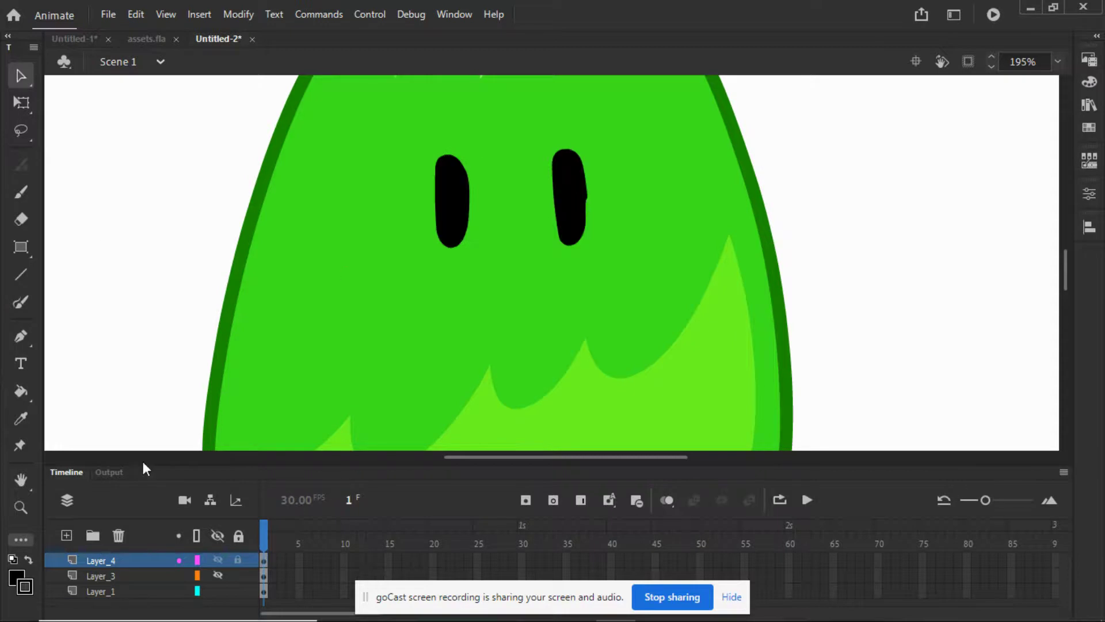
Try to select only the right eye on Layer_4, and clear the selection
drag(859, 129, 553, 276)
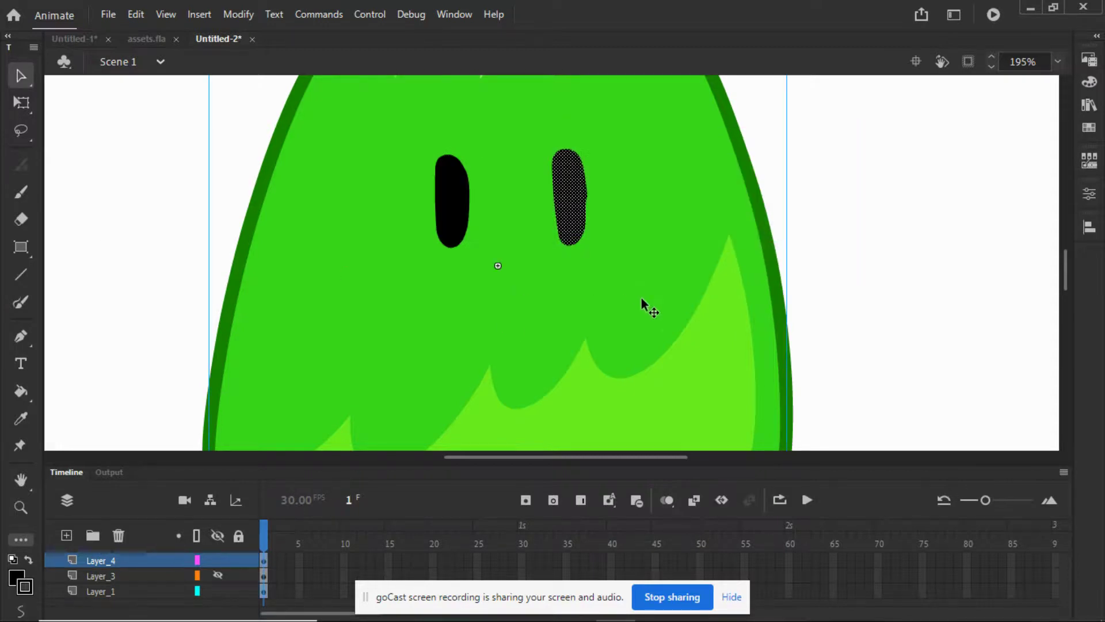
ctrl+click(93, 590)
ctrl+click(93, 590)
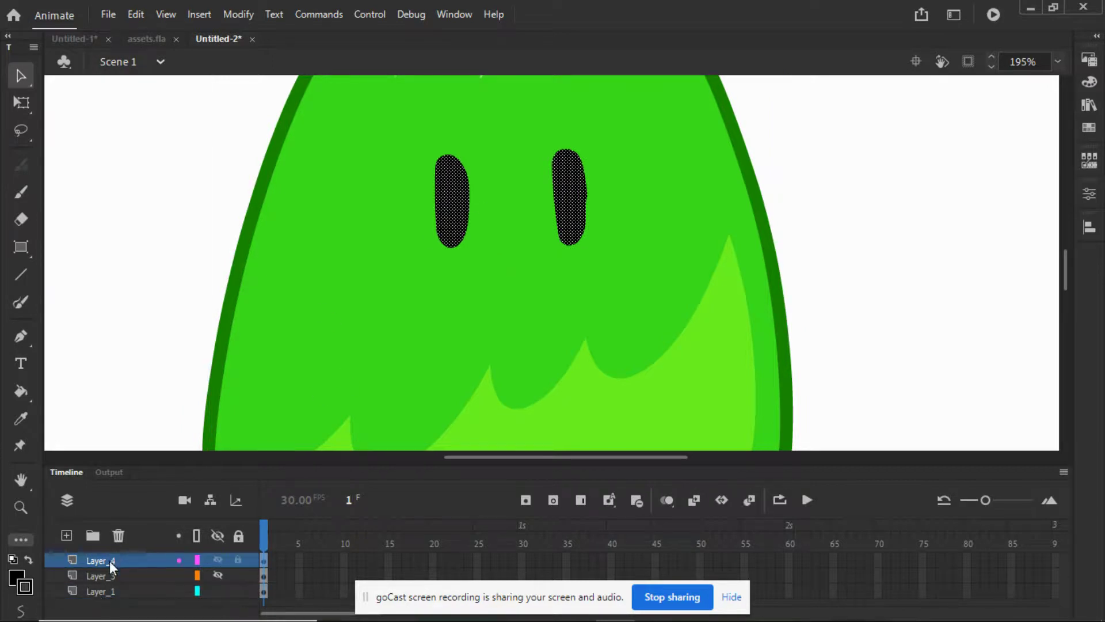
key(ctrl+shift+a)
drag(851, 86, 864, 204)
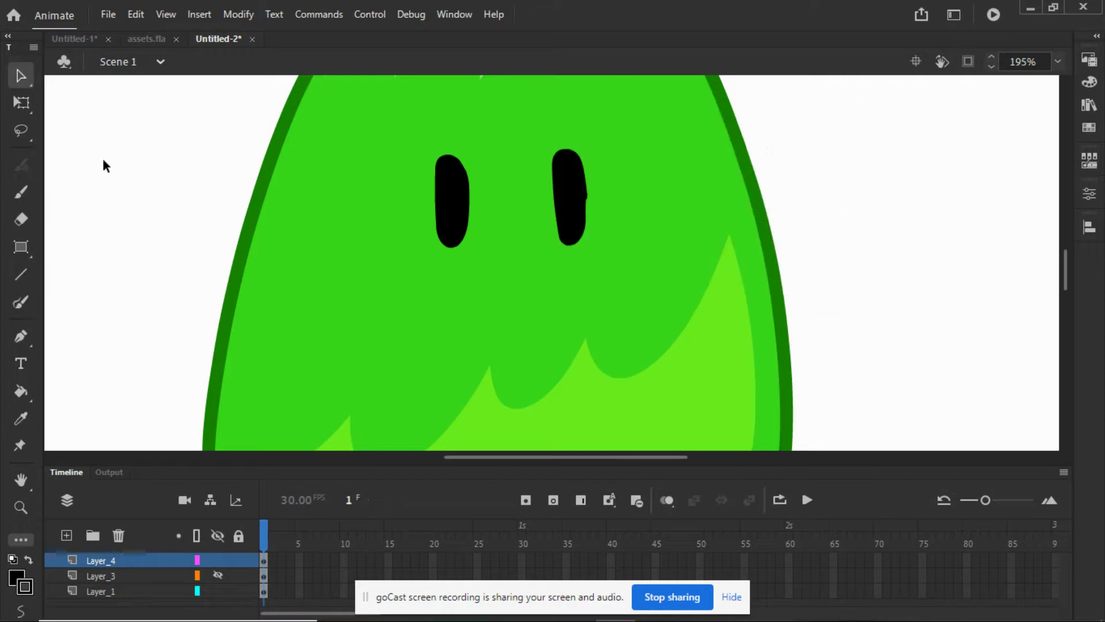
Reshape the right eye's outer edge to smooth out its bump
click(586, 200)
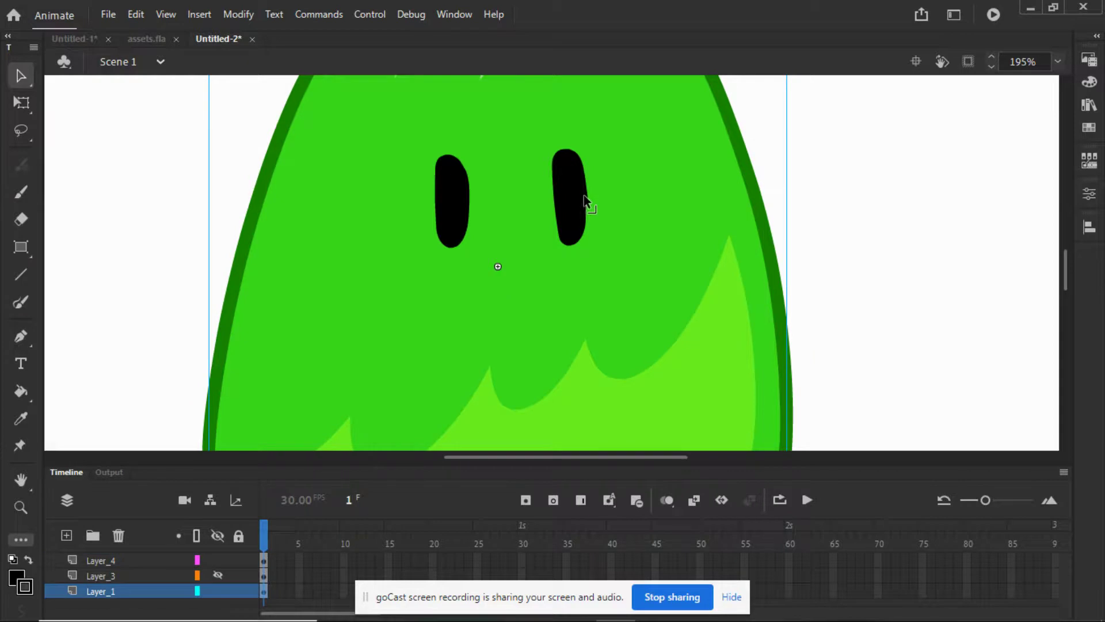
click(805, 186)
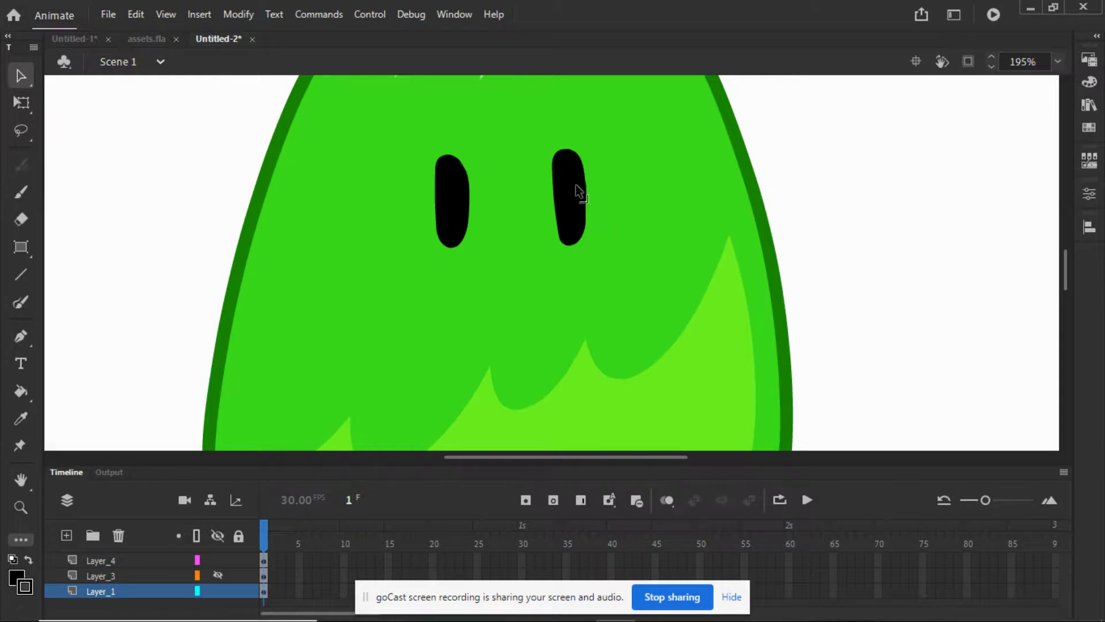
click(574, 183)
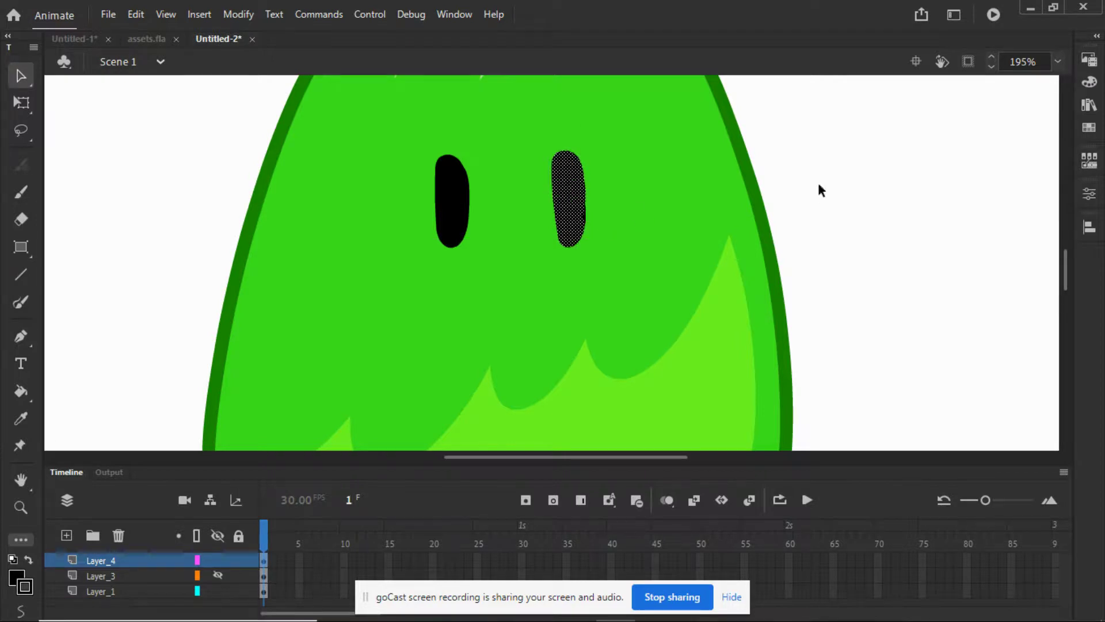
click(798, 182)
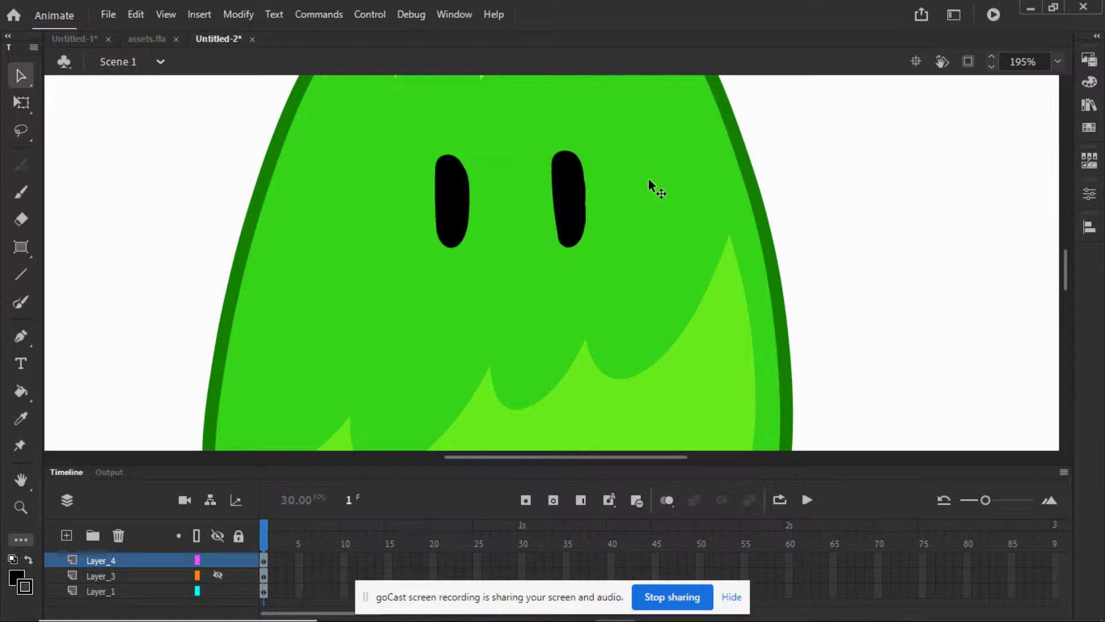
Move the green body out from behind the eyes and cut the right eye from Layer_4
click(1000, 295)
drag(745, 101, 545, 272)
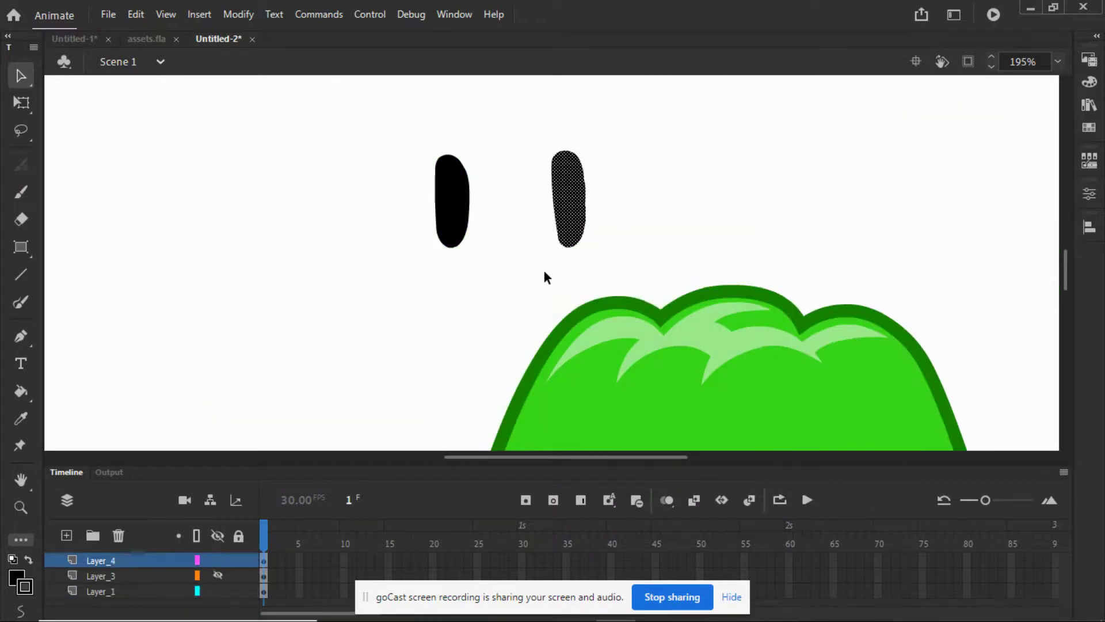
key(Delete)
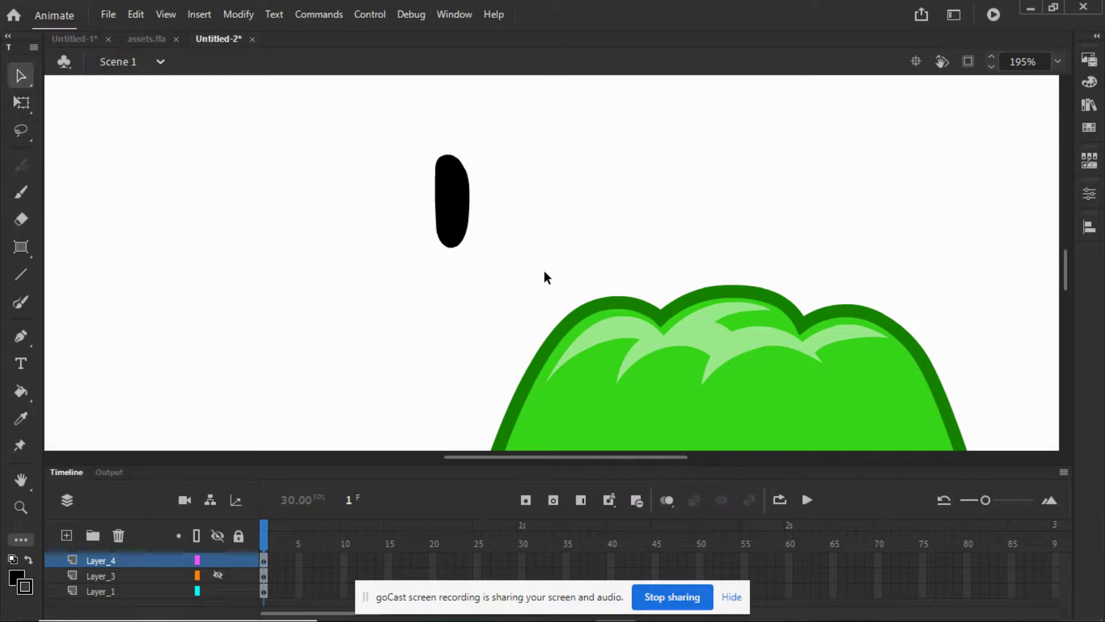
Paste the right eye onto a new layer above Layer_4, and move the green body back beneath the eyes
click(64, 533)
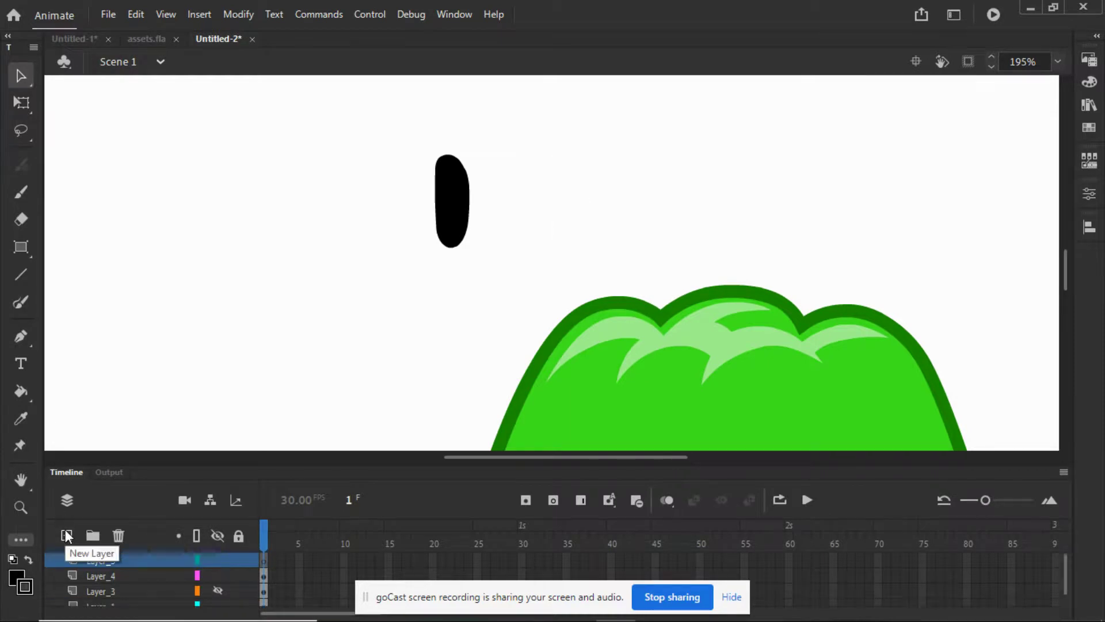
key(ctrl+shift+v)
drag(554, 281, 567, 214)
drag(665, 337, 366, 278)
drag(344, 232, 386, 187)
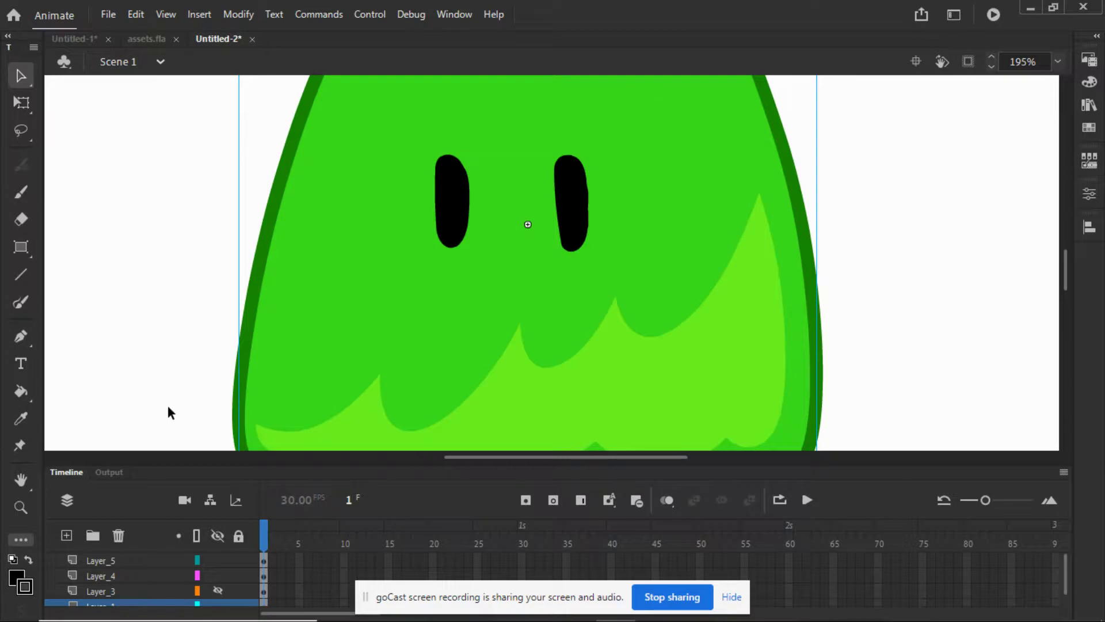
Try a slanted eyebrow stroke above the right eye on Layer_5 with the Brush tool, and undo it
click(104, 559)
click(21, 191)
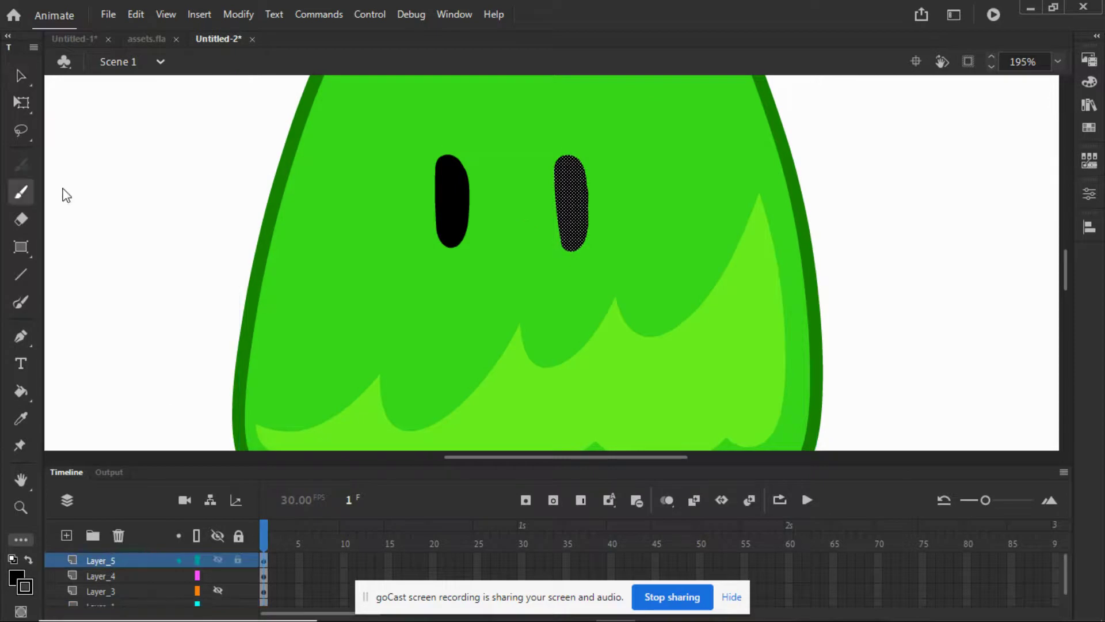
drag(637, 92, 530, 152)
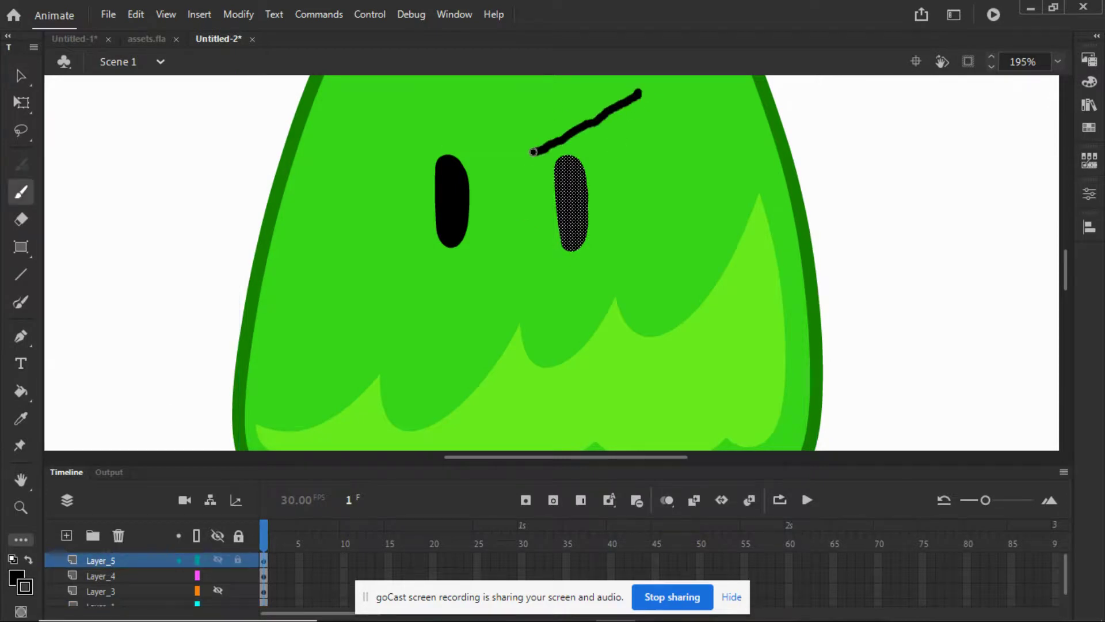
click(138, 15)
click(172, 33)
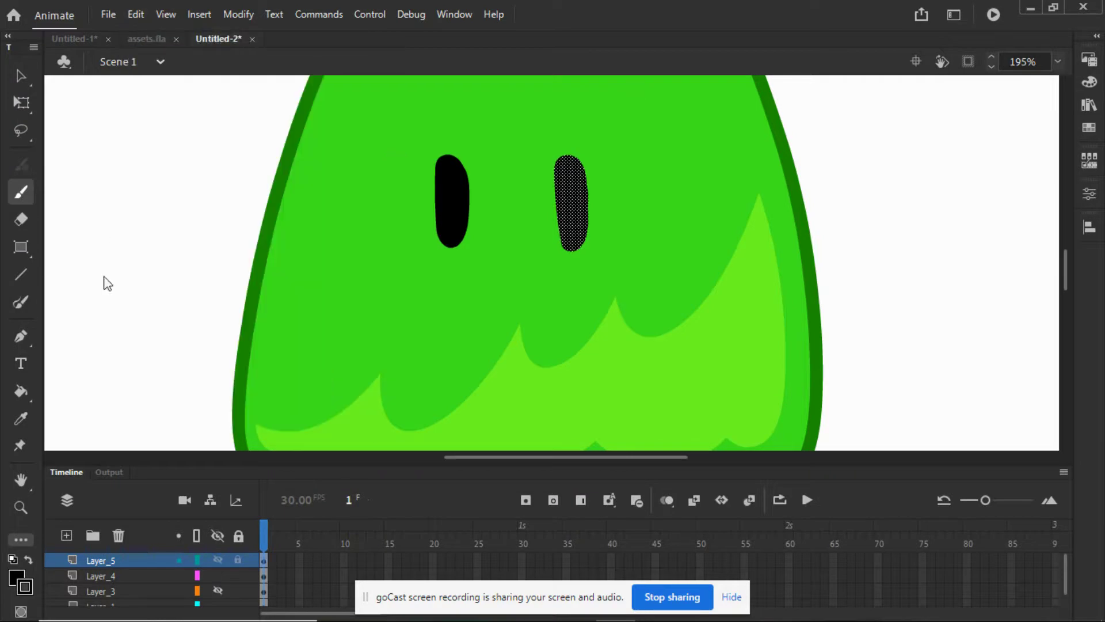
Try a long eyebrow stroke above the right eye with the Paint Brush tool, and undo it
click(23, 307)
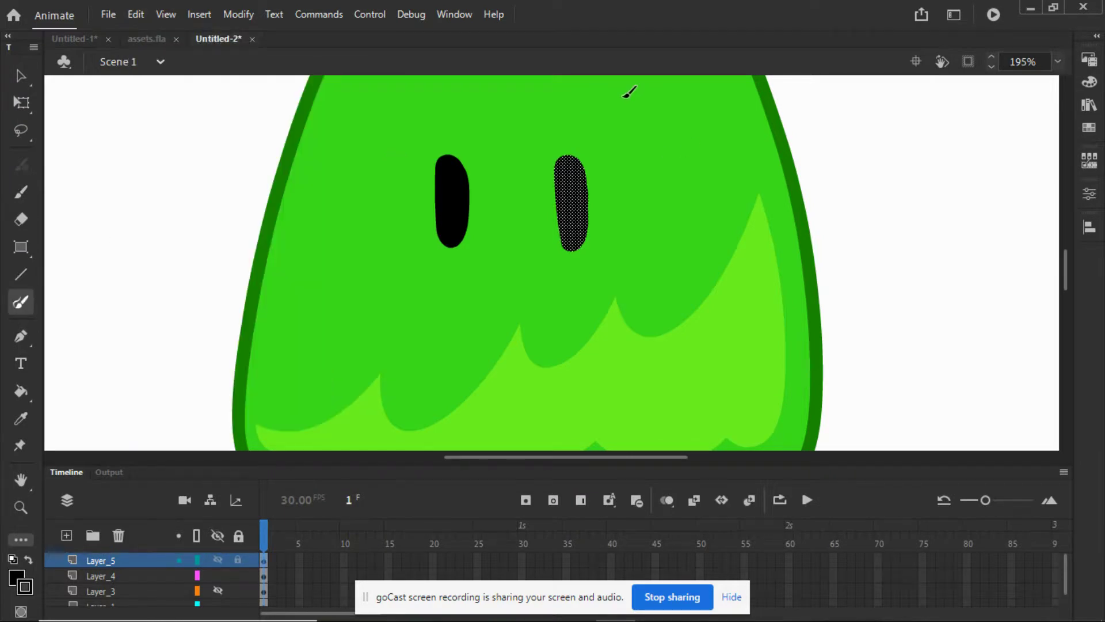
drag(647, 90, 520, 140)
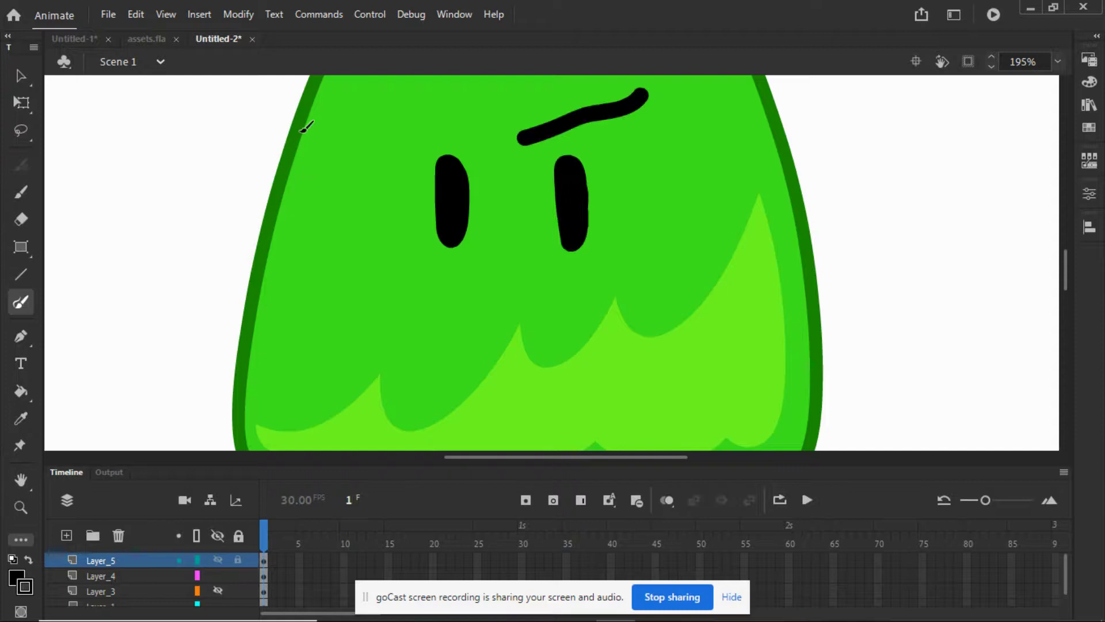
click(136, 15)
click(160, 33)
Paint a short, straight eyebrow on Layer_5 with the Paint Brush tool, rising outward above the right eye, undoing the attempt before it
drag(538, 142, 604, 89)
click(216, 591)
click(136, 15)
click(152, 26)
click(136, 15)
click(144, 29)
click(136, 14)
click(144, 30)
drag(527, 147, 606, 106)
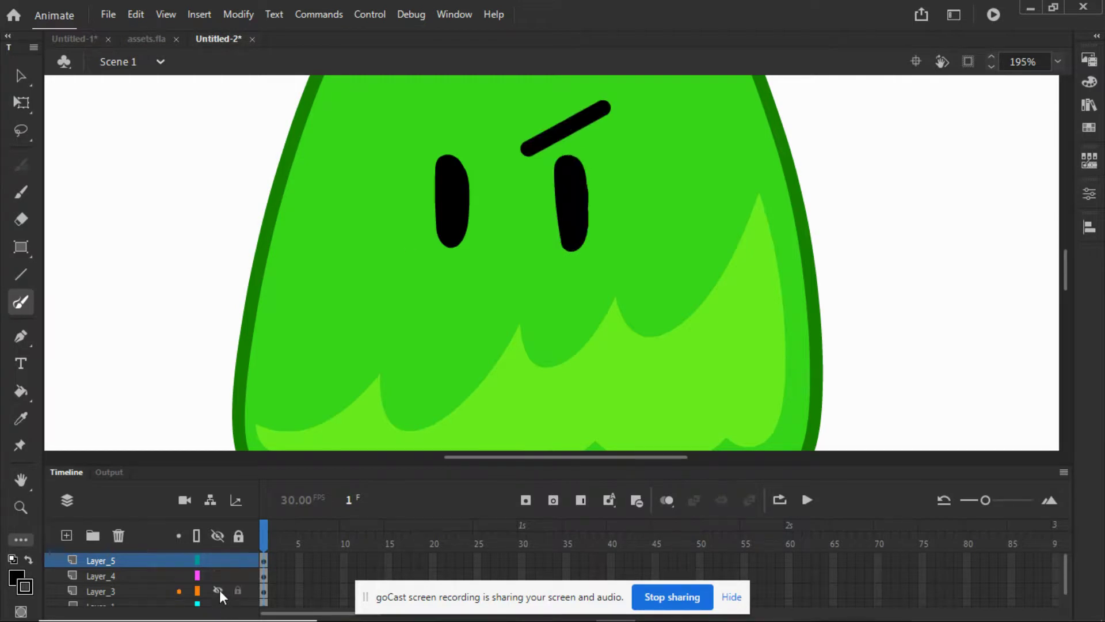
Unhide the mouth on Layer_3, shrink it slightly with Free Transform, and shift it a little right below the eyes
key(ctrl+shift+v)
key(q)
drag(360, 262, 388, 291)
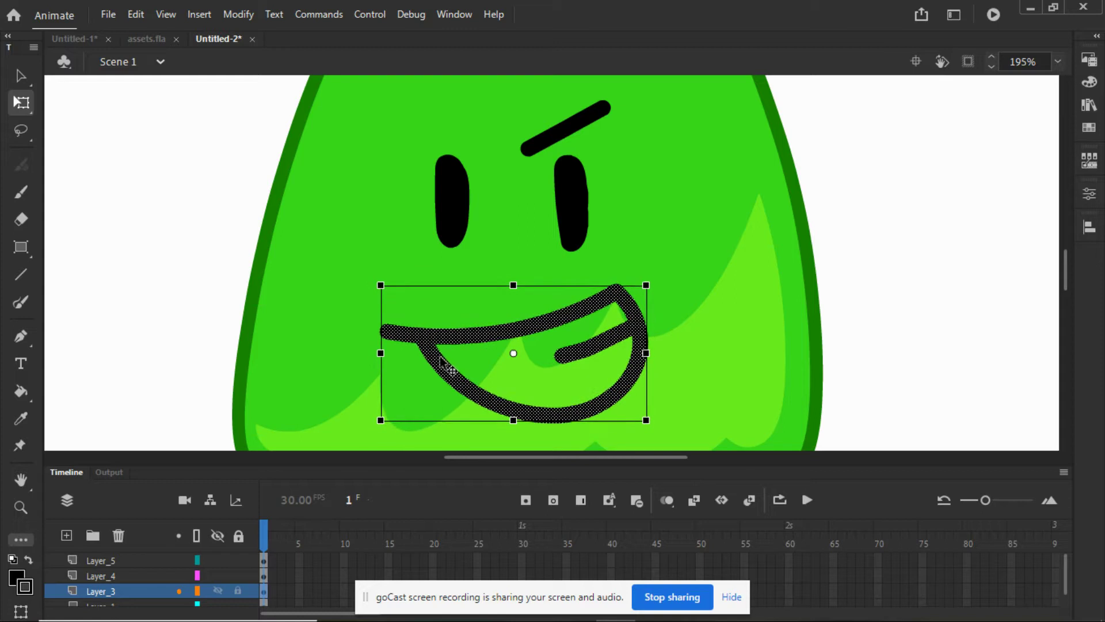
mouse_move(428, 344)
mouse_down()
mouse_move(491, 324)
mouse_move(444, 329)
mouse_move(449, 340)
mouse_up()
click(148, 278)
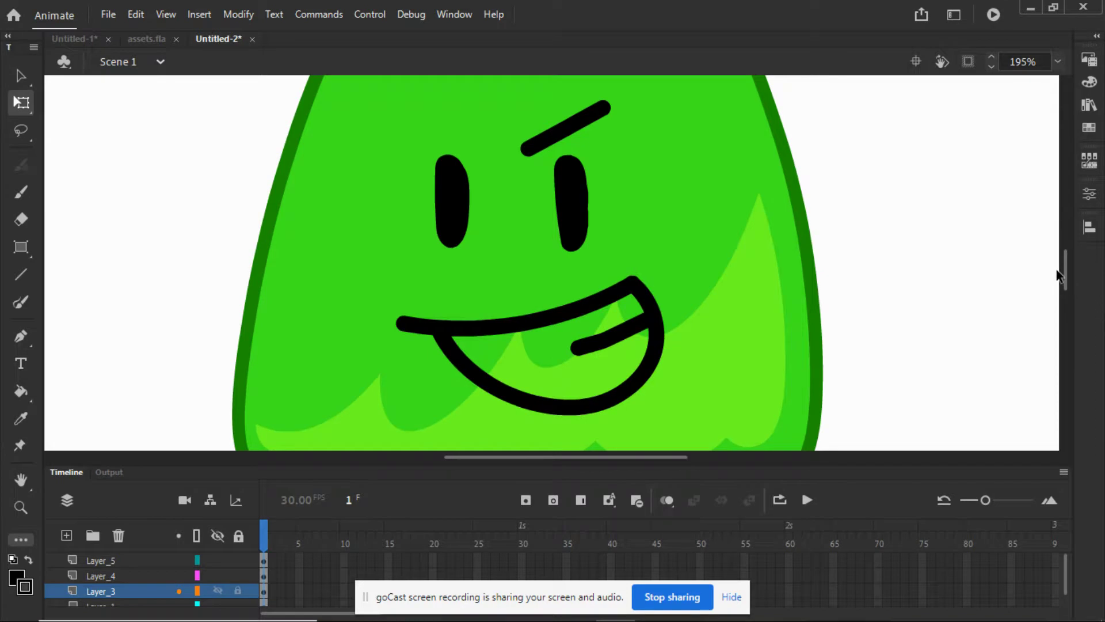
Add a new layer above Layer_5 for the left leg
drag(1059, 276, 1065, 298)
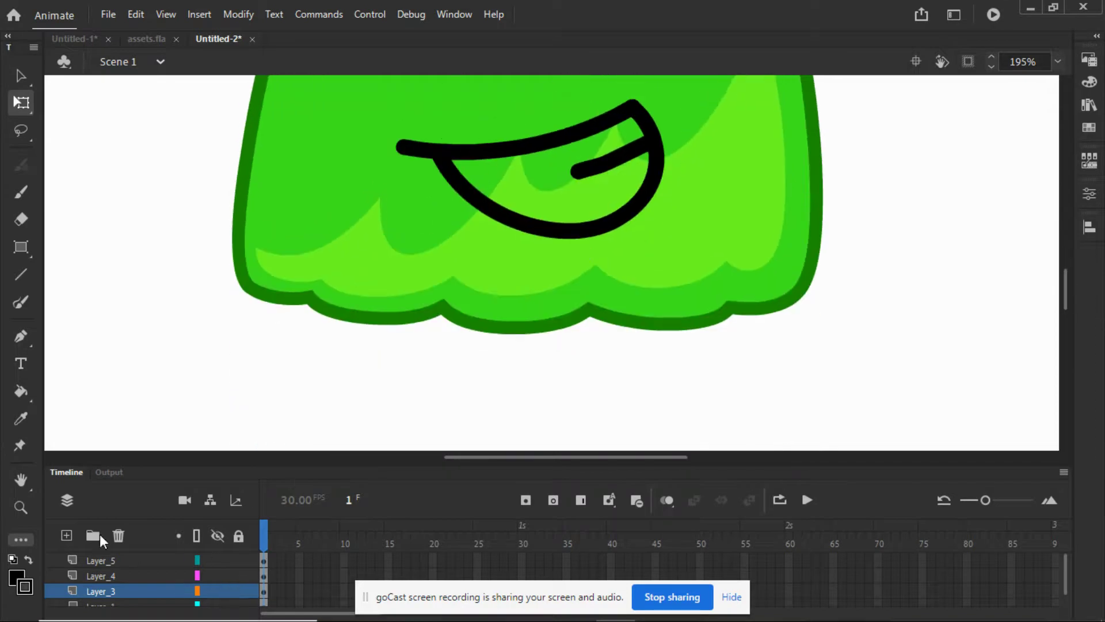
click(89, 565)
click(66, 536)
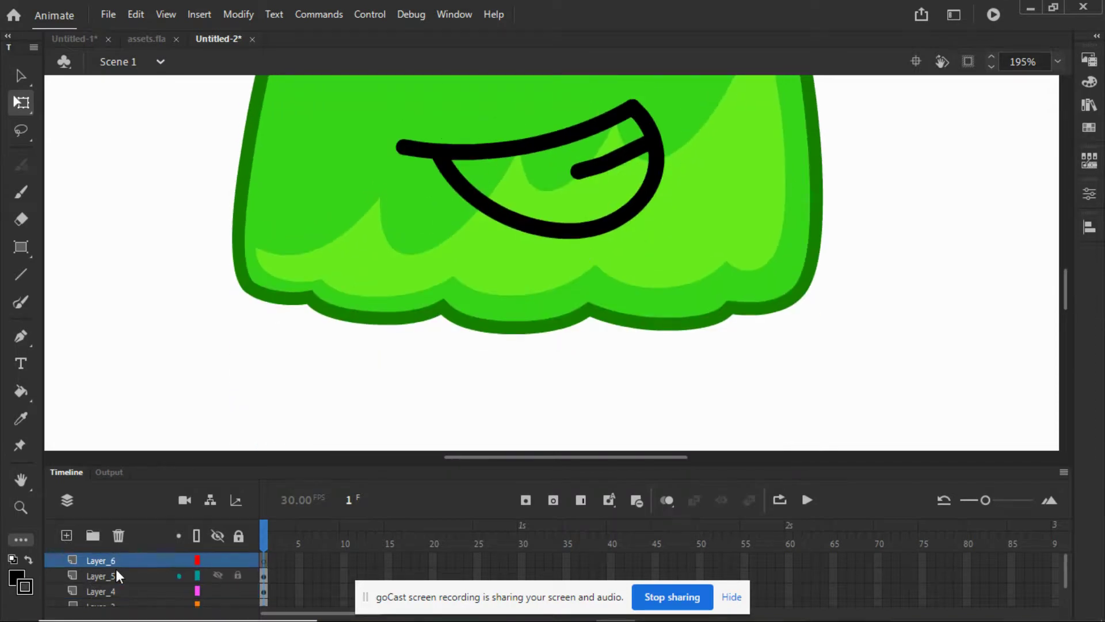
Try a diagonal leg stroke from the body's lower edge with the Brush tool, and undo it
click(19, 197)
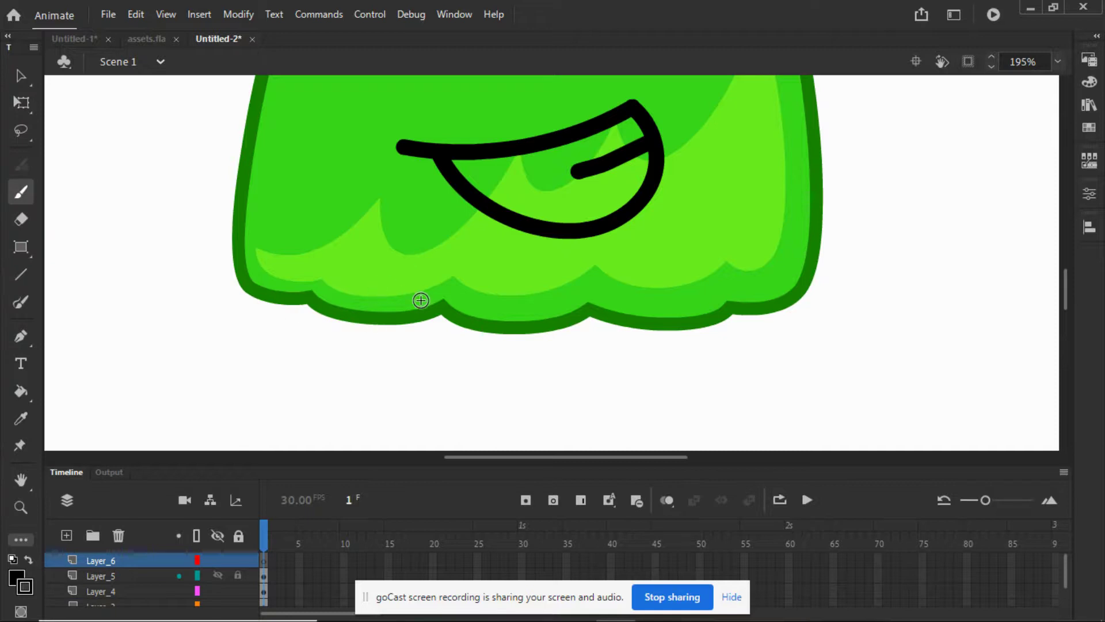
scroll(1068, 303, down, 1)
drag(1069, 299, 1065, 312)
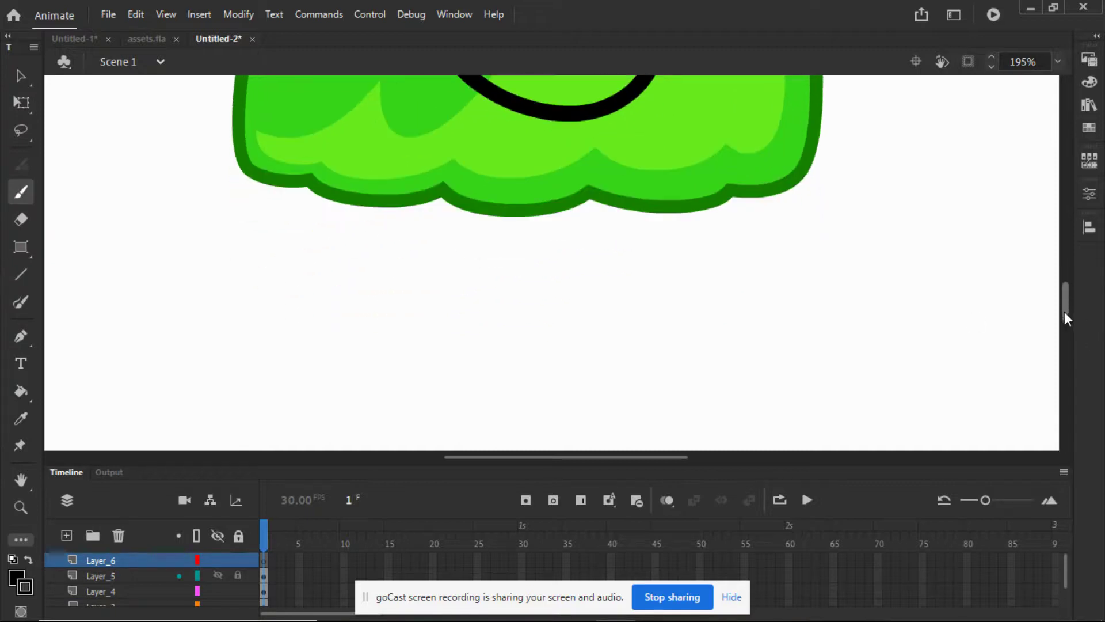
drag(470, 175, 265, 316)
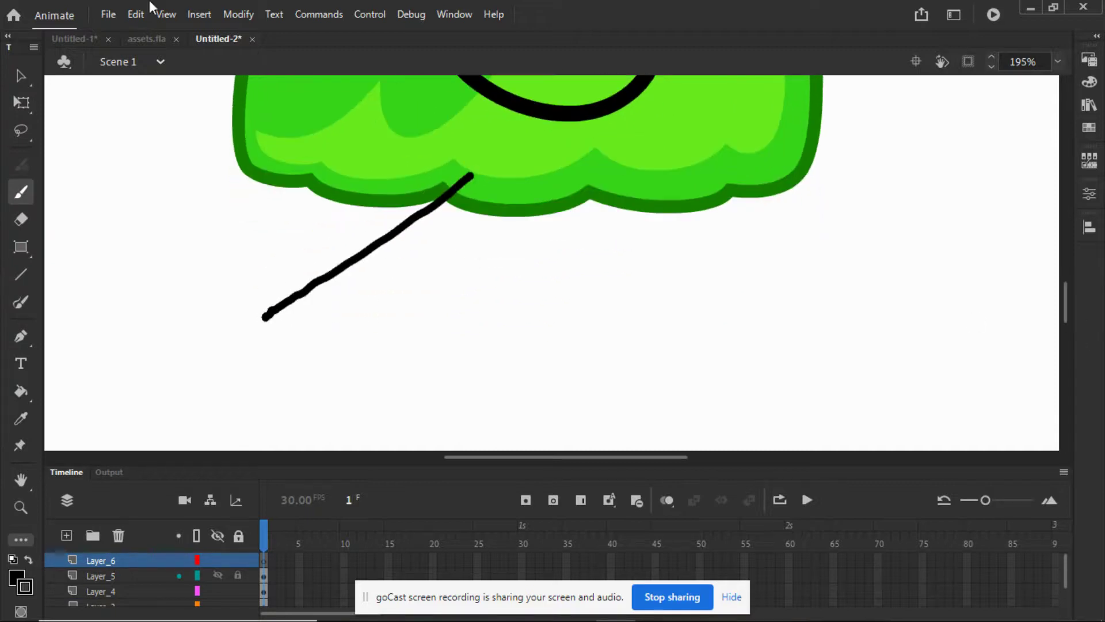
click(136, 14)
click(146, 32)
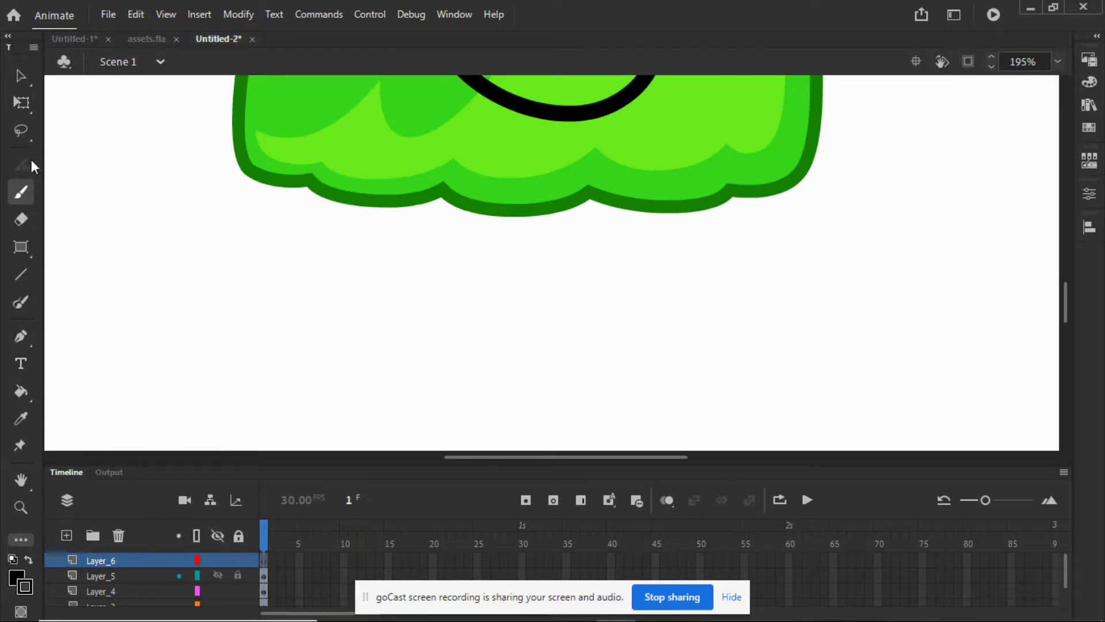
Paint the left leg on Layer_6 with the Paint Brush tool, bent at the knee and ending in a filled, left-pointing foot
click(21, 301)
mouse_move(436, 150)
mouse_down()
mouse_move(314, 285)
mouse_move(315, 327)
mouse_move(412, 414)
mouse_move(343, 417)
mouse_move(304, 433)
mouse_move(385, 431)
mouse_move(416, 415)
mouse_up()
click(136, 14)
click(167, 33)
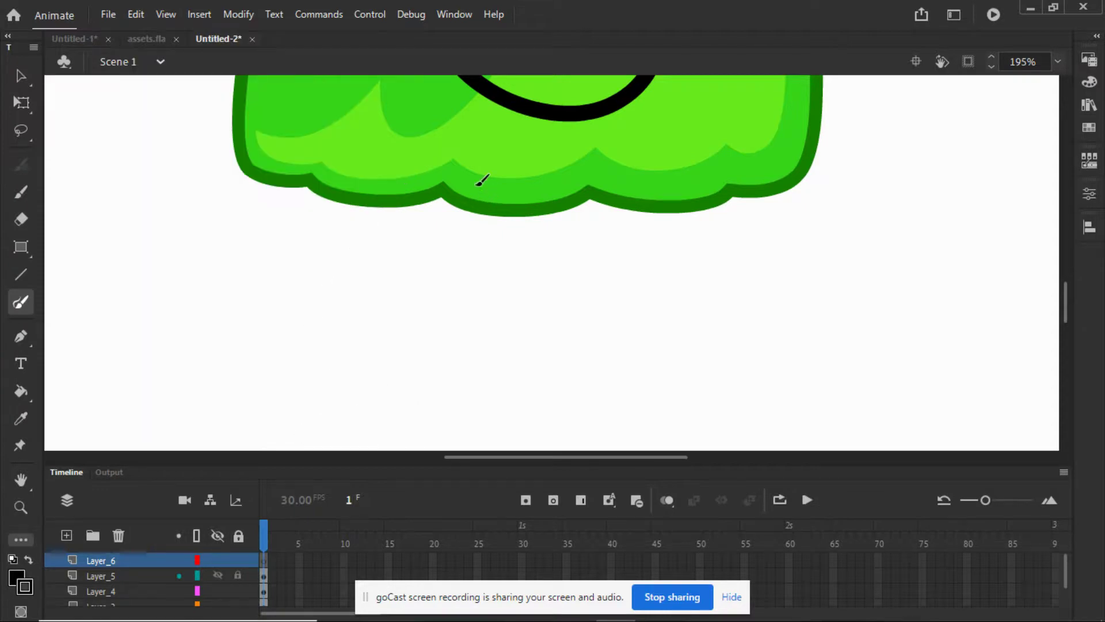
mouse_move(460, 155)
mouse_down()
mouse_move(395, 228)
mouse_move(340, 317)
mouse_move(420, 422)
mouse_move(345, 420)
mouse_move(298, 436)
mouse_move(361, 446)
mouse_move(420, 423)
mouse_move(310, 431)
mouse_up()
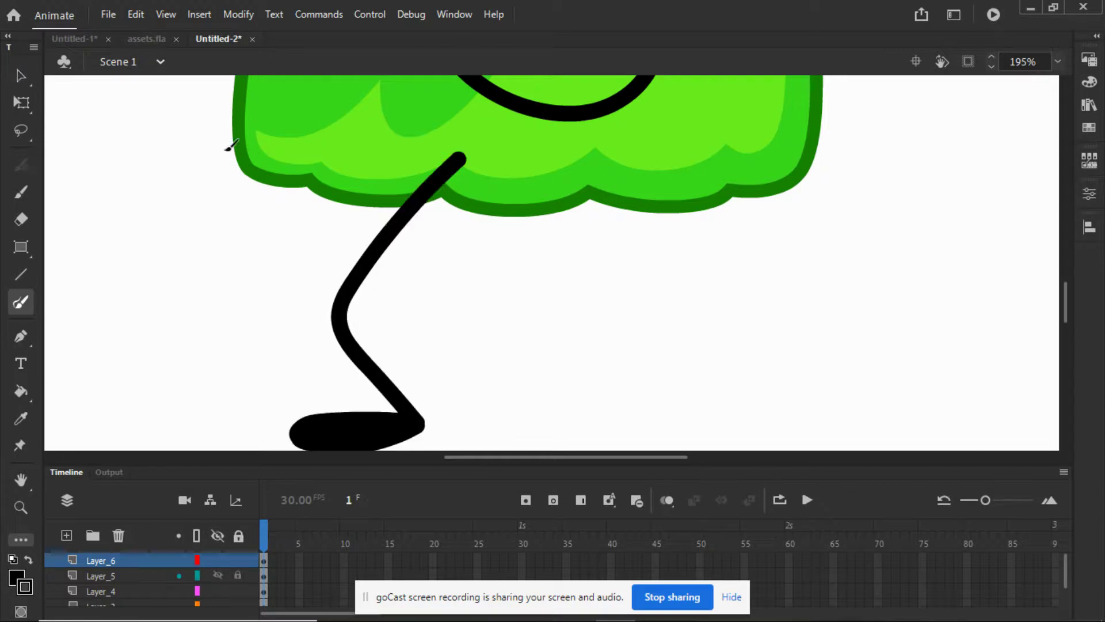
Add a new layer above Layer_6, try a right leg stroke there with the Brush tool, and undo the stroke
click(65, 534)
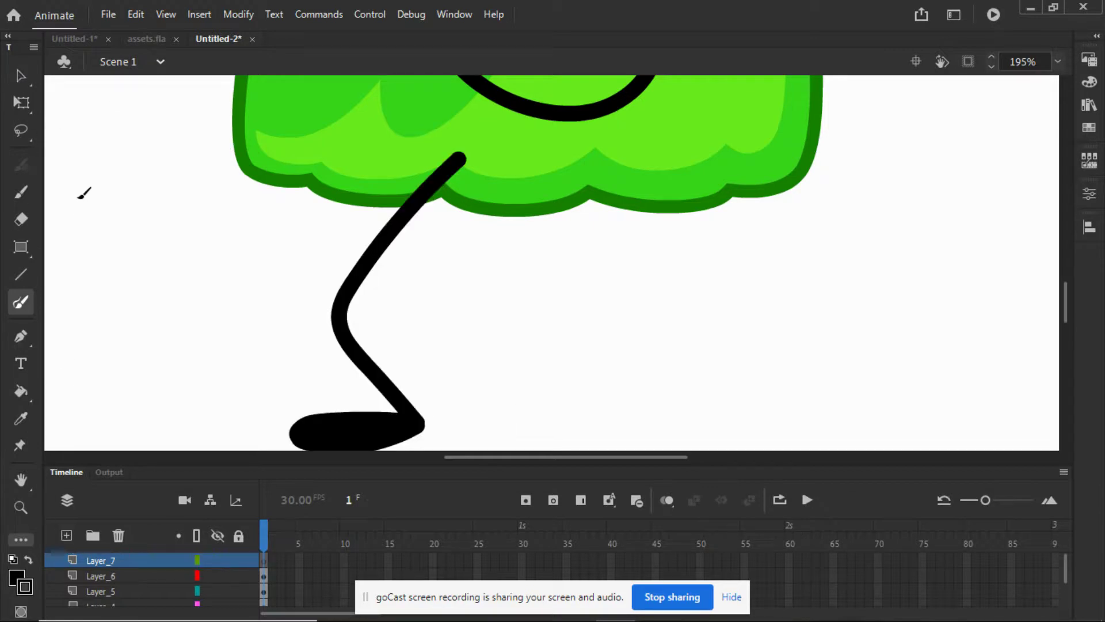
click(20, 193)
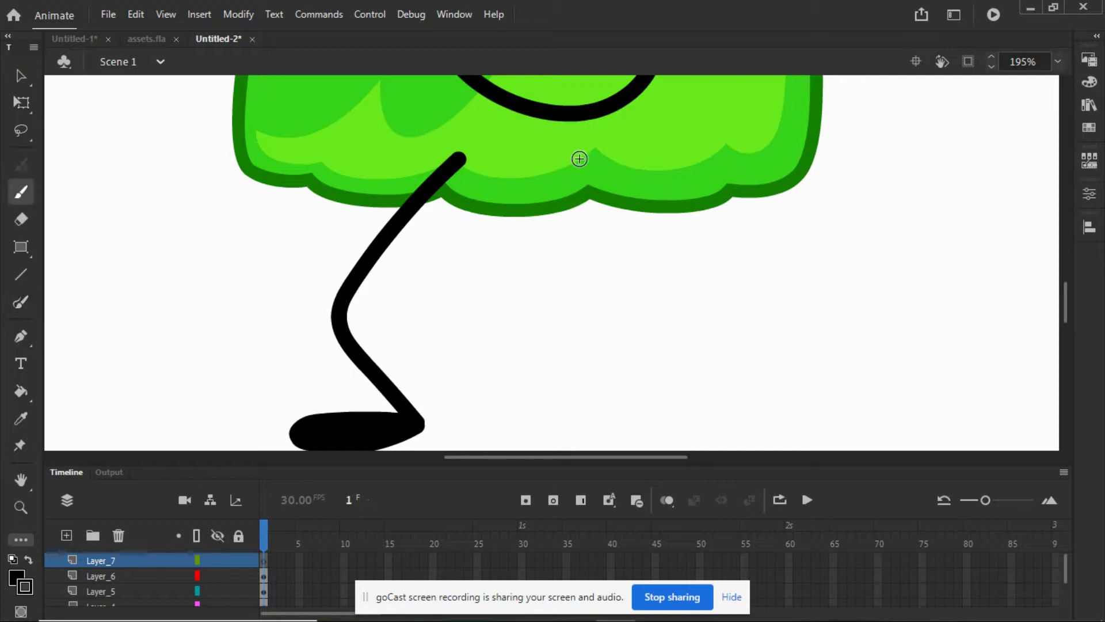
mouse_move(580, 159)
mouse_down()
mouse_move(618, 282)
mouse_move(661, 346)
mouse_up()
click(135, 14)
click(148, 33)
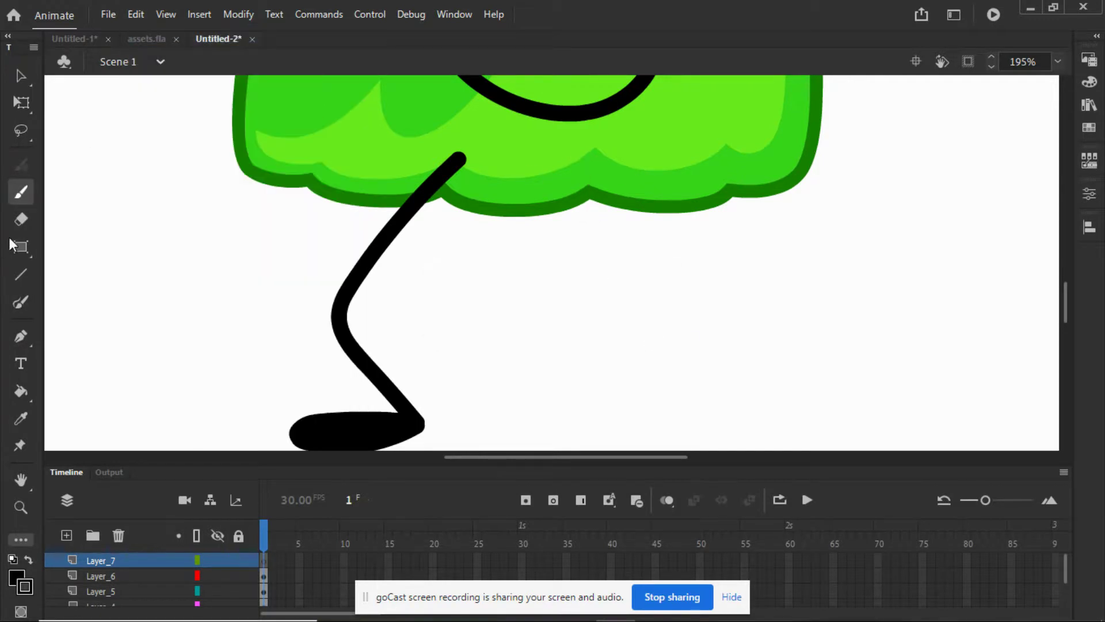
Try the right leg with a foot outline using the Paint Brush tool, and undo the last stroke
click(21, 306)
mouse_move(590, 158)
mouse_down()
mouse_move(630, 279)
mouse_move(732, 384)
mouse_move(642, 353)
mouse_move(599, 352)
mouse_move(584, 366)
mouse_move(610, 386)
mouse_move(735, 389)
mouse_up()
click(137, 14)
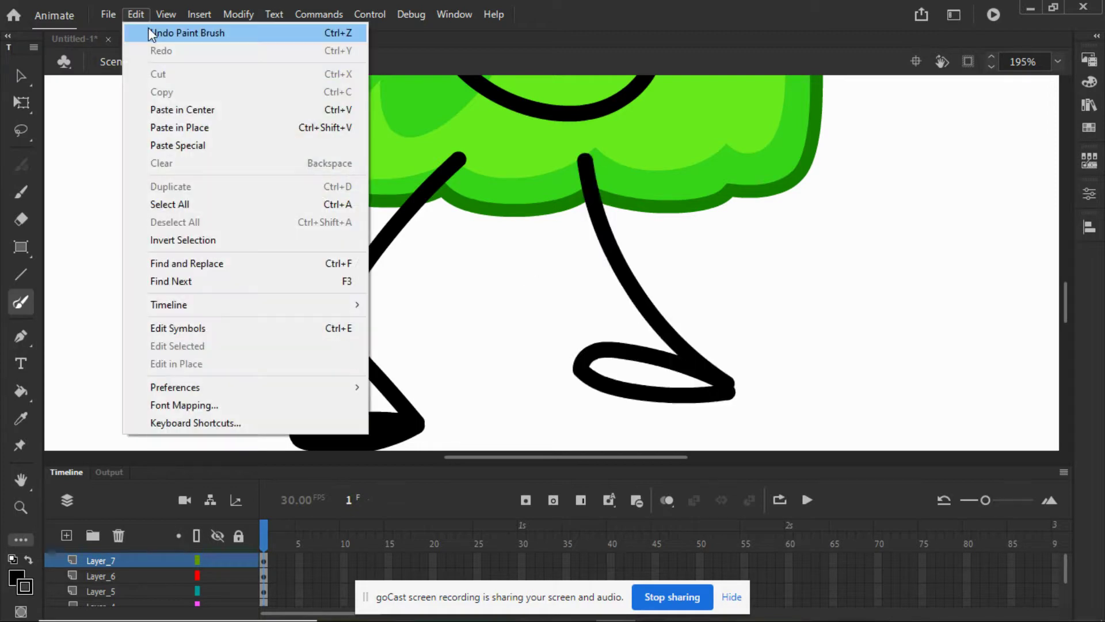
click(151, 33)
Paint the right leg on Layer_7 as a curved line with a filled, left-pointing foot, undoing the unsatisfactory version first, and select it
mouse_move(617, 180)
mouse_down()
mouse_move(632, 241)
mouse_move(713, 341)
mouse_move(771, 375)
mouse_move(681, 356)
mouse_move(623, 369)
mouse_move(657, 386)
mouse_move(769, 386)
mouse_move(645, 370)
mouse_move(748, 377)
mouse_up()
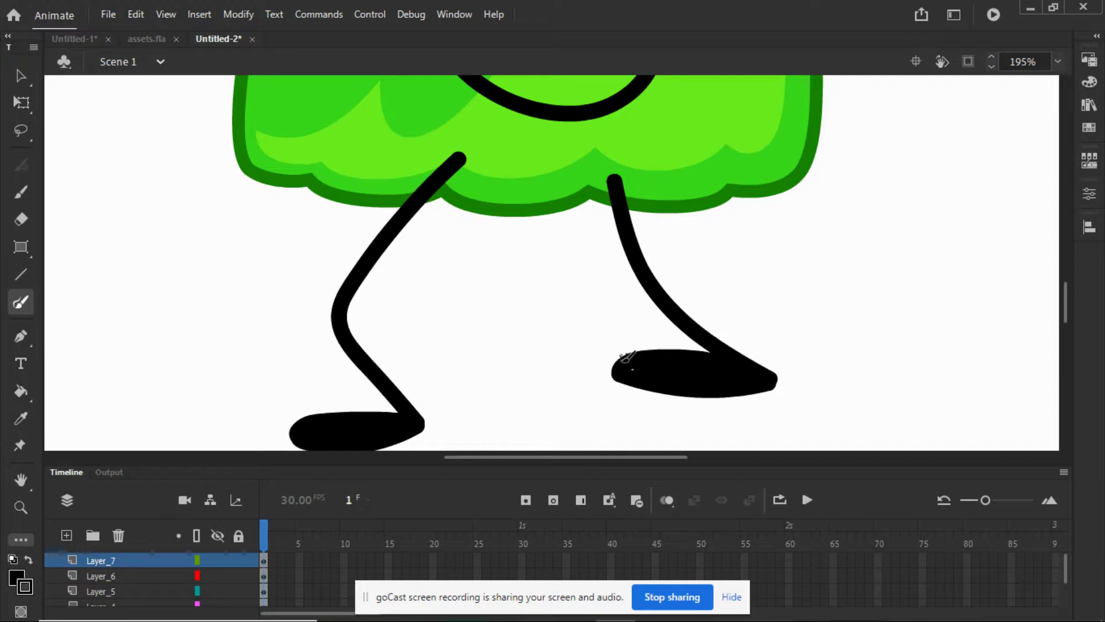
click(136, 14)
click(154, 33)
click(128, 18)
click(167, 30)
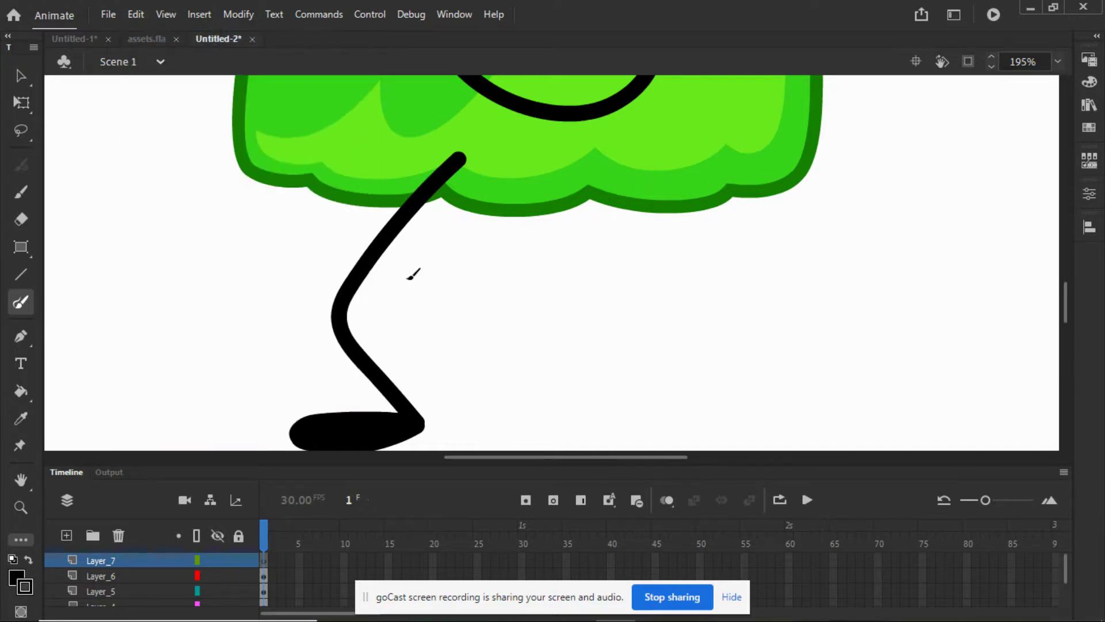
mouse_move(728, 402)
mouse_down()
mouse_move(602, 406)
mouse_move(654, 425)
mouse_move(739, 403)
mouse_move(619, 412)
mouse_move(739, 396)
mouse_move(656, 339)
mouse_move(637, 203)
mouse_move(651, 166)
mouse_move(620, 167)
mouse_up()
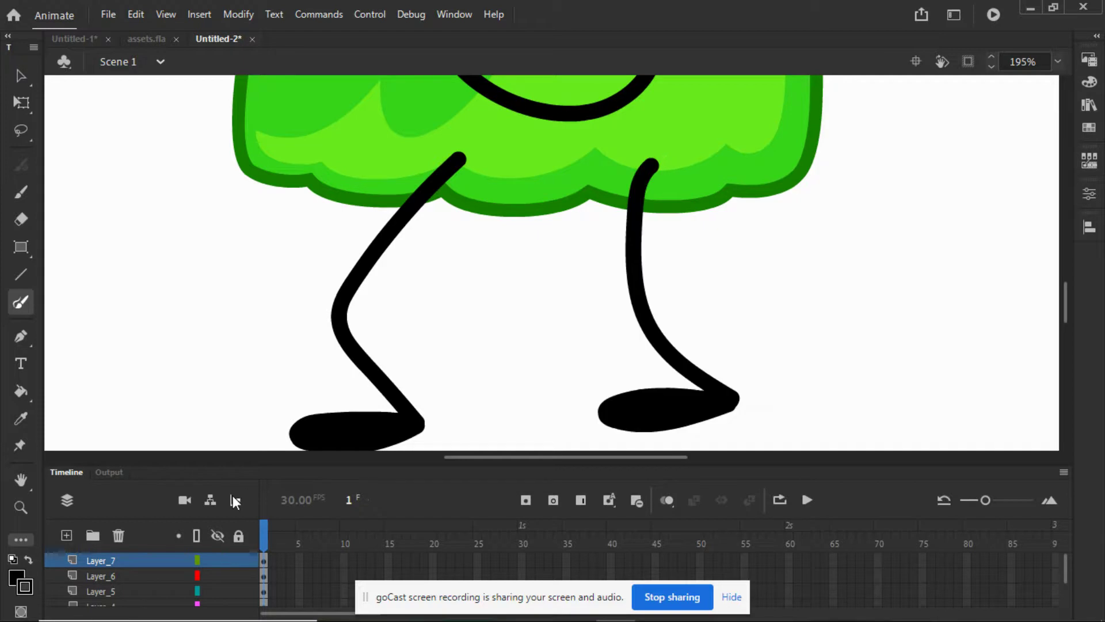
click(101, 563)
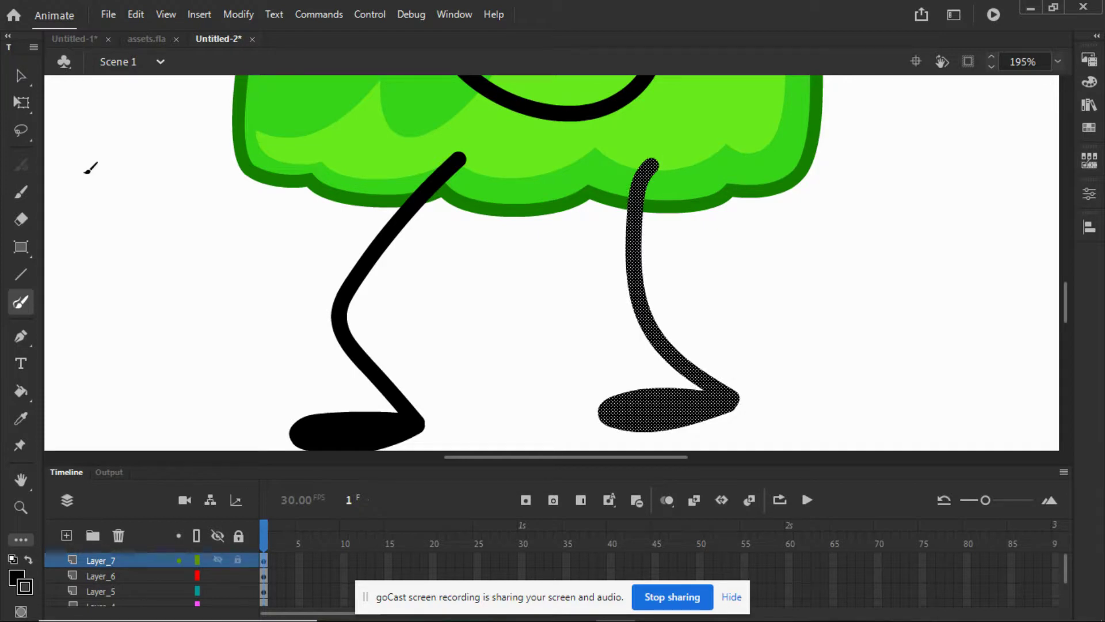
Lower the right leg level with the left one, and move both legs up so their tops overlap the body
click(20, 76)
mouse_move(663, 428)
mouse_down()
mouse_move(641, 427)
mouse_move(660, 444)
mouse_up()
shift+click(122, 577)
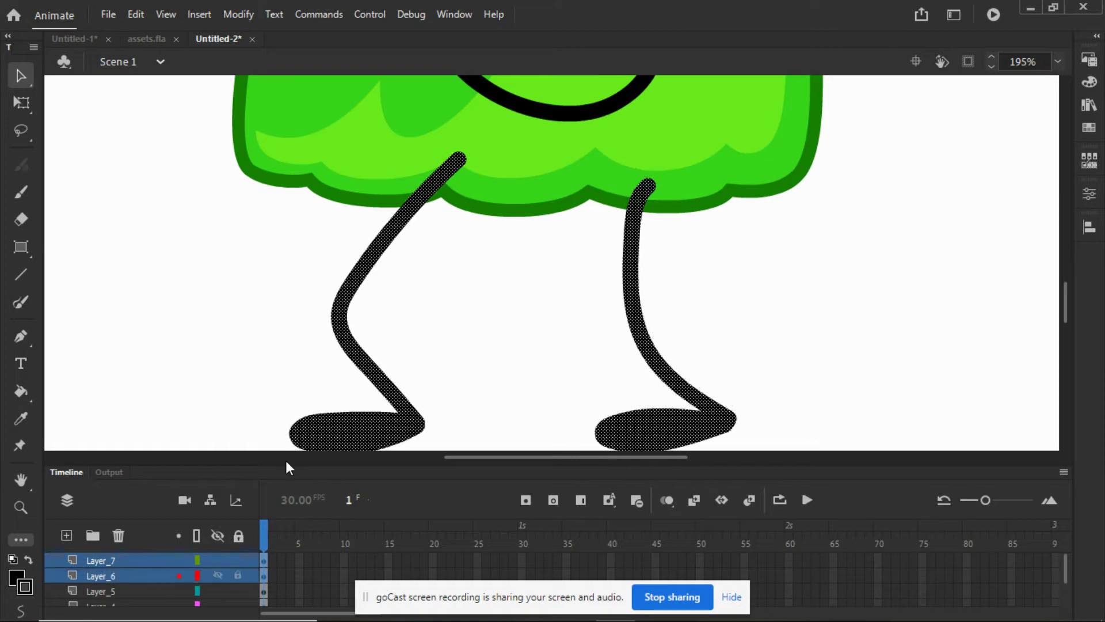
drag(345, 420, 343, 360)
click(168, 353)
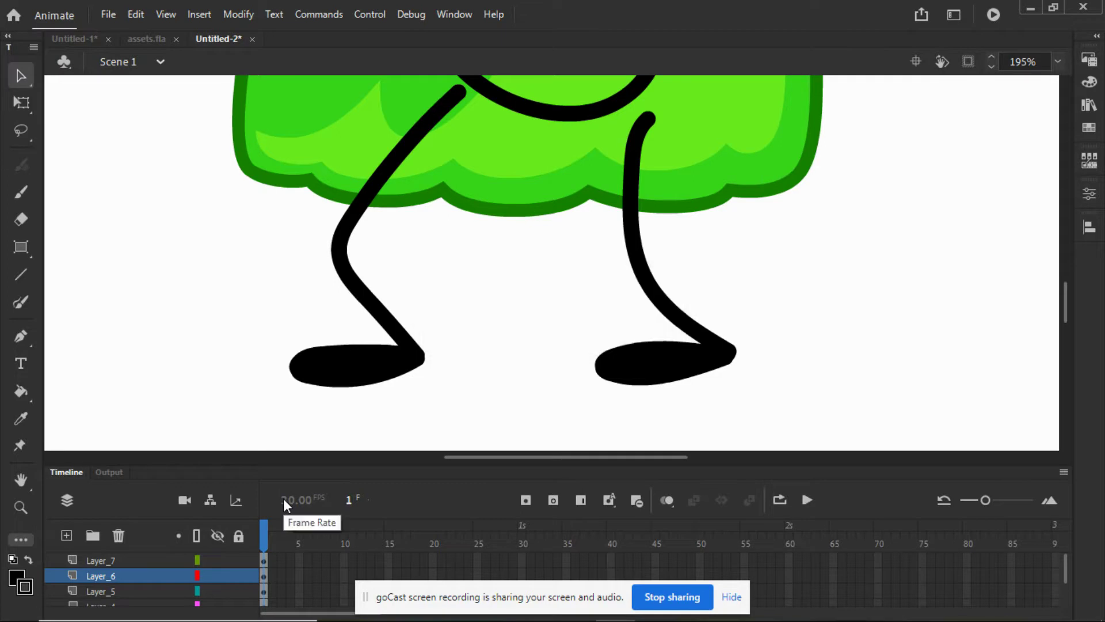
Delete the right leg on Layer_7 and repaint it with the Paint Brush tool, bent at the knee with a filled, left-pointing foot
click(127, 562)
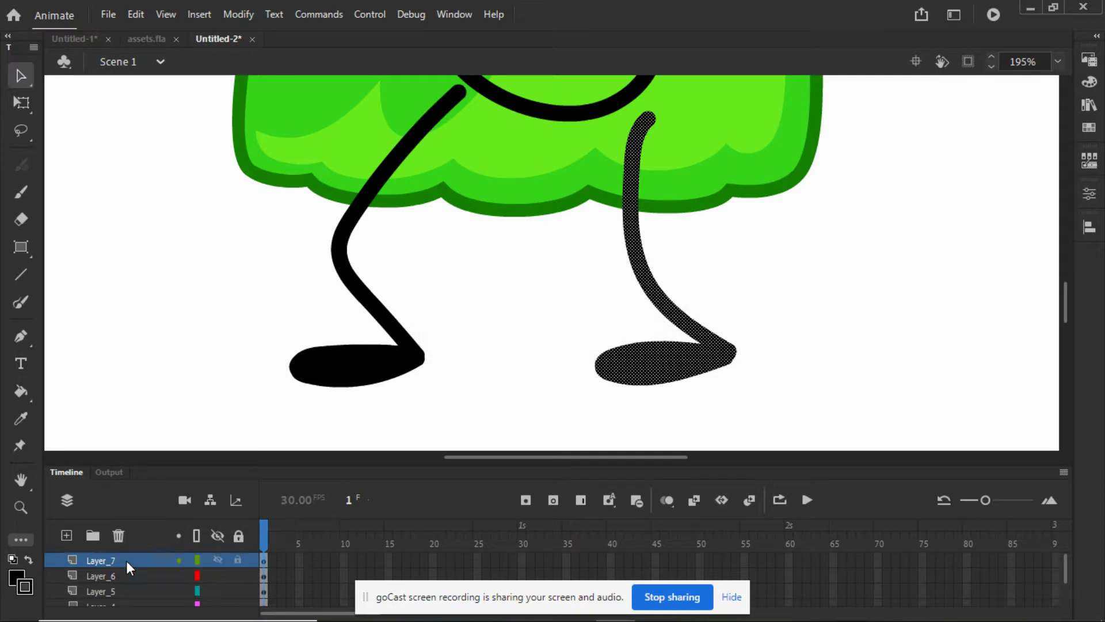
key(Delete)
click(68, 537)
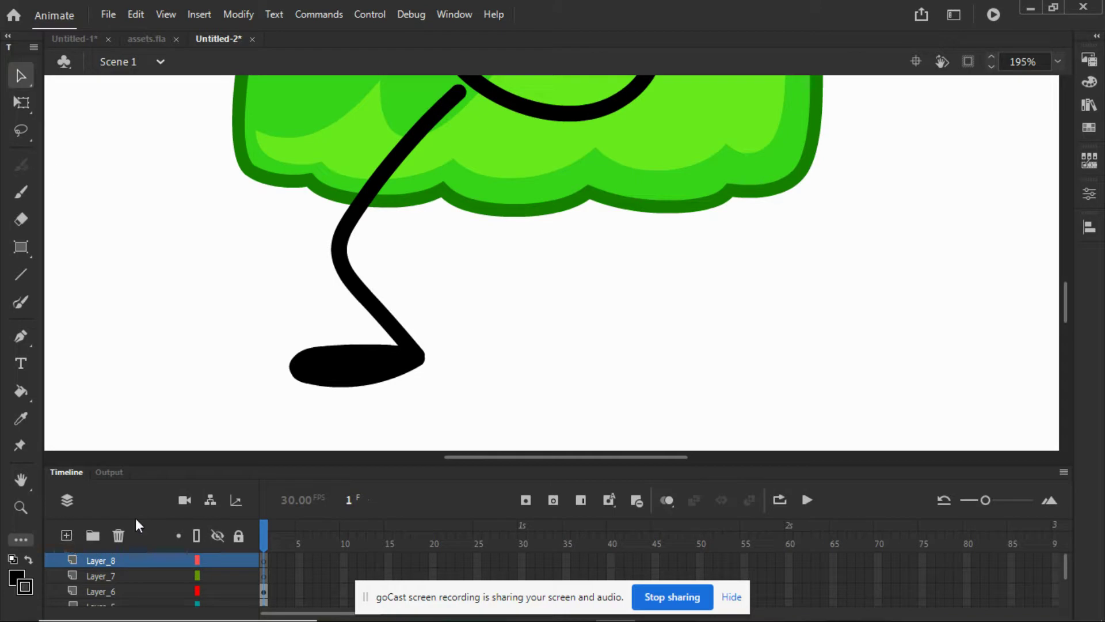
click(119, 535)
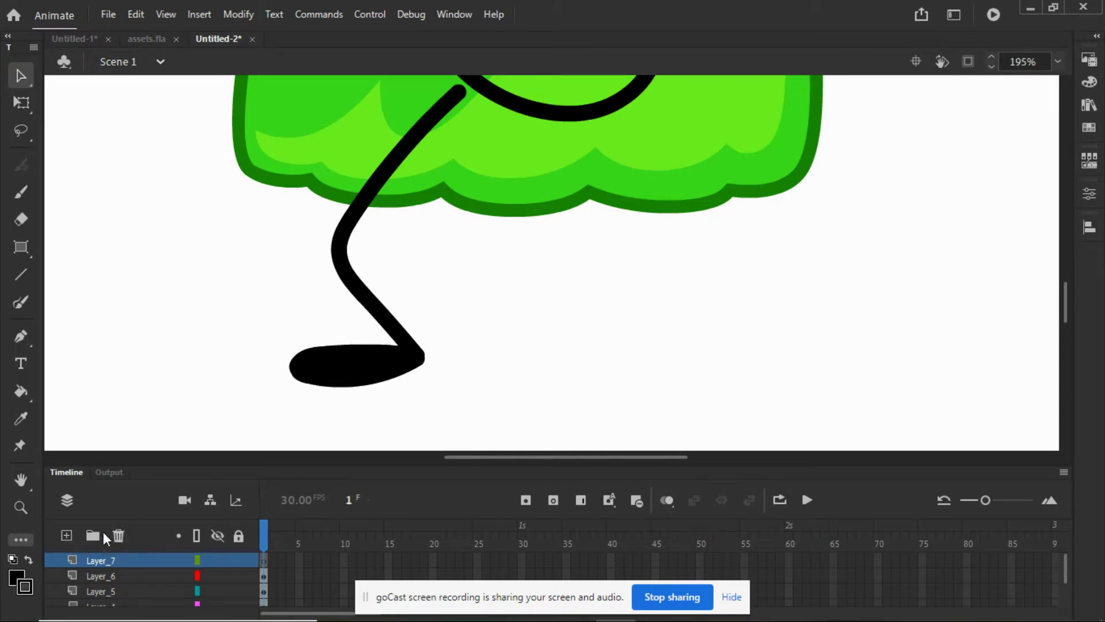
click(20, 303)
mouse_move(743, 348)
mouse_down()
mouse_move(682, 336)
mouse_move(649, 342)
mouse_move(626, 363)
mouse_move(688, 375)
mouse_move(745, 350)
mouse_move(642, 357)
mouse_move(695, 363)
mouse_move(741, 346)
mouse_move(649, 286)
mouse_move(709, 117)
mouse_up()
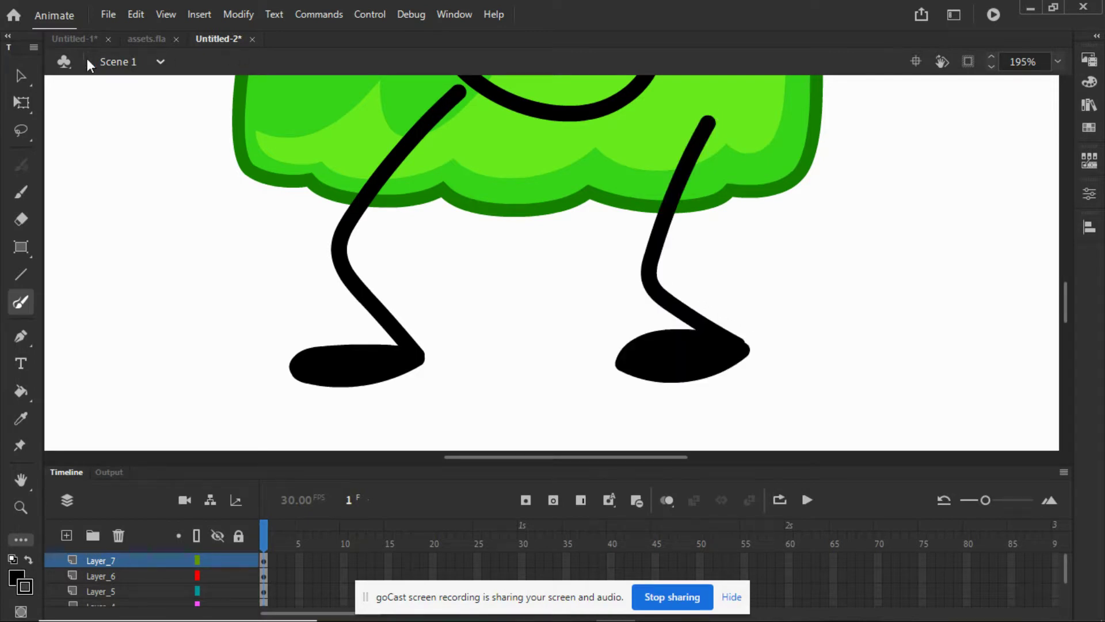
Shift the new right leg slightly left, and nudge both legs a little to the right together
click(134, 556)
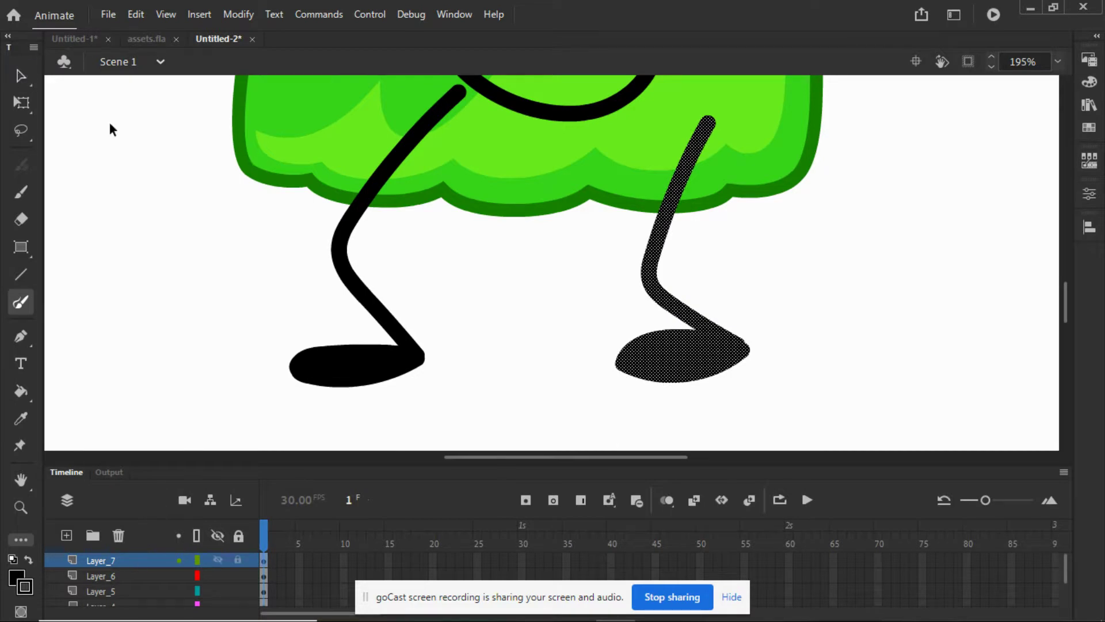
key(v)
drag(699, 350, 673, 351)
shift+click(112, 575)
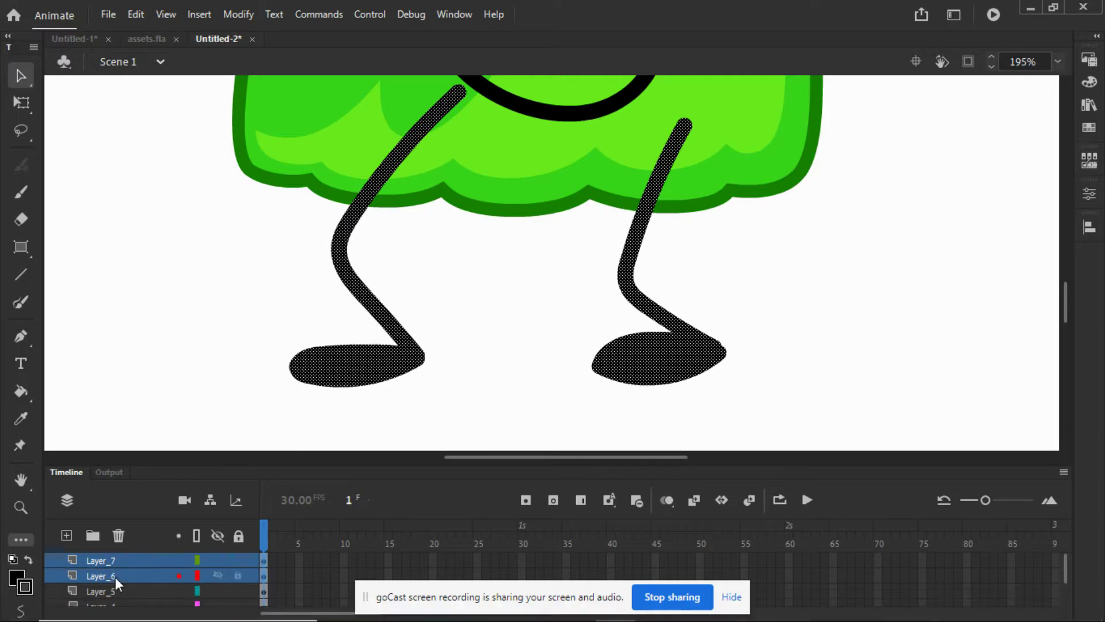
drag(340, 363, 343, 365)
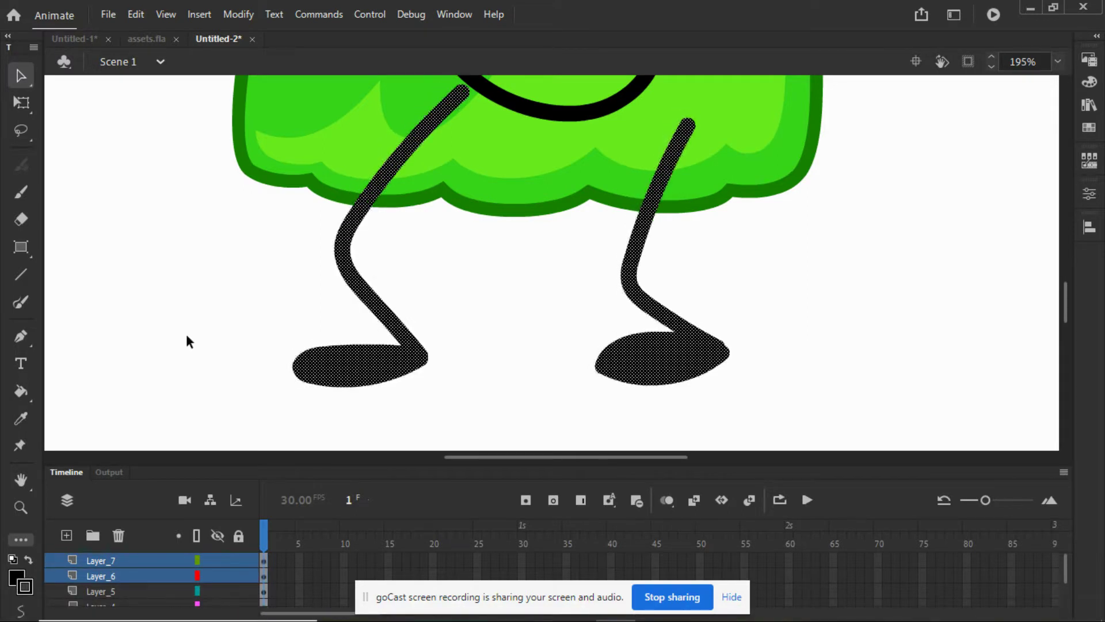
click(186, 335)
Move Layer_7 and Layer_6 below Layer_1 in the layer order so both legs sit behind the body
ctrl+click(101, 559)
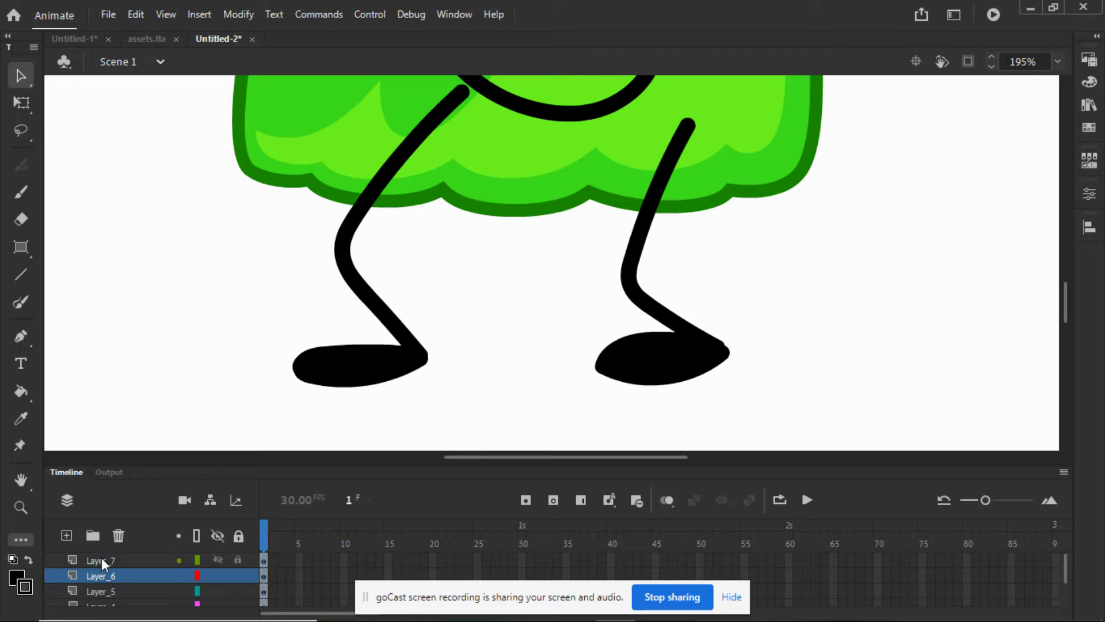
shift+click(101, 558)
drag(1065, 572, 1076, 524)
drag(70, 583, 95, 605)
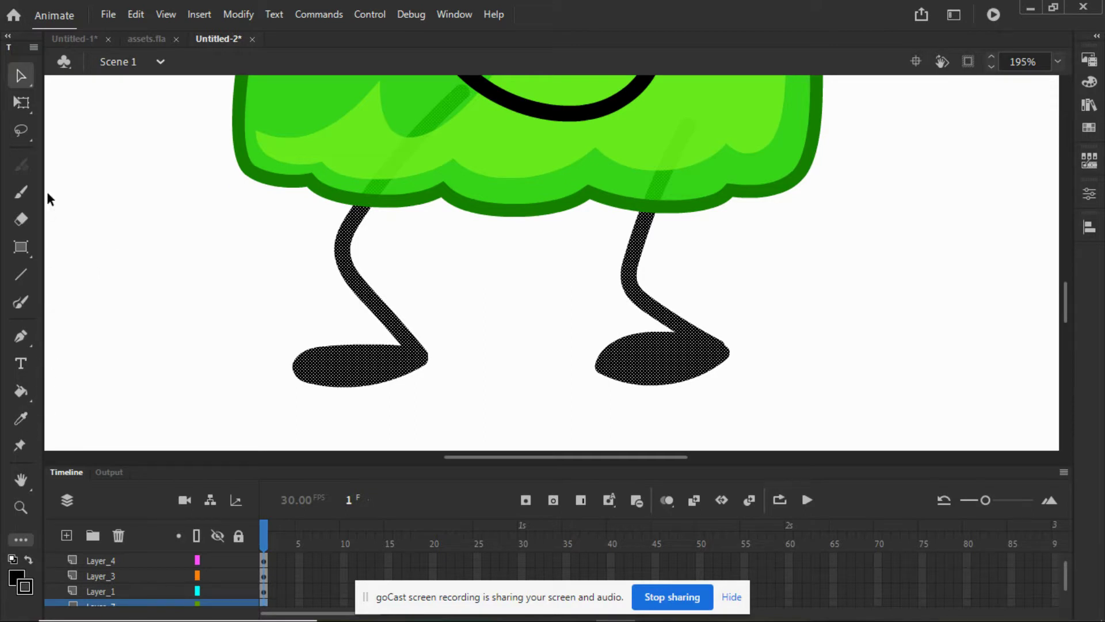
Erase the upper part of the left leg that shows through the body with the Eraser tool, undoing the last stroke
click(20, 217)
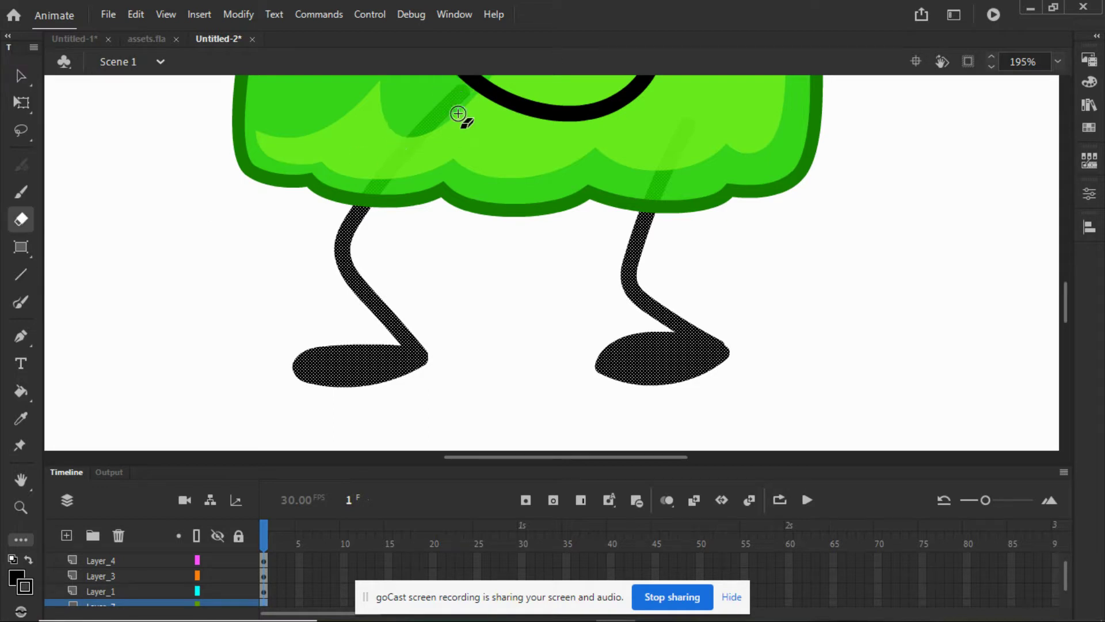
mouse_move(355, 191)
mouse_down()
mouse_move(397, 179)
mouse_move(375, 186)
mouse_move(404, 152)
mouse_move(368, 176)
mouse_move(452, 76)
mouse_move(402, 140)
mouse_move(473, 79)
mouse_move(406, 150)
mouse_up()
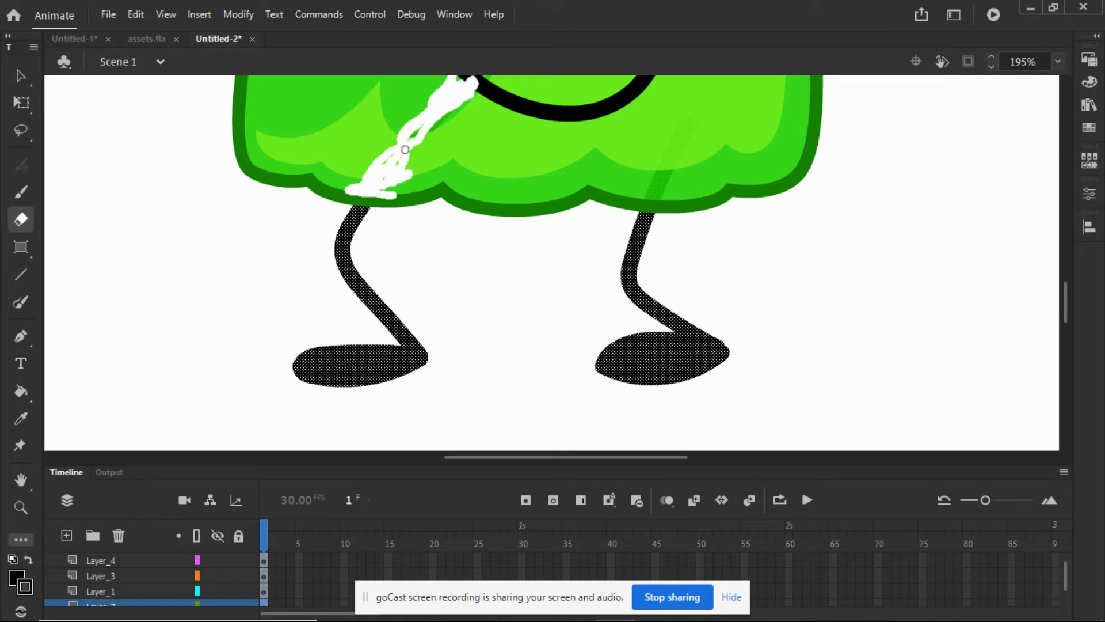
drag(378, 197, 386, 160)
mouse_move(467, 90)
mouse_down()
mouse_move(407, 144)
mouse_move(452, 118)
mouse_move(736, 93)
mouse_move(580, 137)
mouse_move(555, 128)
mouse_up()
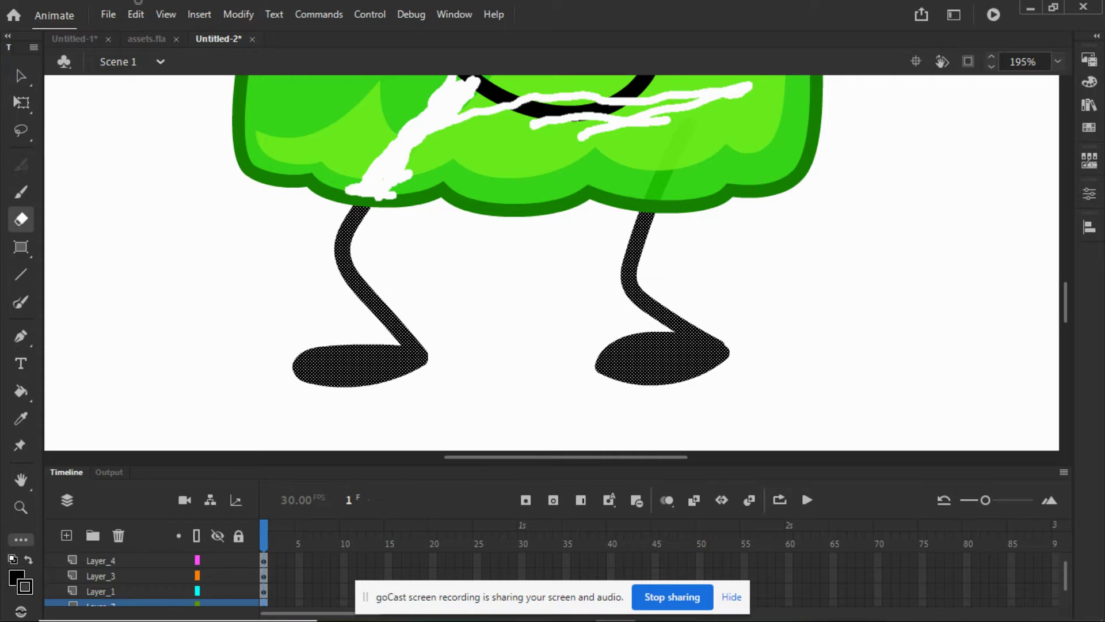
click(136, 14)
click(135, 16)
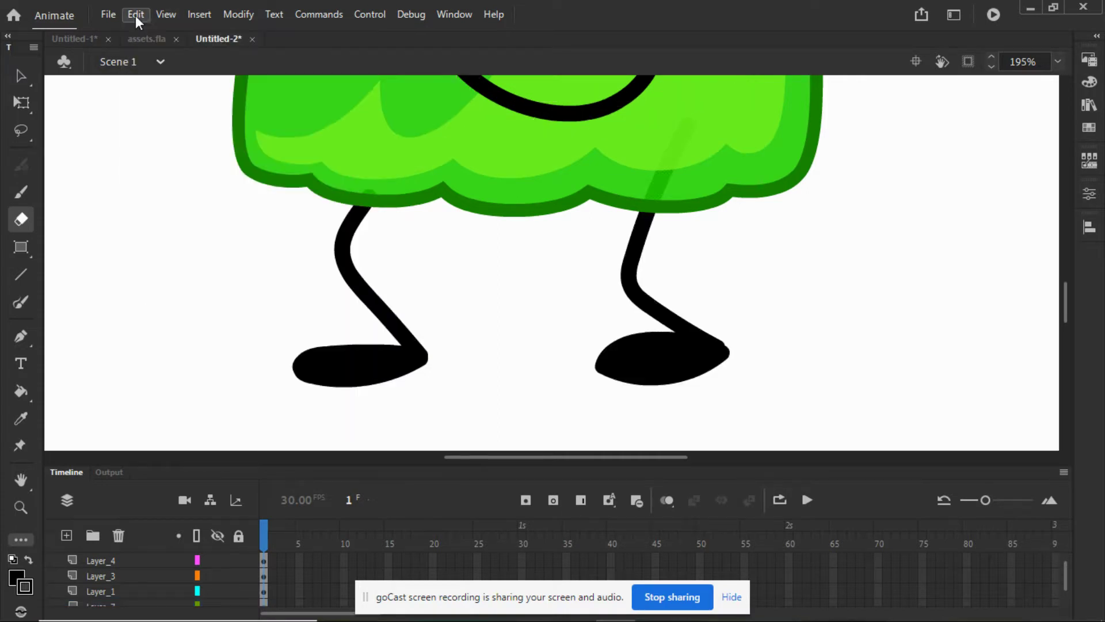
mouse_move(383, 191)
mouse_down()
mouse_move(354, 190)
mouse_move(366, 191)
mouse_up()
key(ctrl+z)
Try to erase, and also to select, the part of the right leg that shows through the body
mouse_move(691, 114)
mouse_down()
mouse_move(654, 185)
mouse_move(668, 172)
mouse_up()
mouse_move(682, 183)
mouse_down()
mouse_move(664, 195)
mouse_move(646, 192)
mouse_move(663, 185)
mouse_move(682, 139)
mouse_move(661, 161)
mouse_move(691, 107)
mouse_move(712, 97)
mouse_move(642, 161)
mouse_up()
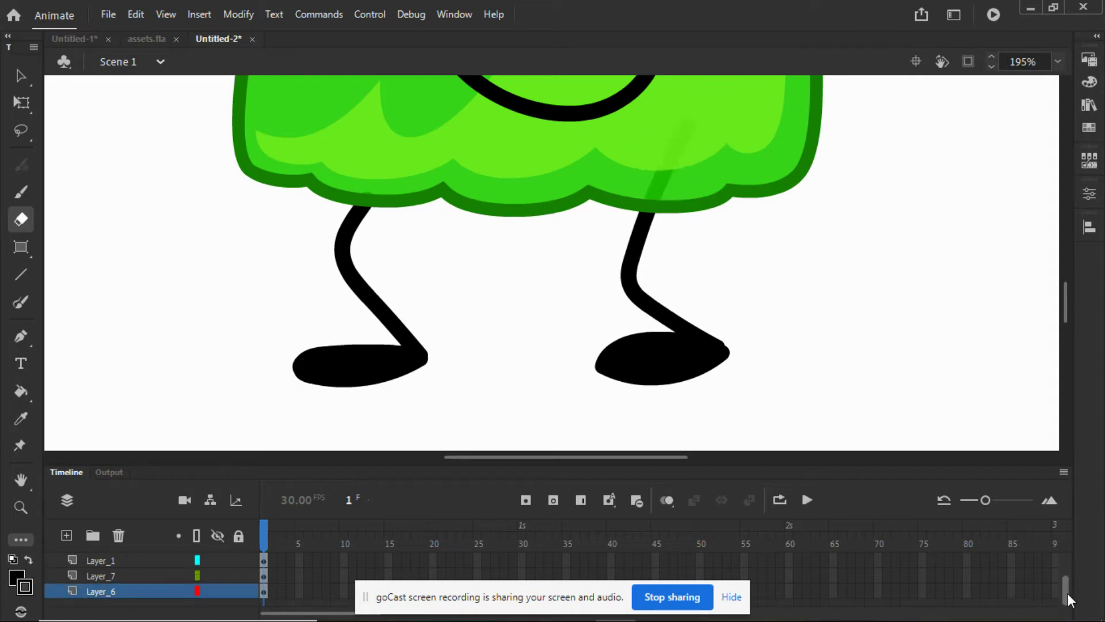
click(662, 173)
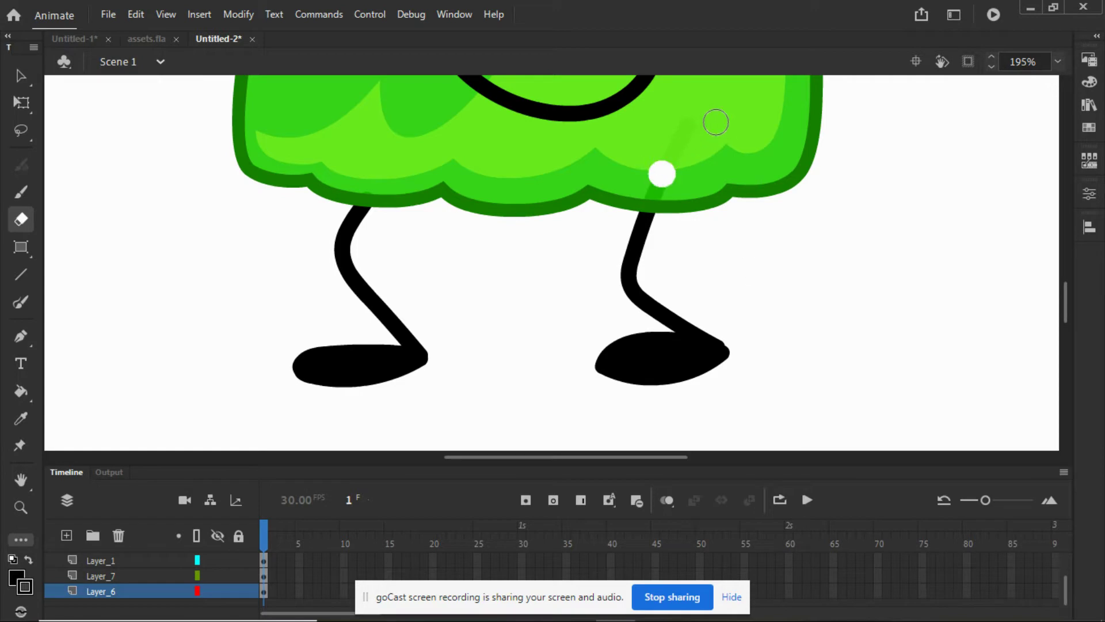
click(22, 76)
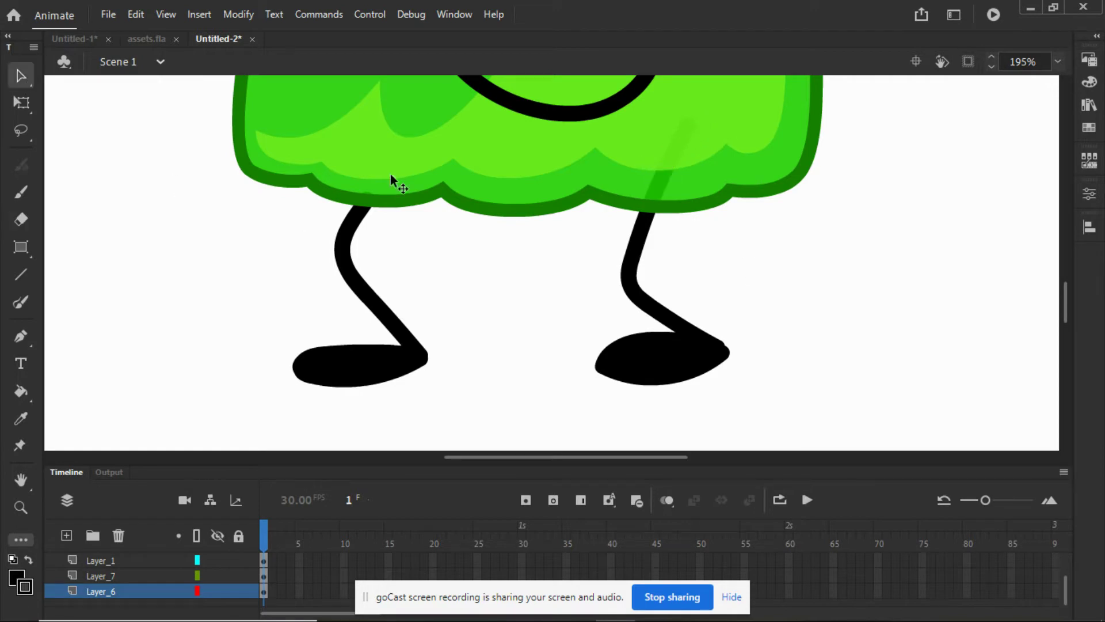
drag(895, 76, 623, 205)
drag(922, 78, 682, 194)
click(662, 227)
click(424, 179)
Delete the top tip of the right leg on Layer_7 with Layer_1 hidden, and show Layer_1 again
click(218, 576)
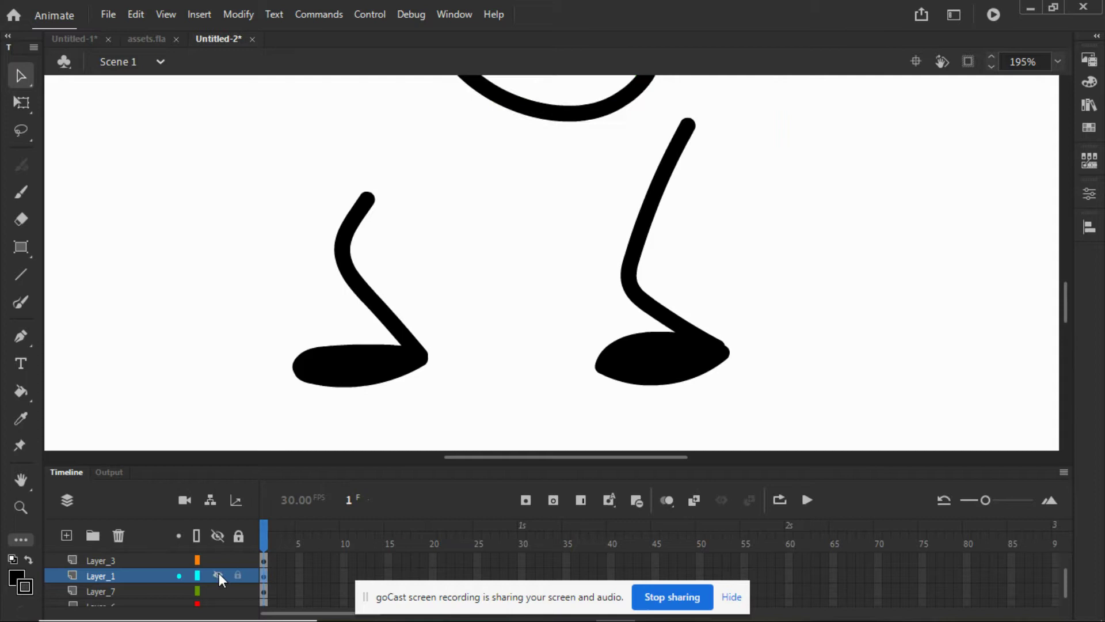
click(718, 230)
mouse_move(824, 77)
mouse_down()
mouse_move(661, 211)
mouse_move(692, 219)
mouse_move(696, 167)
mouse_move(679, 178)
mouse_up()
key(Delete)
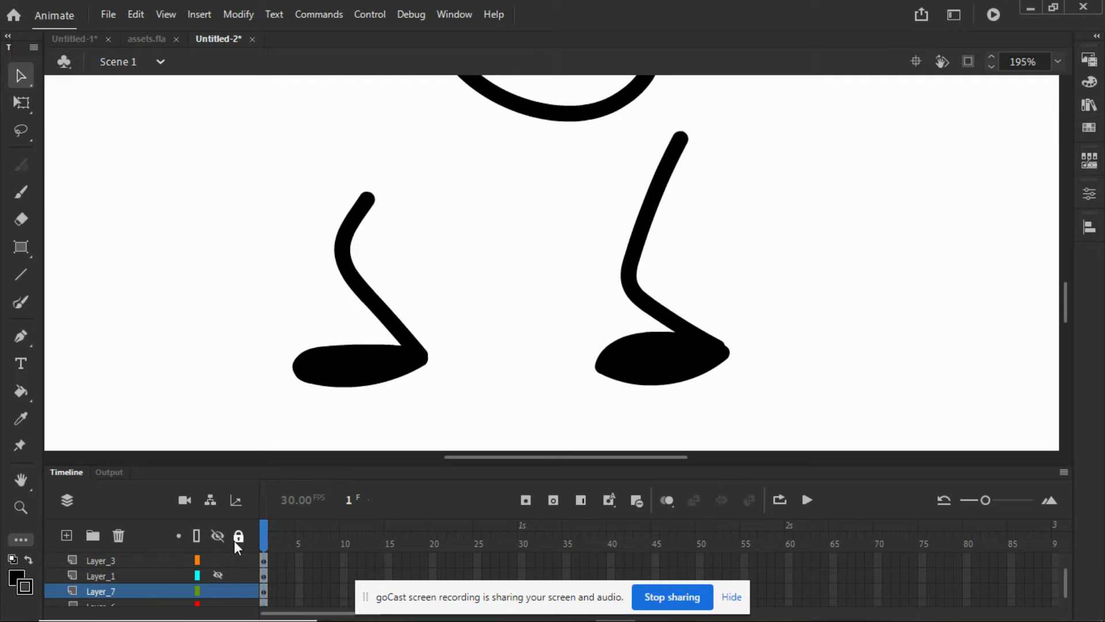
click(219, 574)
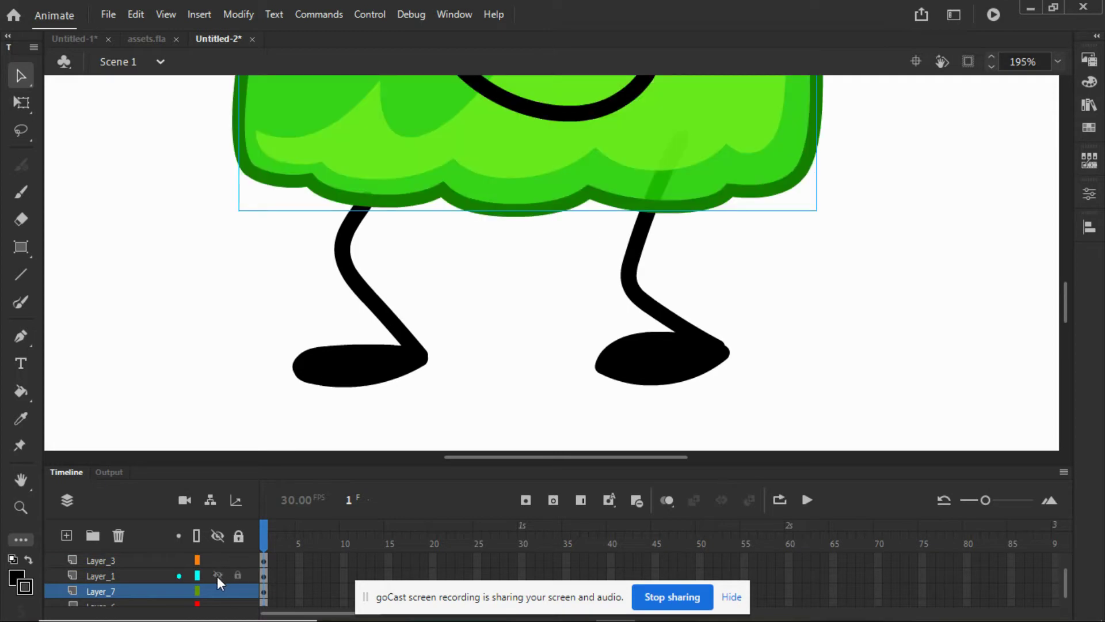
Hide Layer_1, delete the section of the right leg just above the body's lower edge, and show the layer again
click(217, 575)
mouse_move(711, 166)
mouse_down()
mouse_move(649, 180)
mouse_move(634, 202)
mouse_up()
key(Delete)
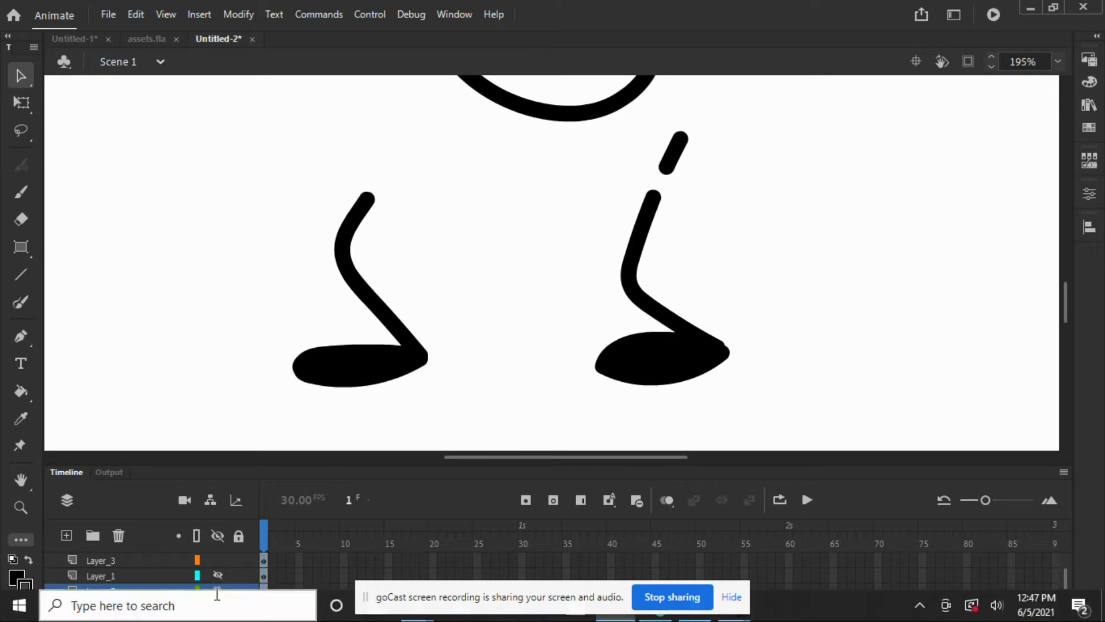
click(218, 574)
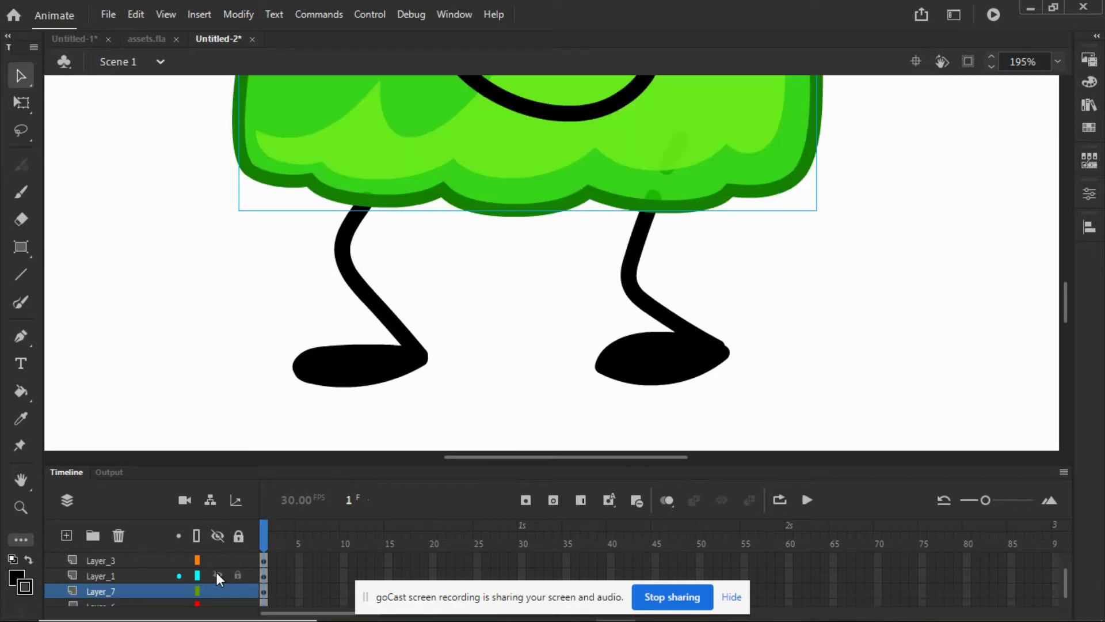
Trim the upper end of the remaining right leg further, toggling Layer_1's visibility to check it against the body
click(218, 574)
mouse_move(695, 184)
mouse_down()
mouse_move(633, 198)
mouse_move(683, 202)
mouse_up()
key(Delete)
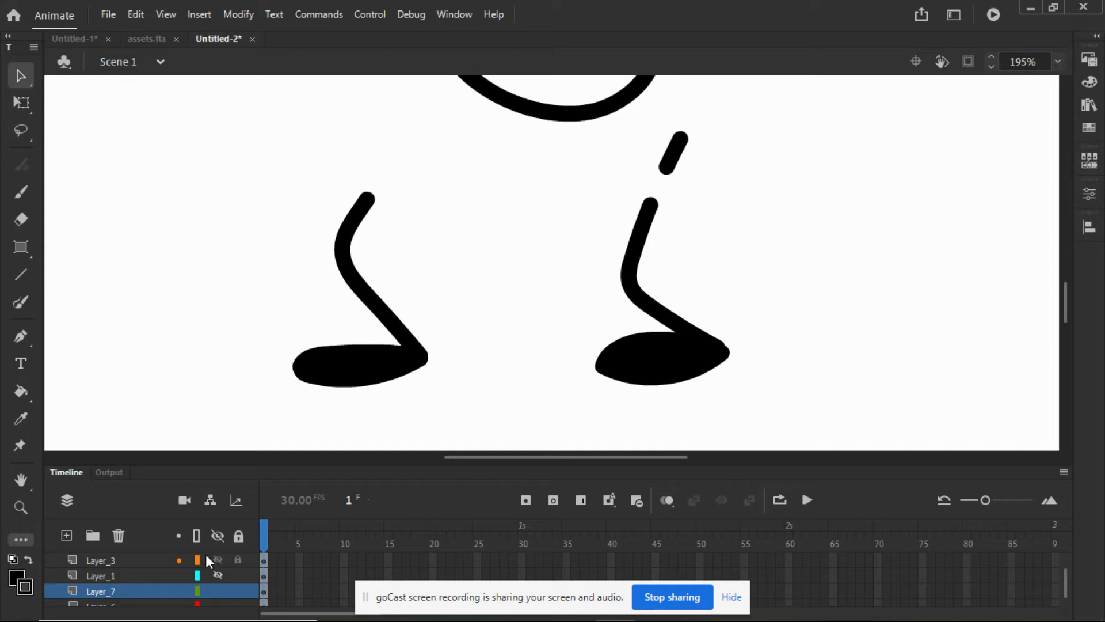
click(217, 576)
click(217, 575)
drag(683, 195, 679, 201)
click(216, 575)
drag(217, 575, 215, 582)
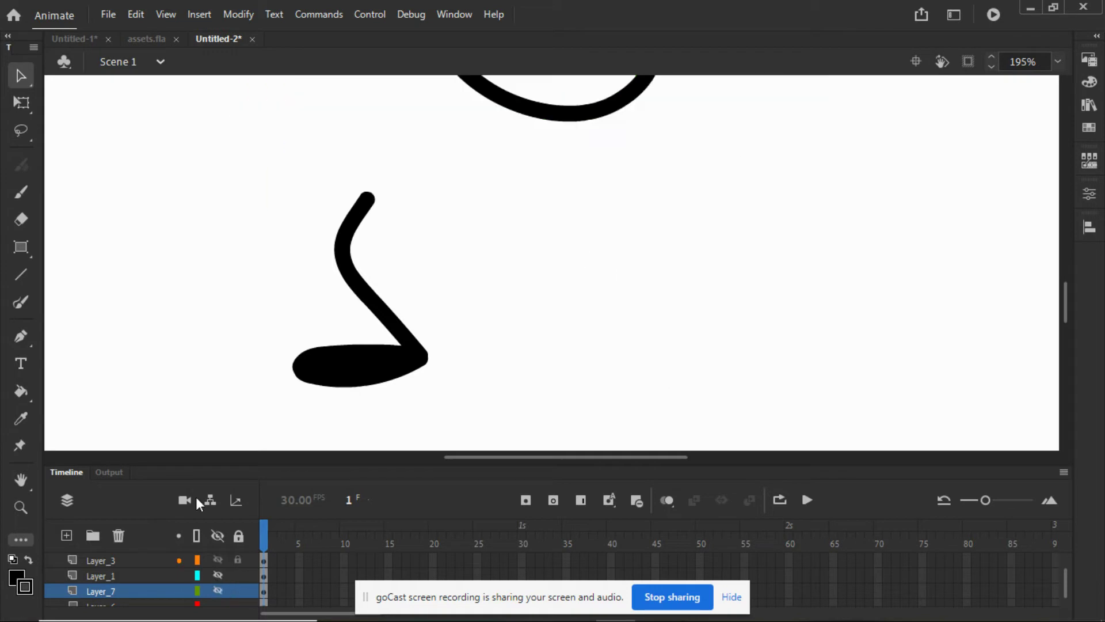
click(217, 590)
click(216, 574)
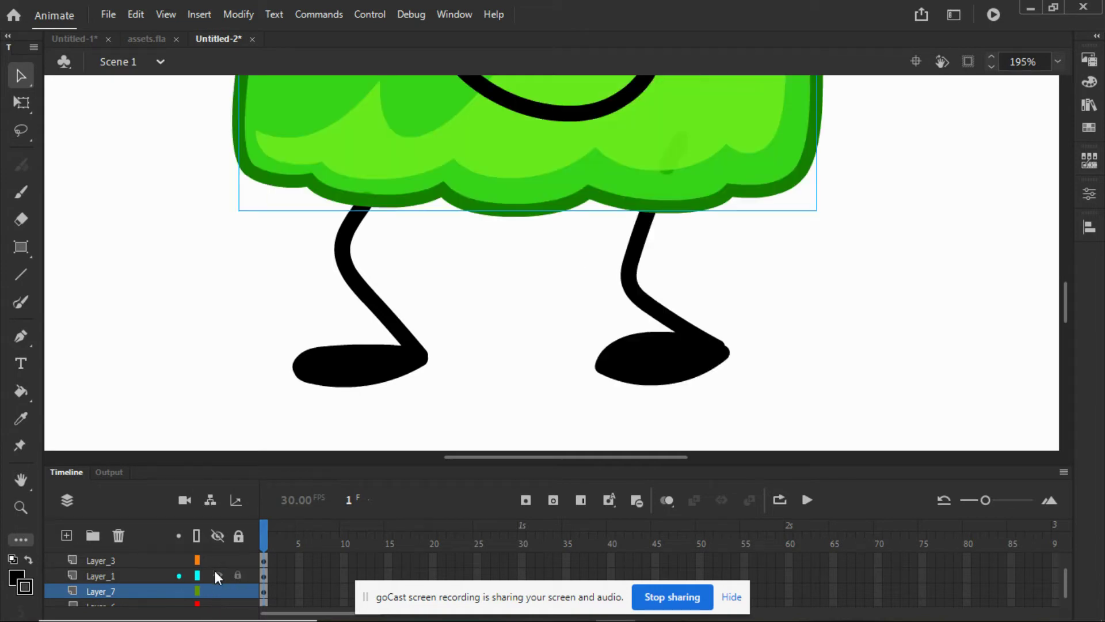
Delete the detached piece above the right leg and trim the left leg's tip while Layer_1 is hidden, restoring its visibility
click(216, 574)
mouse_move(753, 92)
mouse_down()
mouse_move(632, 188)
mouse_move(651, 179)
mouse_up()
key(Delete)
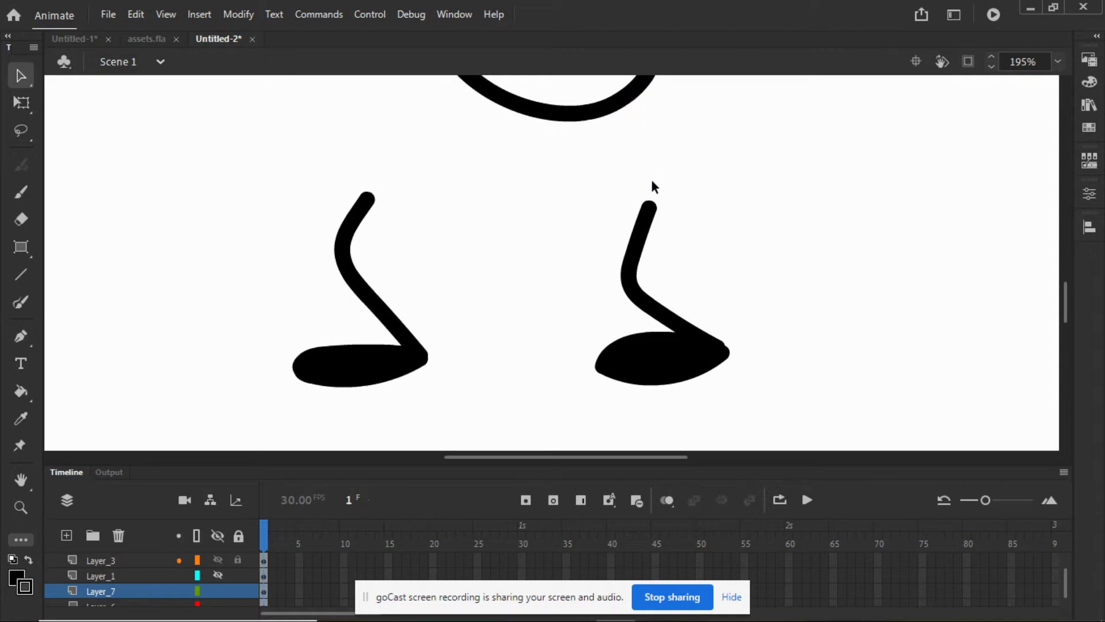
drag(392, 202, 392, 204)
key(Delete)
click(217, 574)
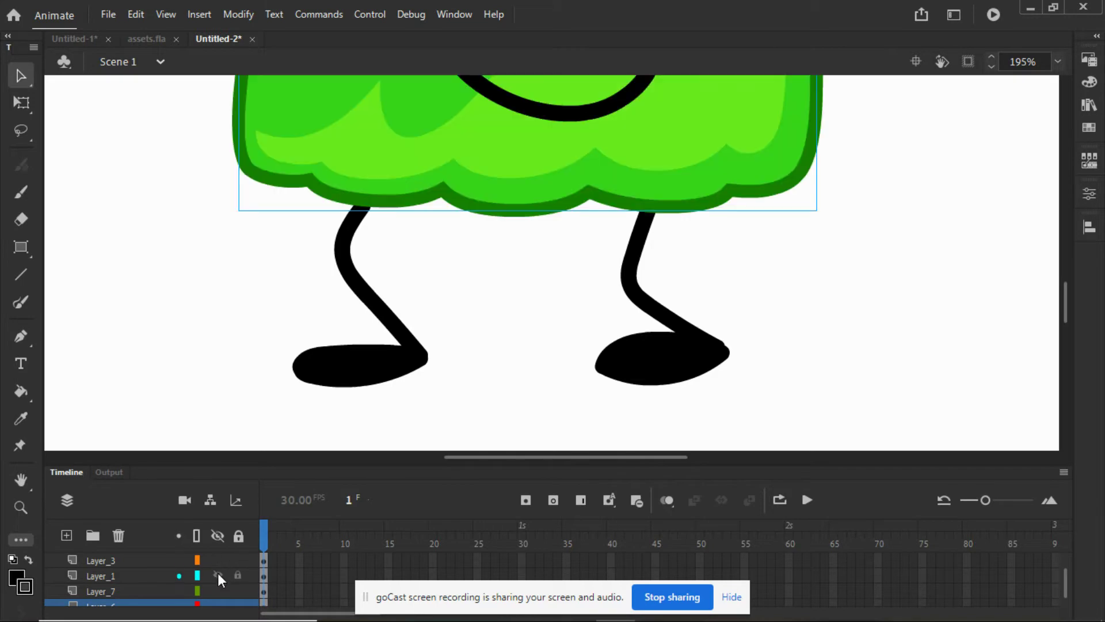
click(205, 302)
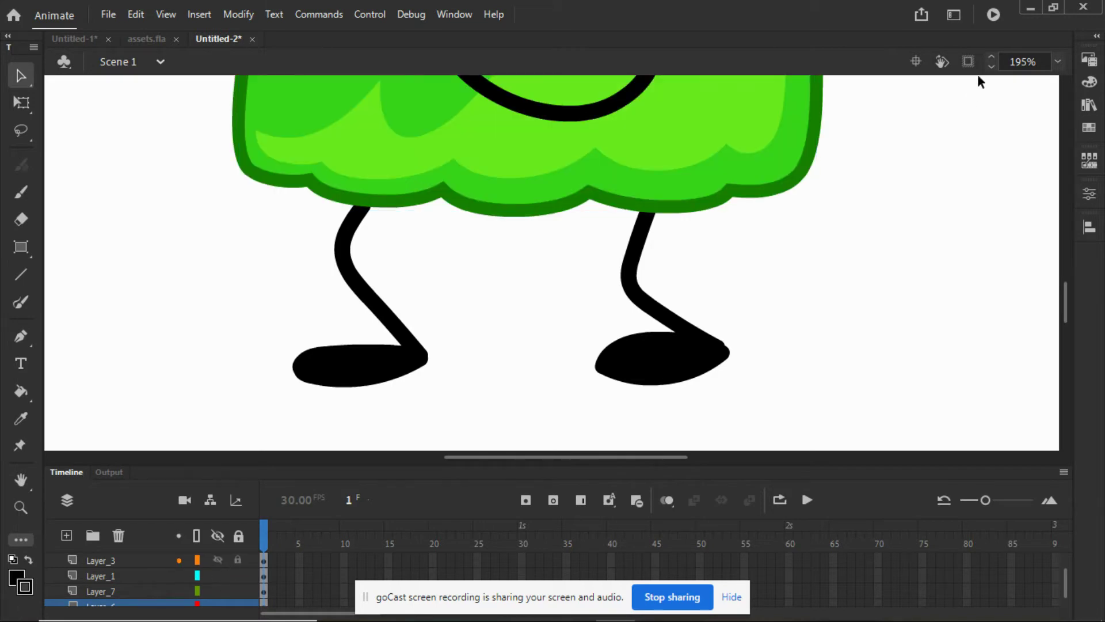
Fill the inside of the mouth on Layer_3 with white using the Paint Bucket tool, then fit the whole character in view
click(1057, 55)
click(1036, 78)
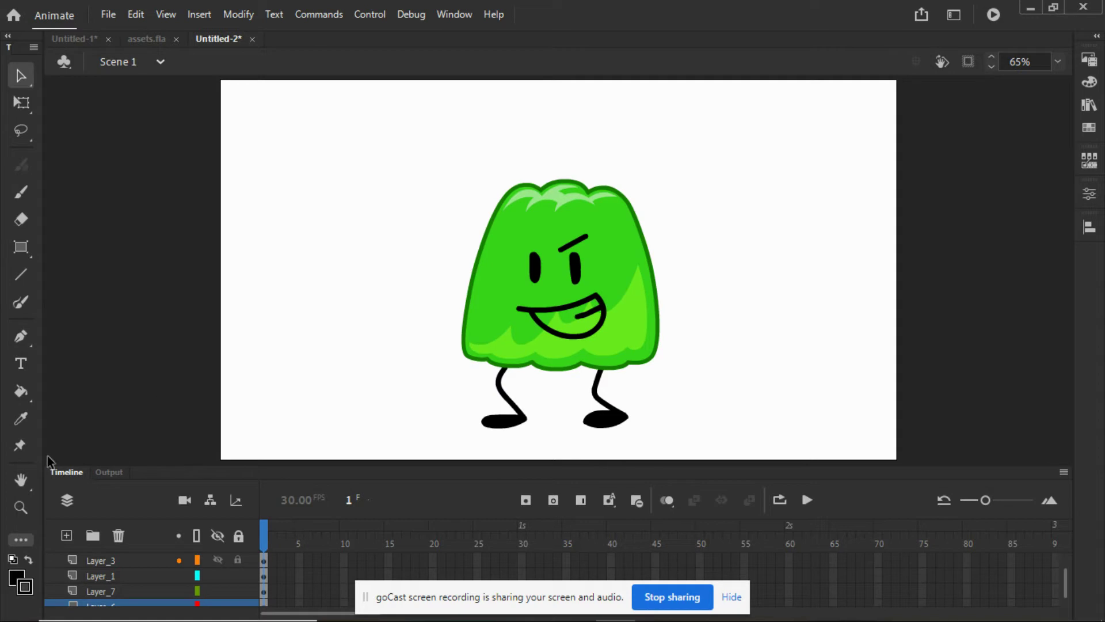
click(22, 498)
drag(509, 255, 657, 385)
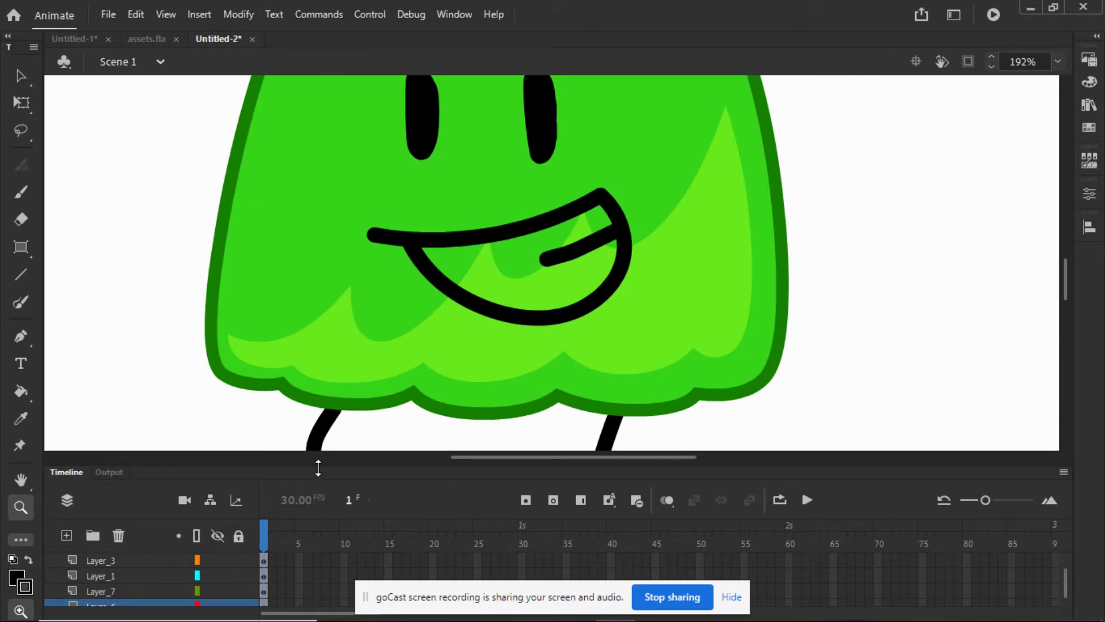
click(26, 80)
click(415, 237)
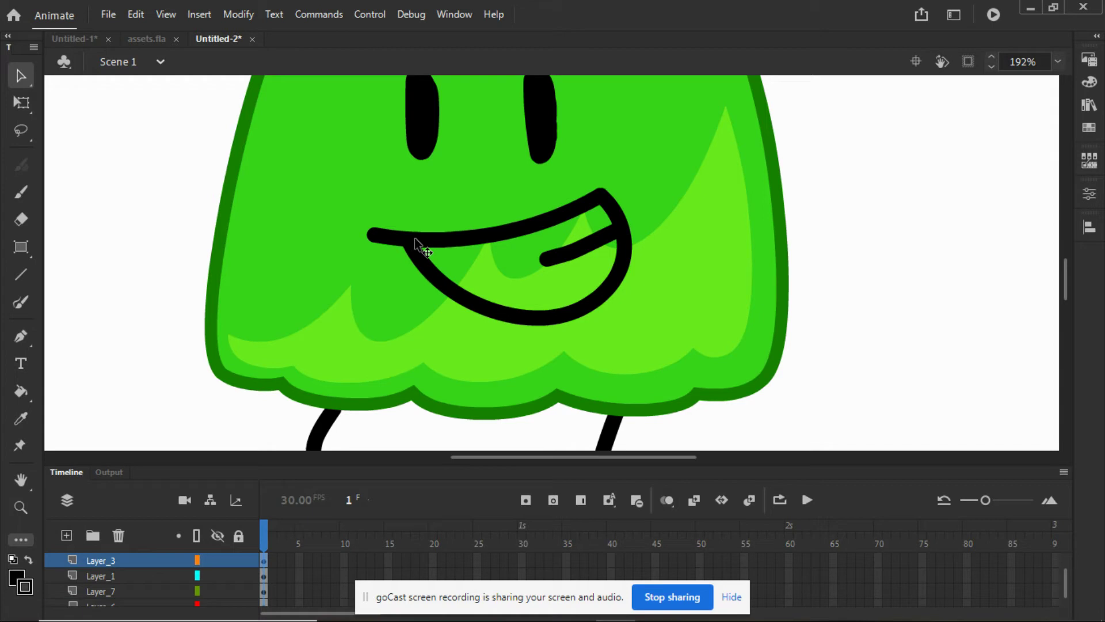
click(125, 585)
click(107, 559)
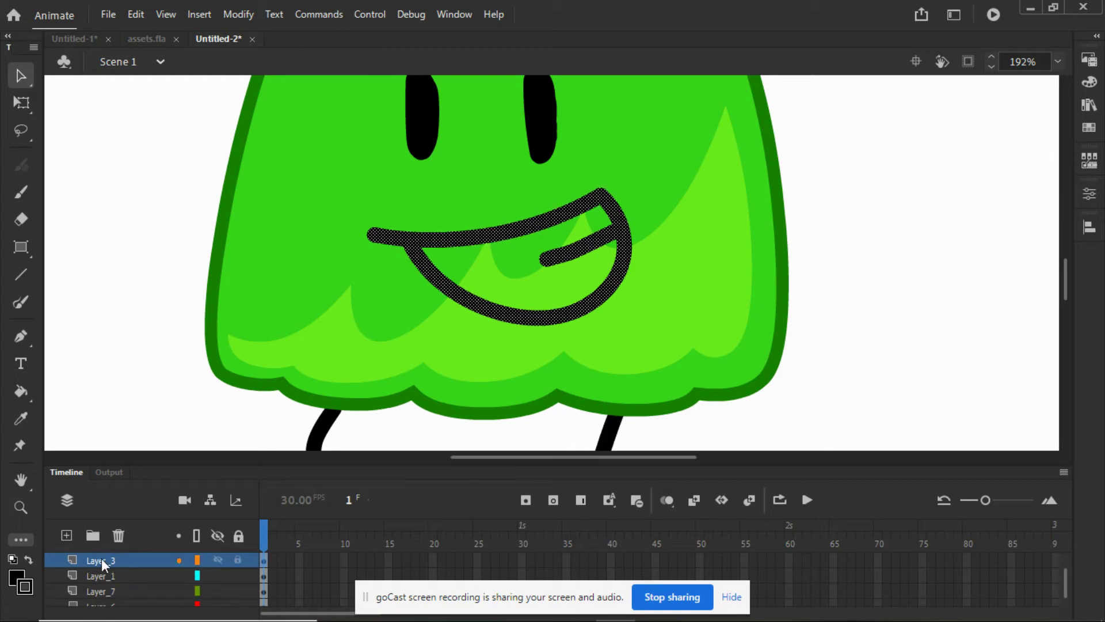
click(114, 312)
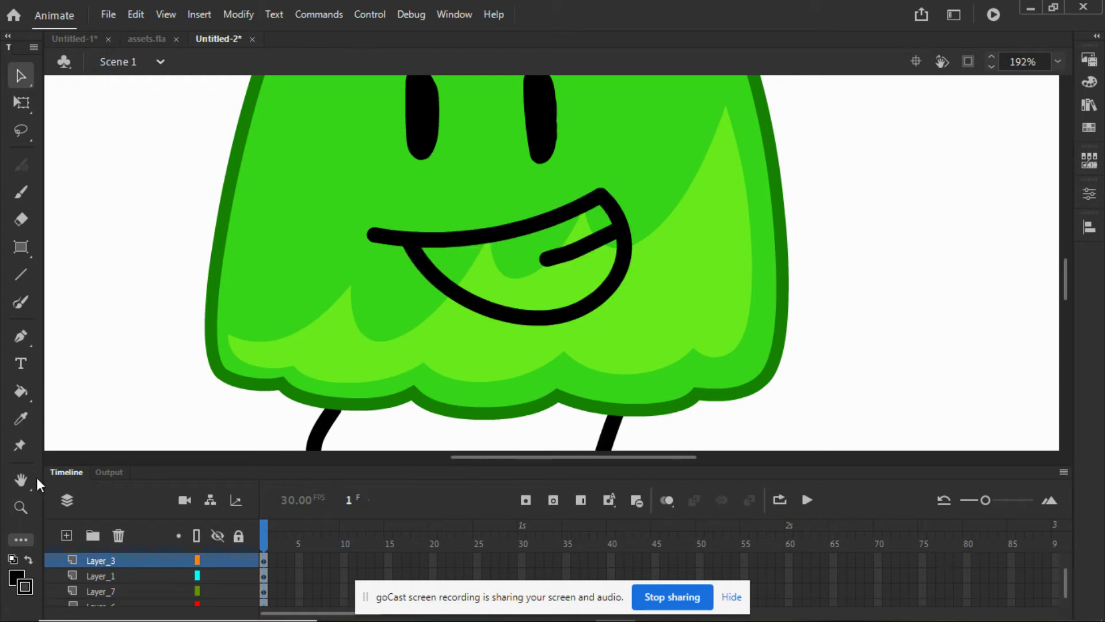
click(13, 558)
click(22, 389)
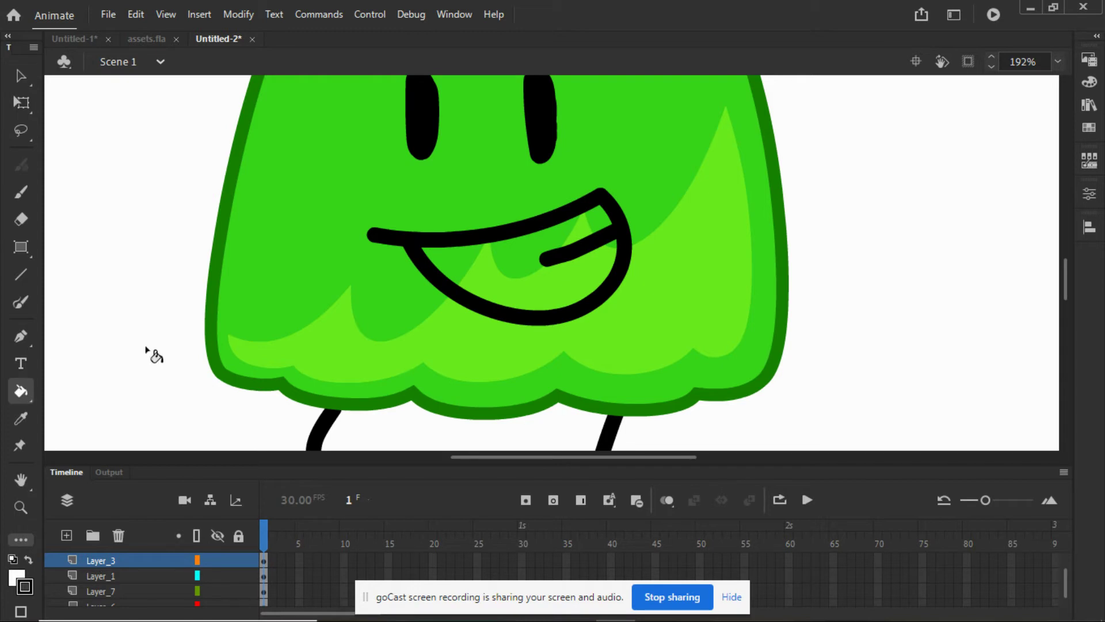
click(526, 267)
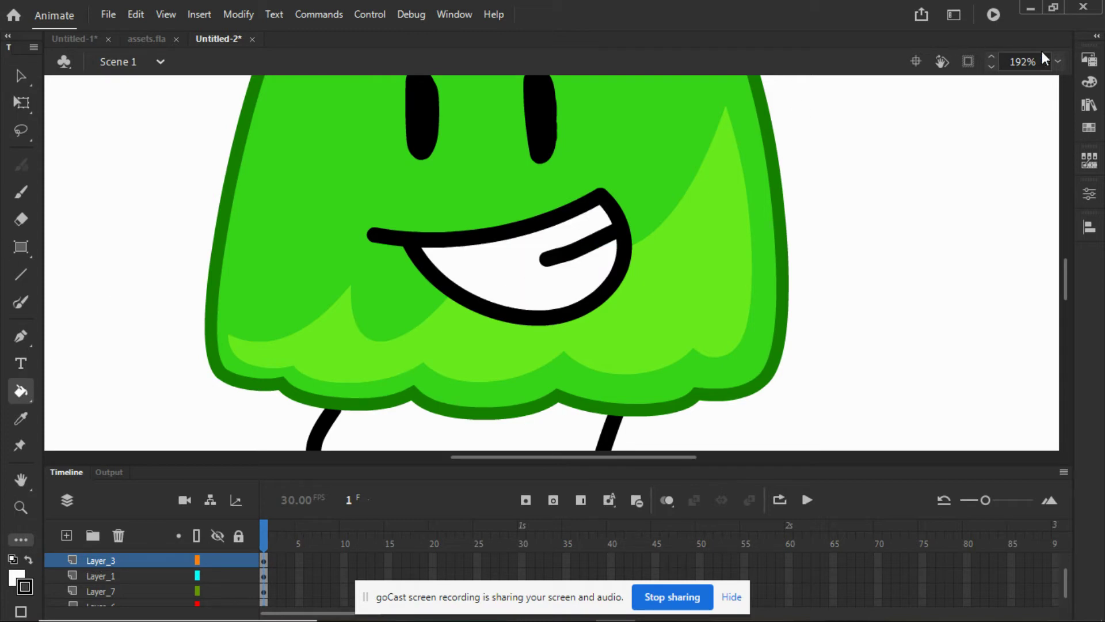
click(1053, 64)
click(1057, 62)
click(1030, 75)
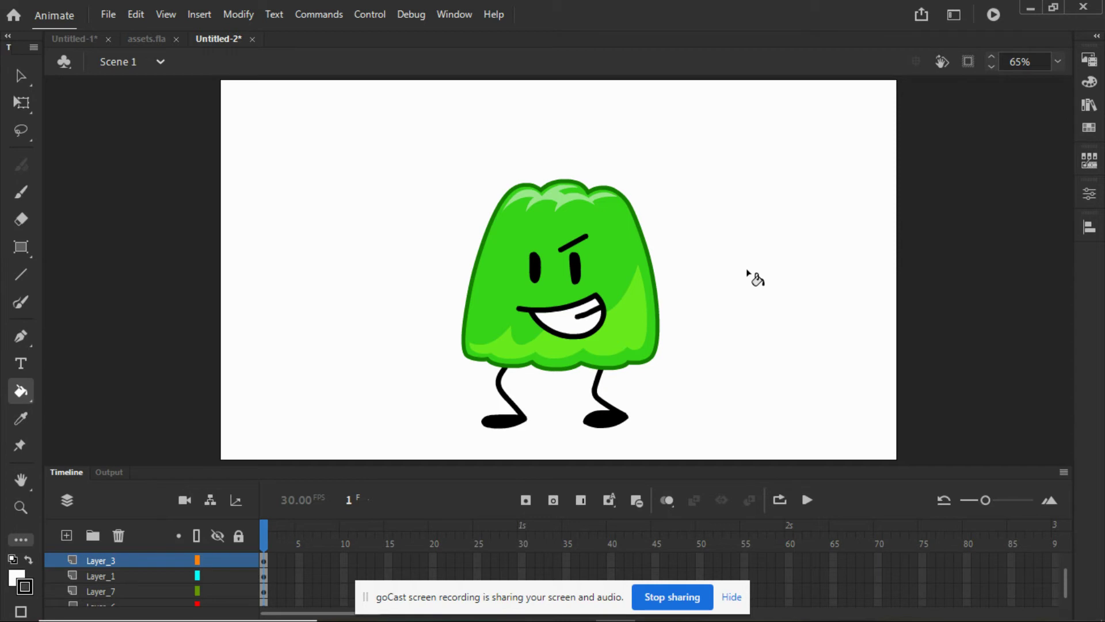
Select the whole character across all layers, move it up slightly on the stage, and deselect it
click(23, 71)
drag(482, 128, 740, 442)
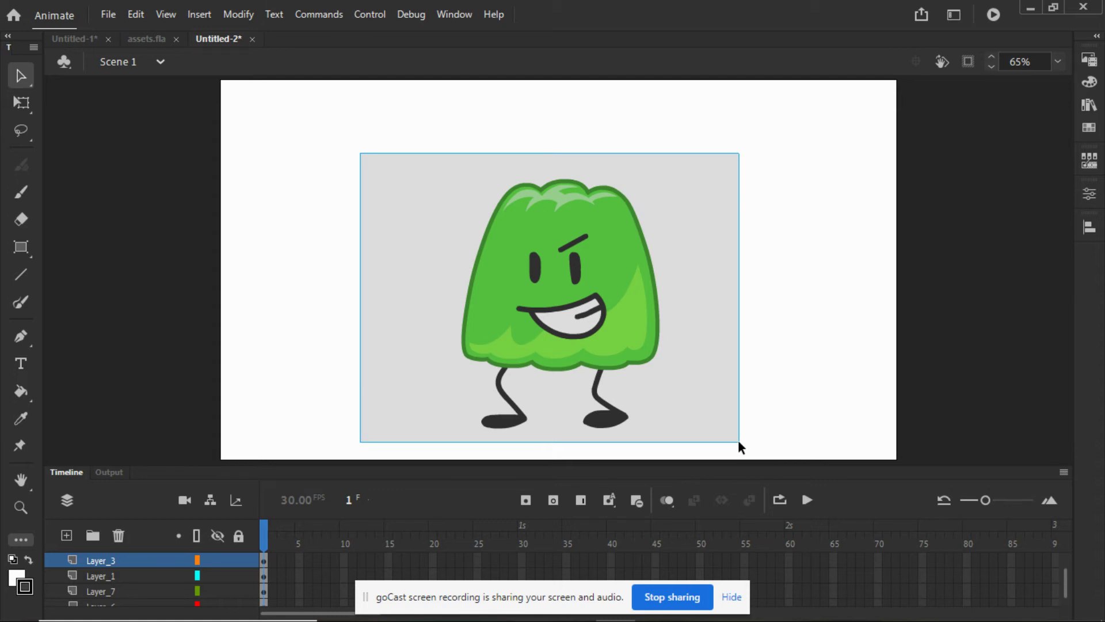
drag(738, 440, 720, 360)
drag(728, 488, 759, 451)
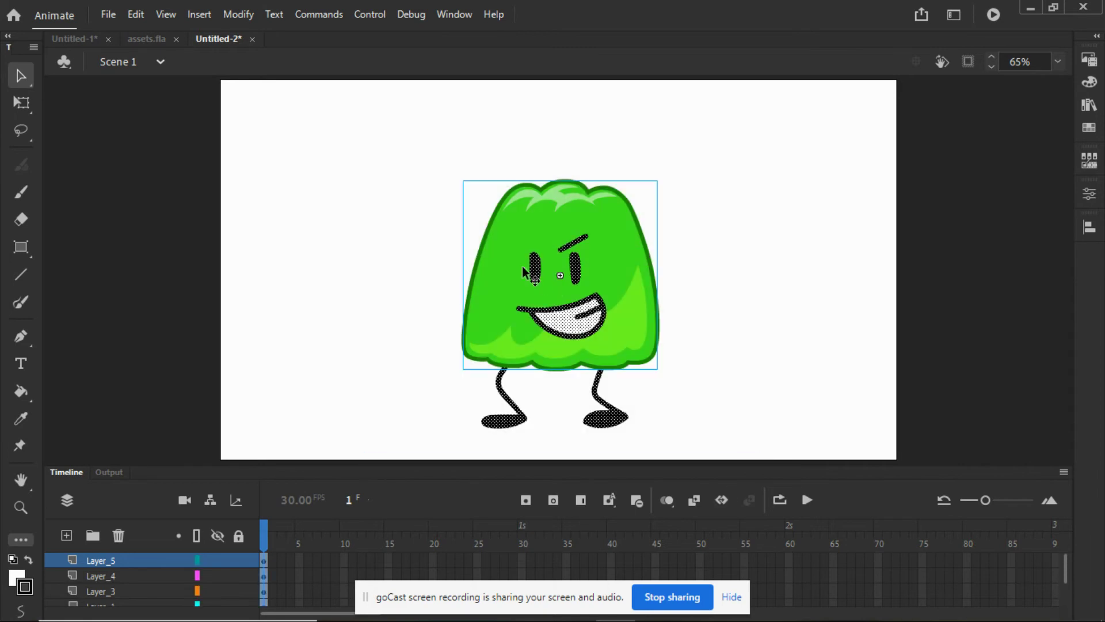
key(ctrl+b)
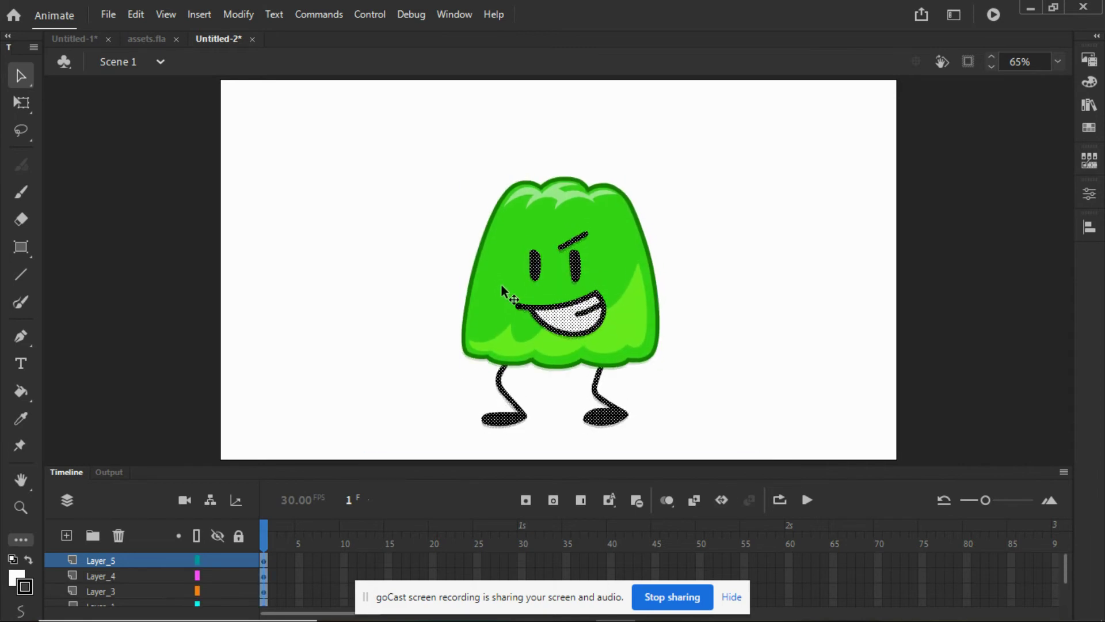
click(404, 284)
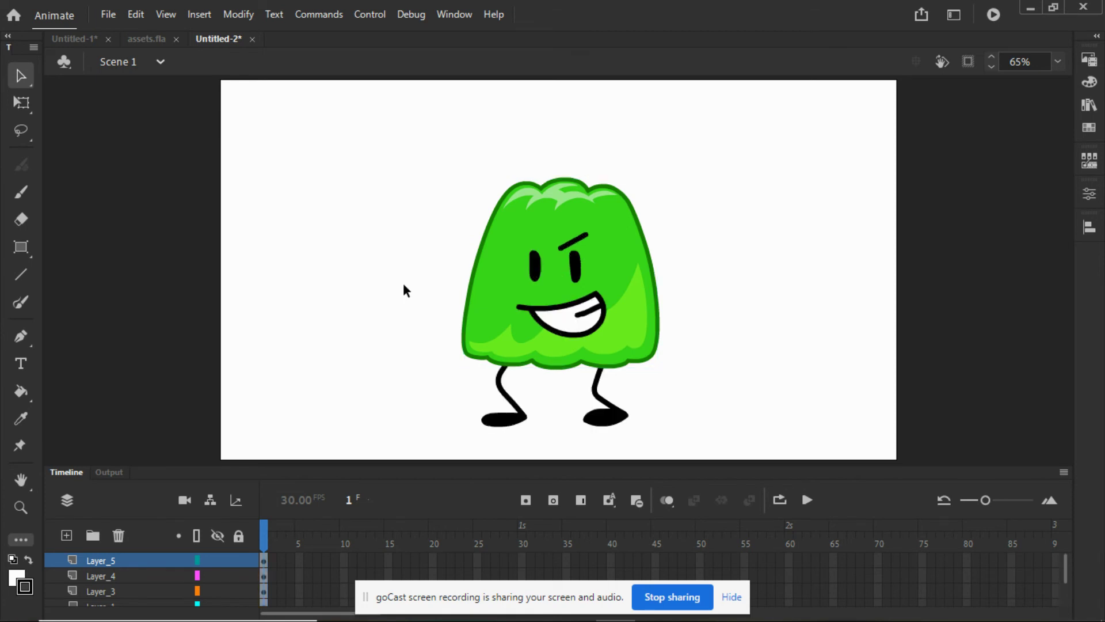
click(689, 599)
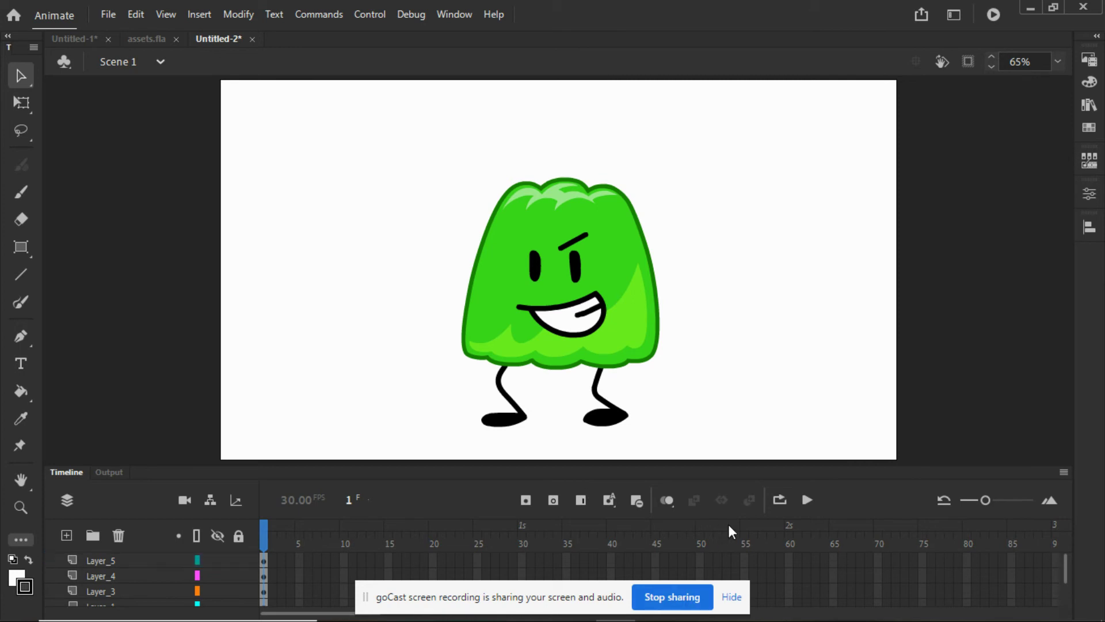